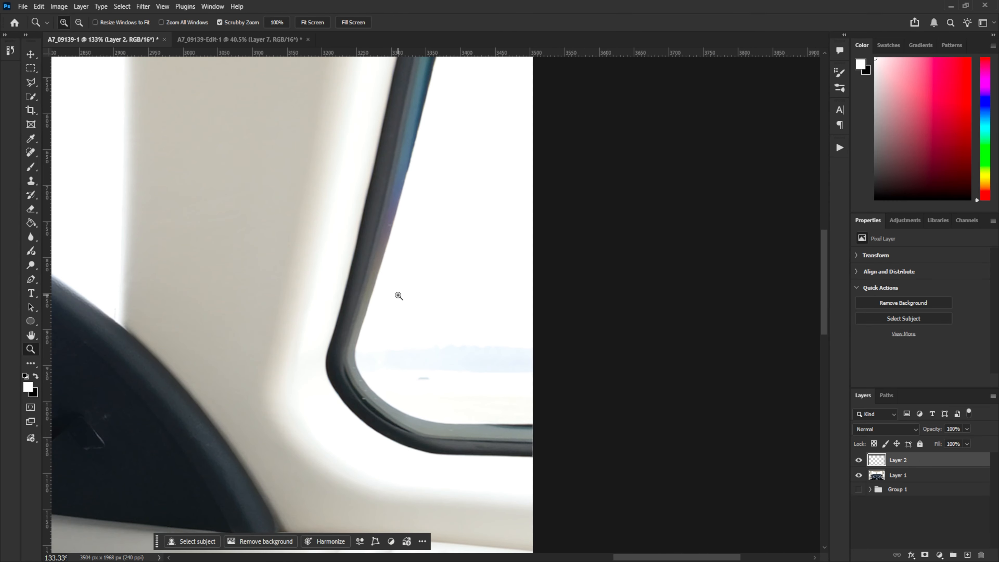
Paint white over the faint horizon scenery in the lower corner of the right side window.
key("b")
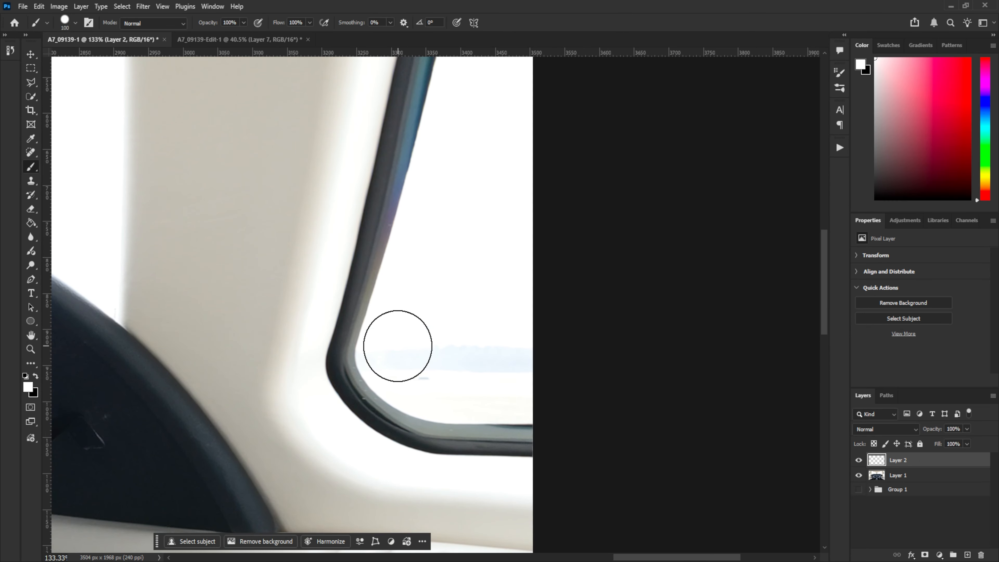
mouse_move(393, 354)
left_mouse_down()
mouse_move(455, 277)
mouse_move(412, 266)
mouse_move(398, 384)
left_mouse_up()
key("z")
mouse_move(331, 258)
left_mouse_down()
mouse_move(545, 294)
mouse_move(377, 336)
left_mouse_up()
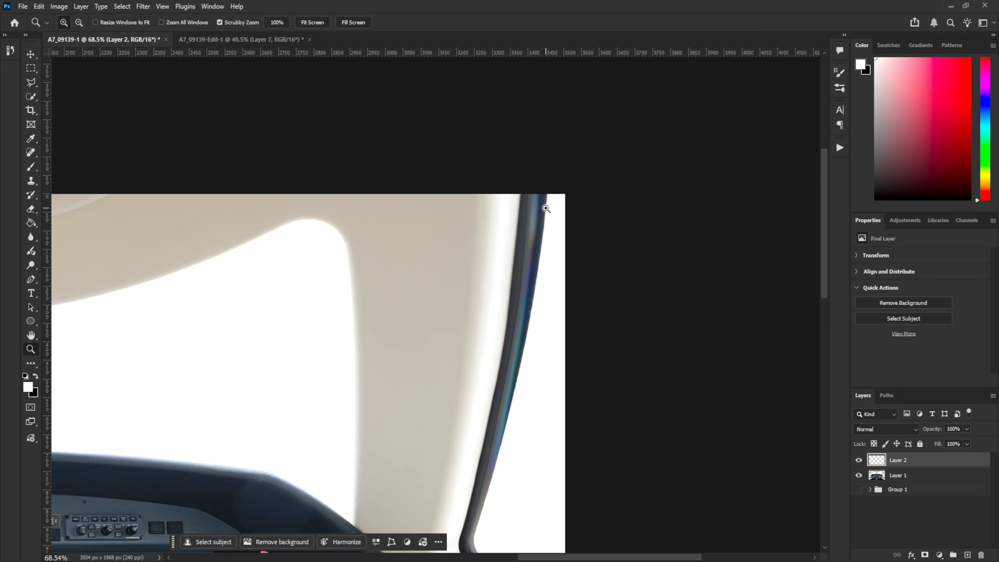
Check the other cockpit windows and paint white over the leftover outside scenery with the Brush.
left_click_drag(474, 370, 511, 285)
left_click_drag(382, 293, 640, 330)
left_click_drag(354, 349, 511, 317)
left_click_drag(368, 291, 401, 464)
left_click_drag(356, 208, 362, 290)
left_click_drag(371, 259, 399, 258)
key("b")
left_click_drag(423, 339, 359, 333)
left_click_drag(480, 274, 385, 231)
left_click(309, 204, "shift")
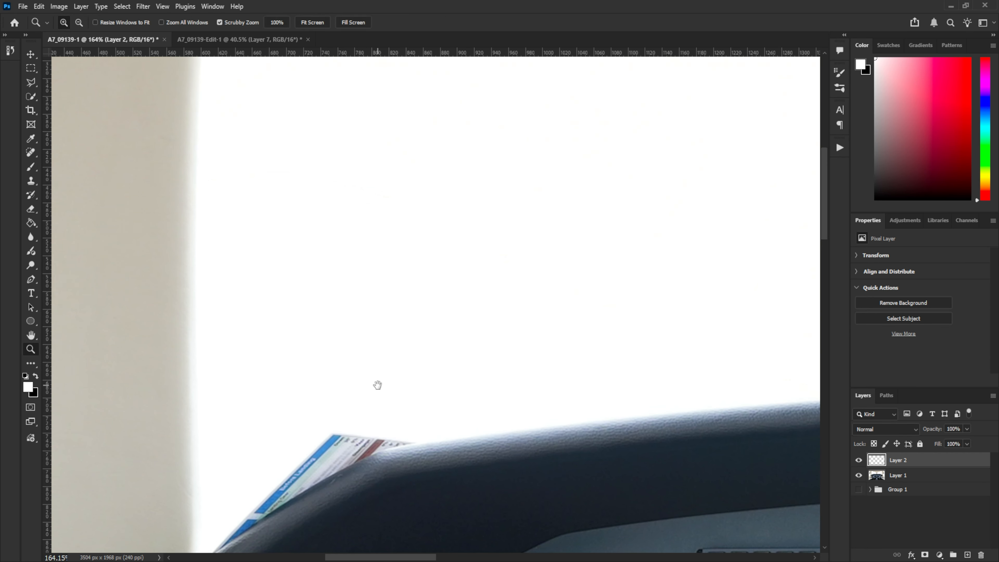
Paint white over the checklist card sticking up behind the dashboard's left curve, following the dashboard edge with straight strokes.
left_click_drag(376, 386, 405, 253)
left_click_drag(463, 277, 497, 277)
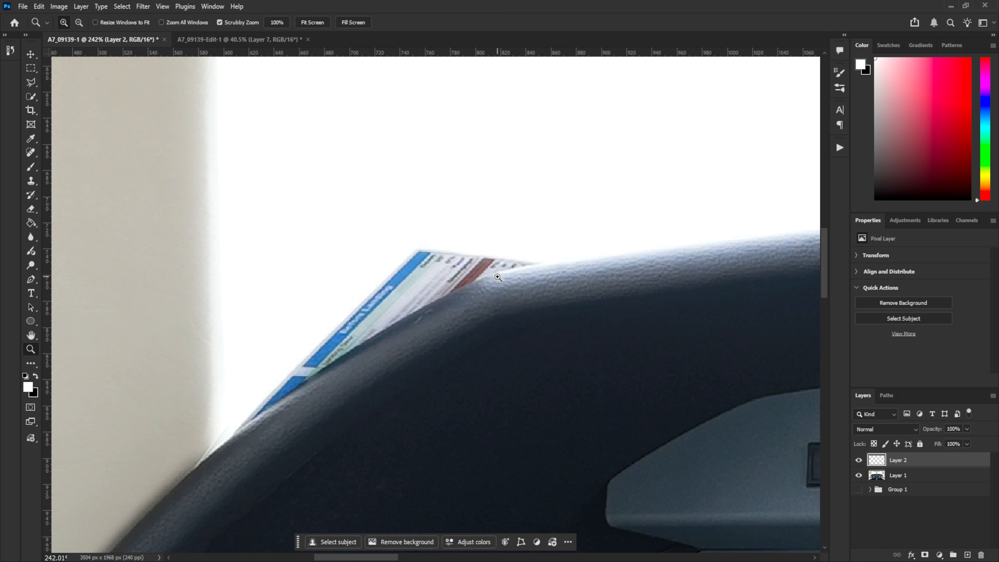
key("b")
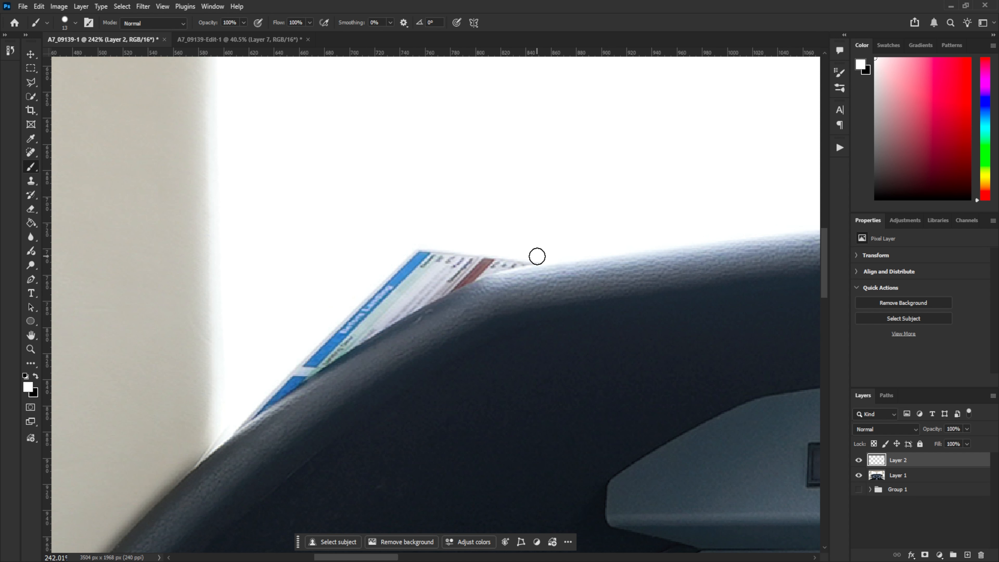
mouse_move(459, 279)
left_mouse_down()
mouse_move(480, 268)
mouse_move(453, 279)
left_mouse_up()
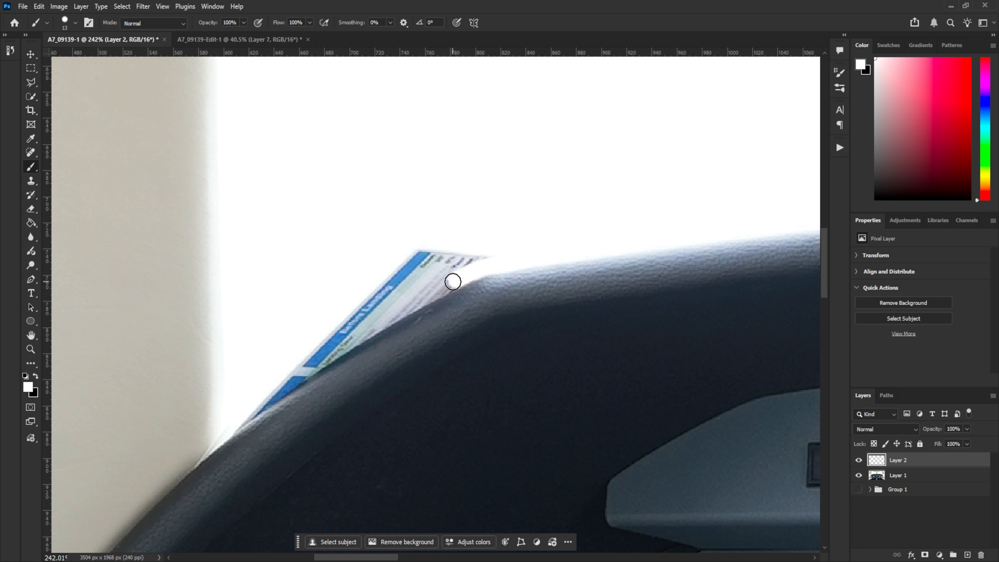
left_click(393, 313, "shift")
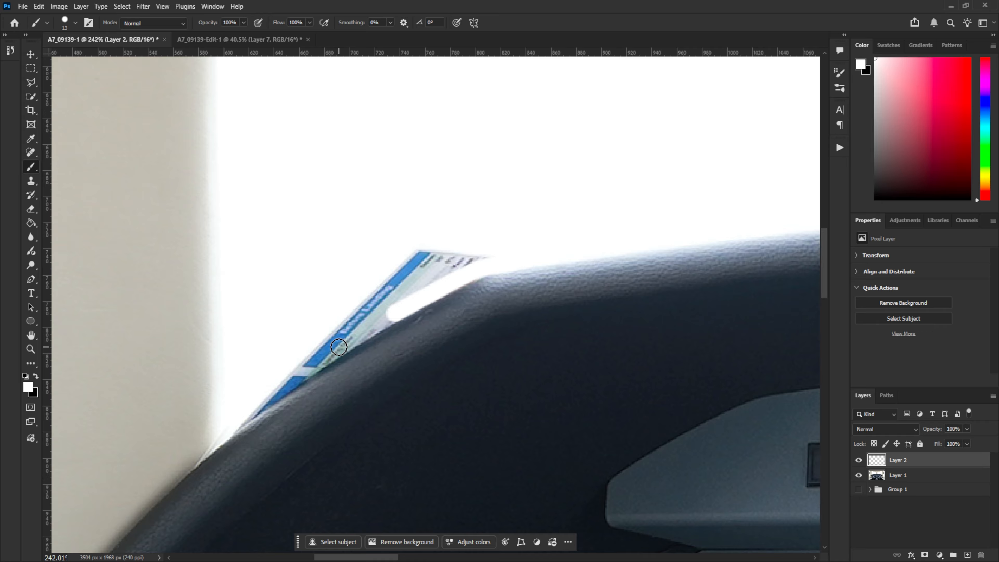
left_click(293, 380, "shift")
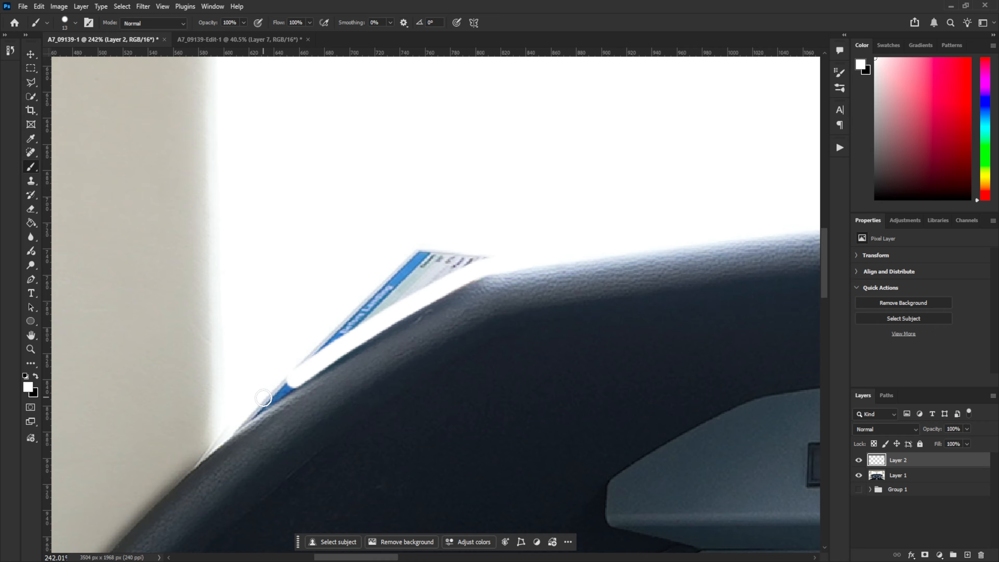
left_click(259, 404, "shift")
left_click(236, 426, "shift")
mouse_move(283, 374)
left_mouse_down()
mouse_move(425, 245)
mouse_move(411, 260)
left_mouse_up()
mouse_move(469, 247)
left_mouse_down()
mouse_move(434, 259)
mouse_move(317, 333)
left_mouse_up()
Enlarge the brush to 91 px and clean up the white window area between the left pillar and the dashboard edge.
key("z")
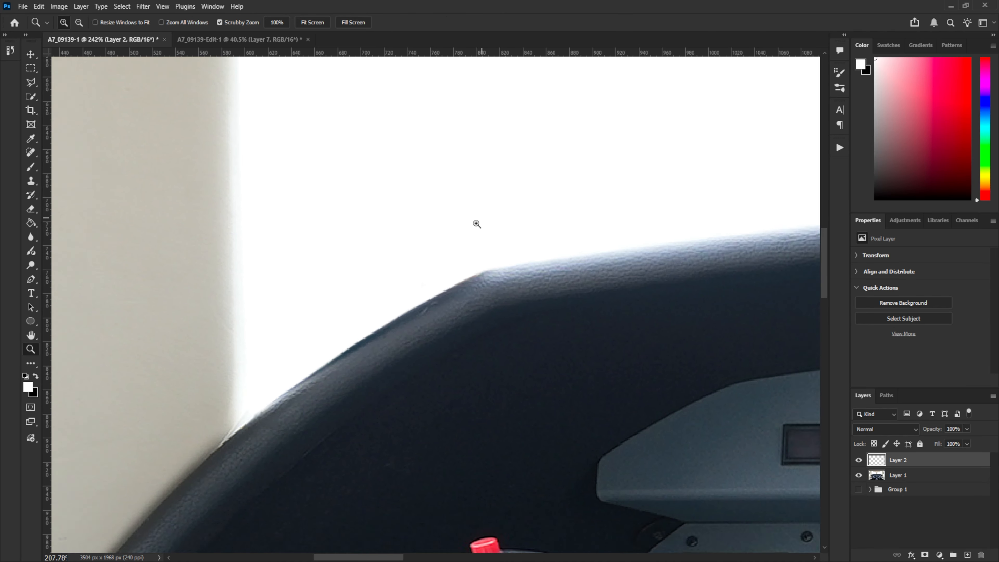
left_click_drag(488, 212, 444, 216)
left_click_drag(530, 261, 493, 272)
left_click_drag(408, 291, 411, 335)
left_click_drag(239, 306, 379, 313)
key("b")
mouse_move(416, 252)
left_mouse_down("alt")
mouse_move(421, 228)
mouse_move(421, 239)
mouse_move(461, 210)
left_mouse_up("alt")
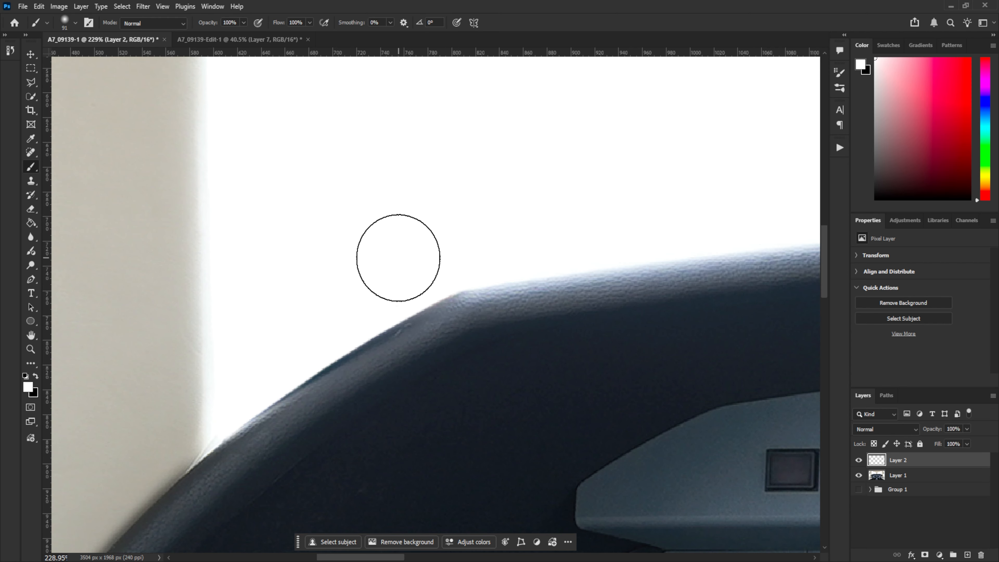
left_click_drag(296, 324, 243, 365)
key("z")
mouse_move(468, 206)
left_mouse_down()
mouse_move(374, 309)
mouse_move(390, 309)
left_mouse_up()
left_click_drag(548, 193, 417, 321)
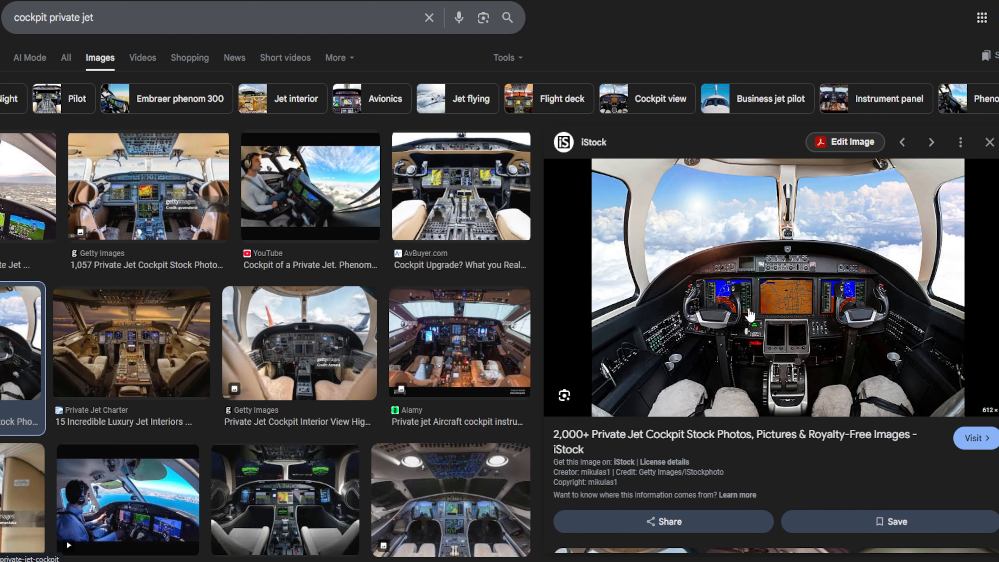
Switch to the browser's image results and compare the Private Jet Charter cockpit photo with the neighbouring reference.
left_click(144, 348)
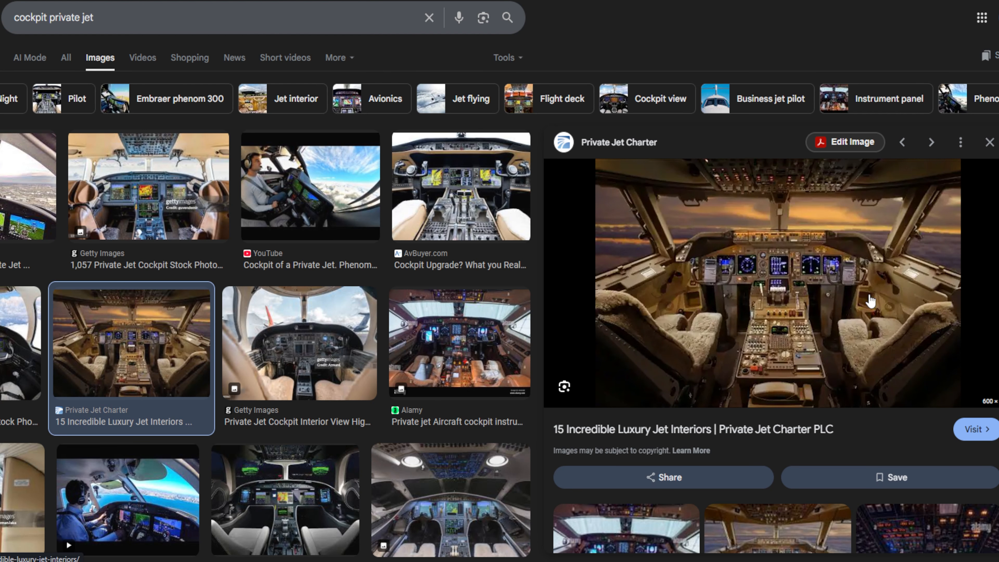
key("Left")
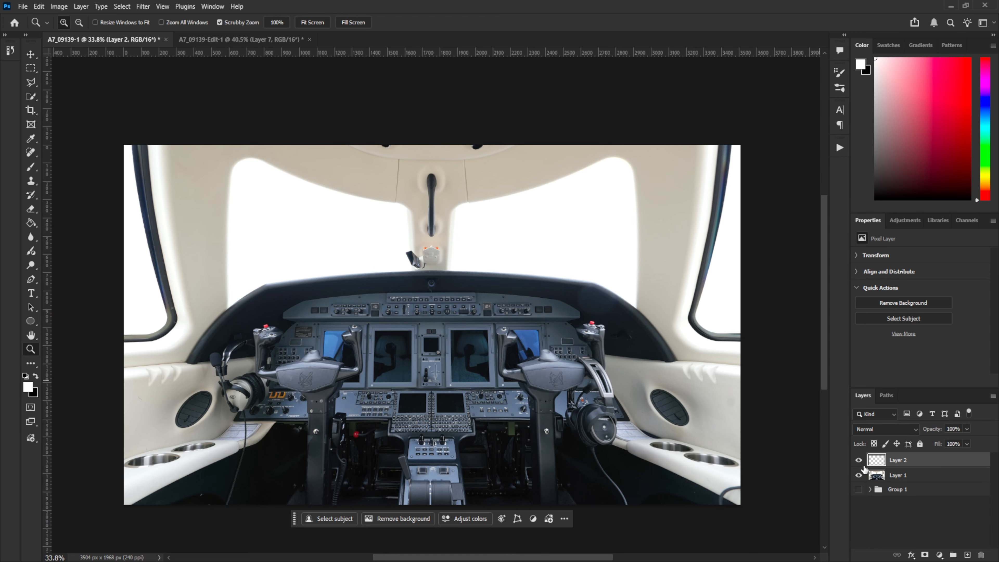
Switch back to Photoshop and toggle Layer 2's visibility to compare the image before and after the painting.
left_click(858, 462)
left_click(858, 462)
left_click(858, 462)
left_click(858, 462)
Outline the hazy bluish patch at the dashboard's right bend, including its upper edge, with the Polygonal Lasso.
left_click_drag(596, 313, 647, 310)
left_click_drag(578, 307, 466, 330)
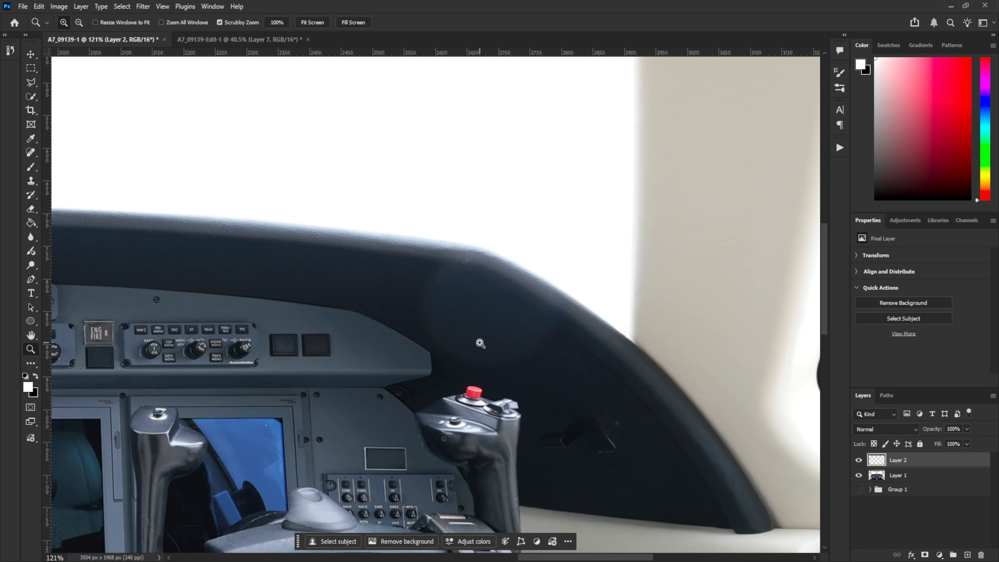
key("l")
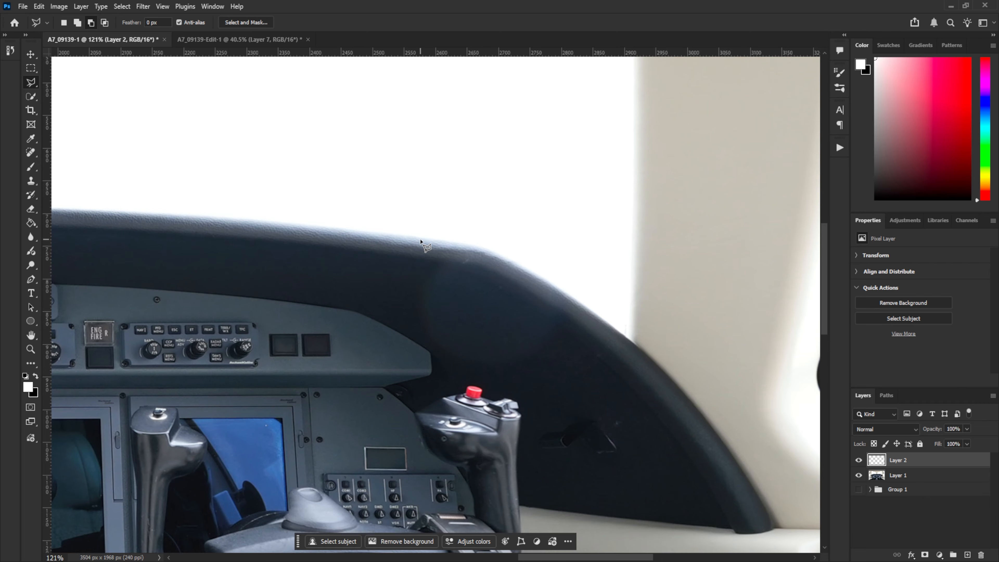
left_click(420, 239)
left_click(404, 303)
left_click(410, 329)
left_click(446, 364)
left_click(493, 382)
left_click(548, 370)
left_click(581, 326)
left_click(581, 285)
left_click(501, 208)
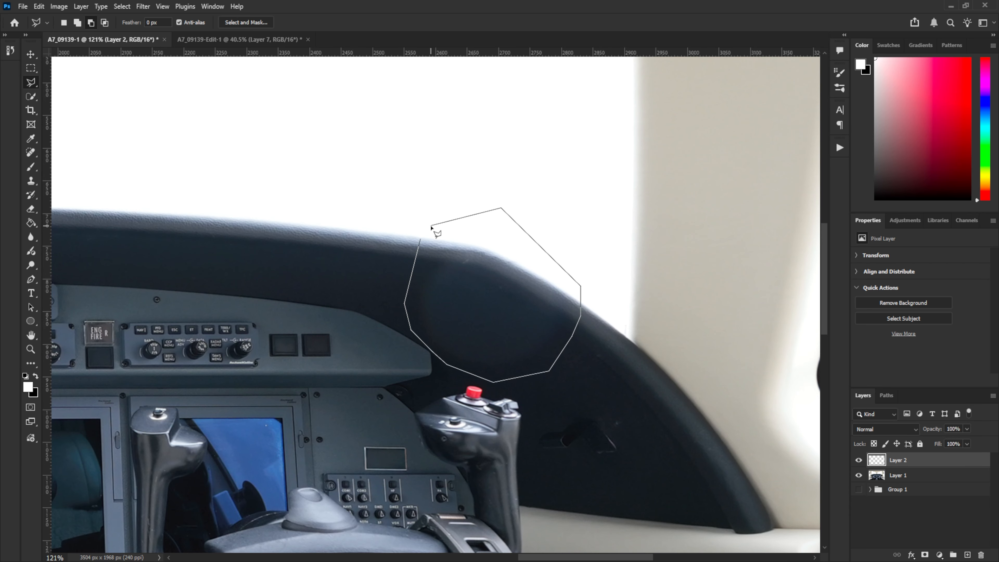
left_click(421, 241)
Run Generative Fill on the selected dashboard area without a prompt and choose variation 1 of 3.
left_click(614, 398)
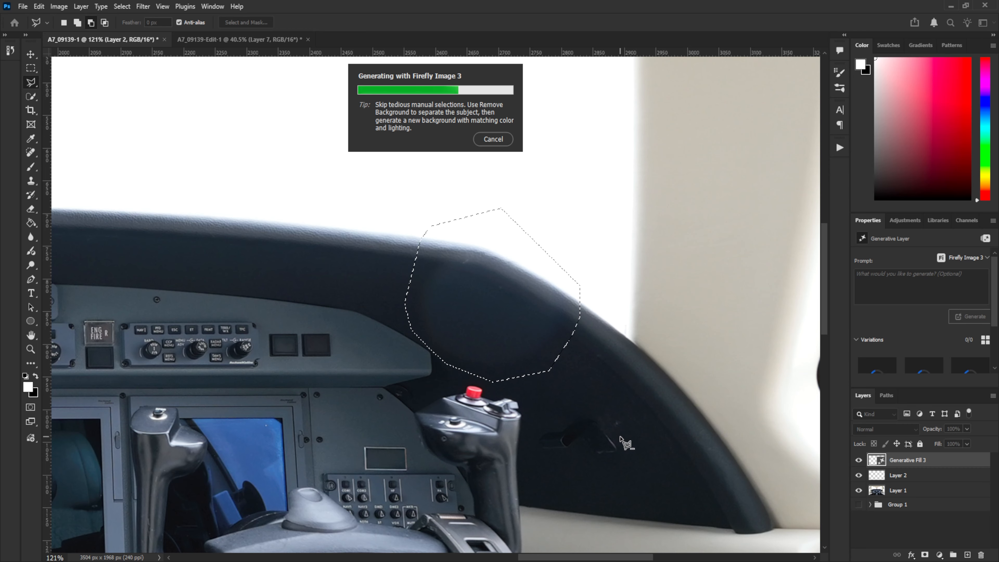
left_click(516, 411)
left_click(516, 411)
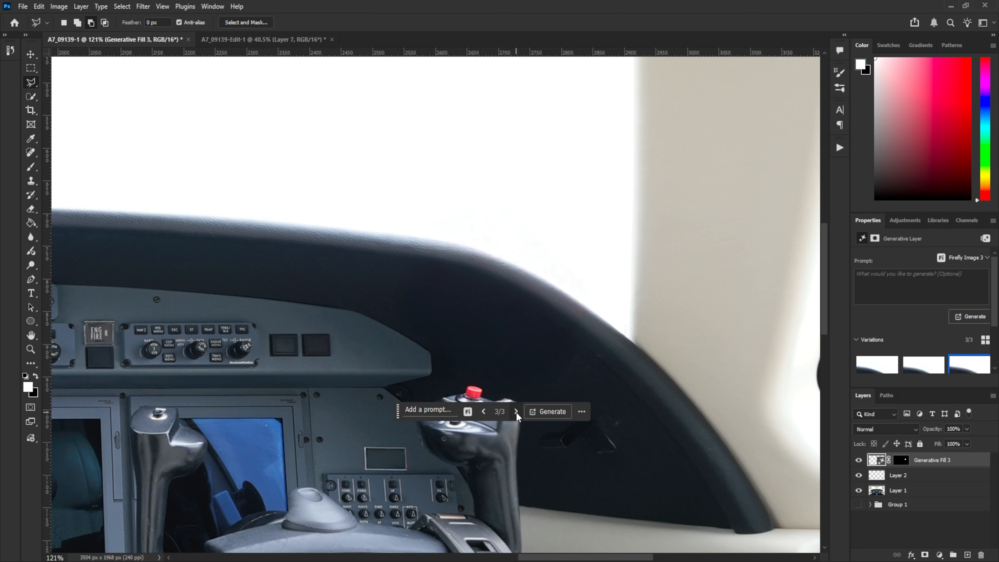
key("z")
left_click_drag(577, 267, 554, 315)
left_click(524, 353)
left_click(523, 353)
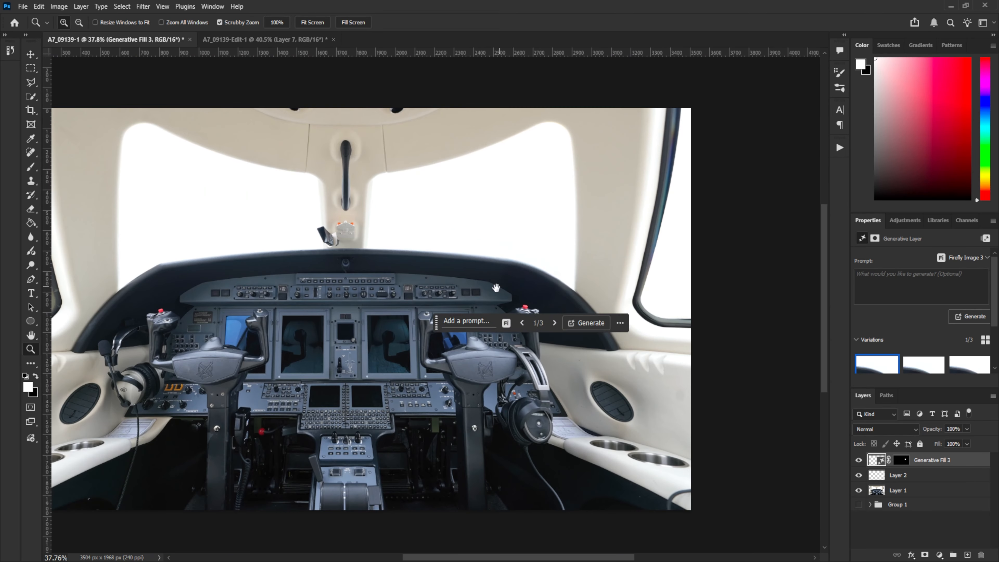
Examine the reflections in the cockpit's display screens on both sides of the instrument panel.
left_click_drag(362, 306, 442, 317)
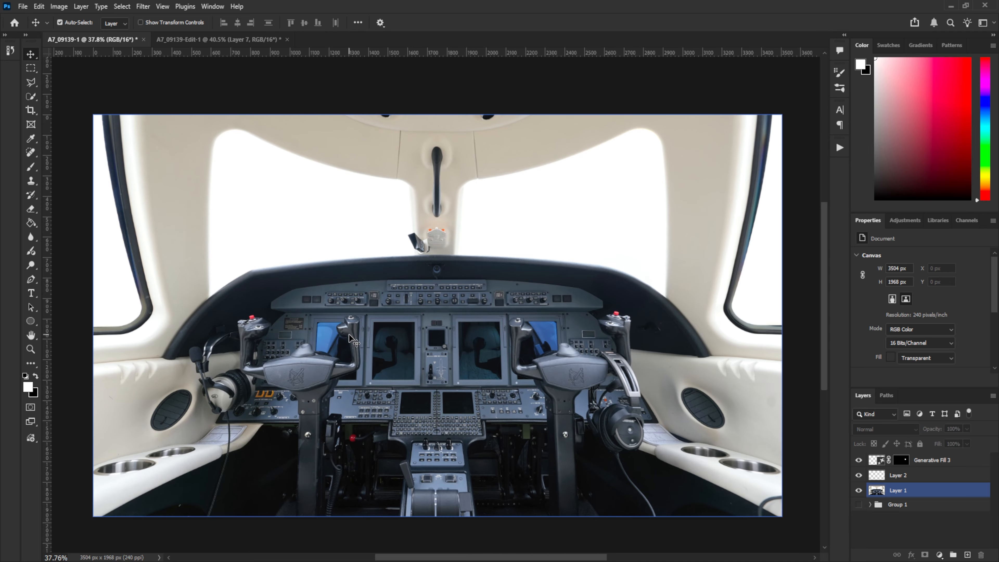
key("z")
left_click_drag(395, 356, 439, 317)
key("v")
left_click(418, 325)
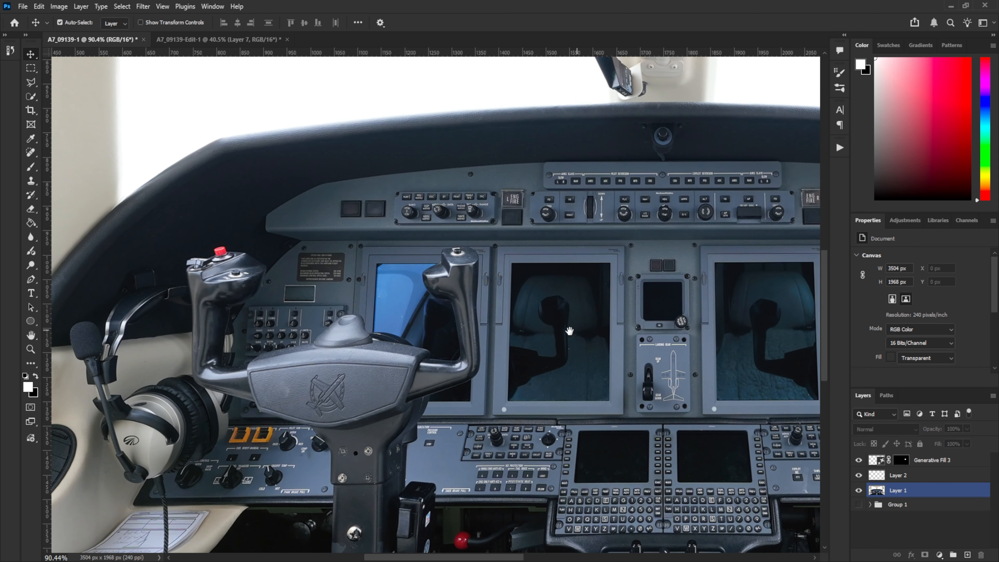
left_click_drag(569, 330, 323, 349)
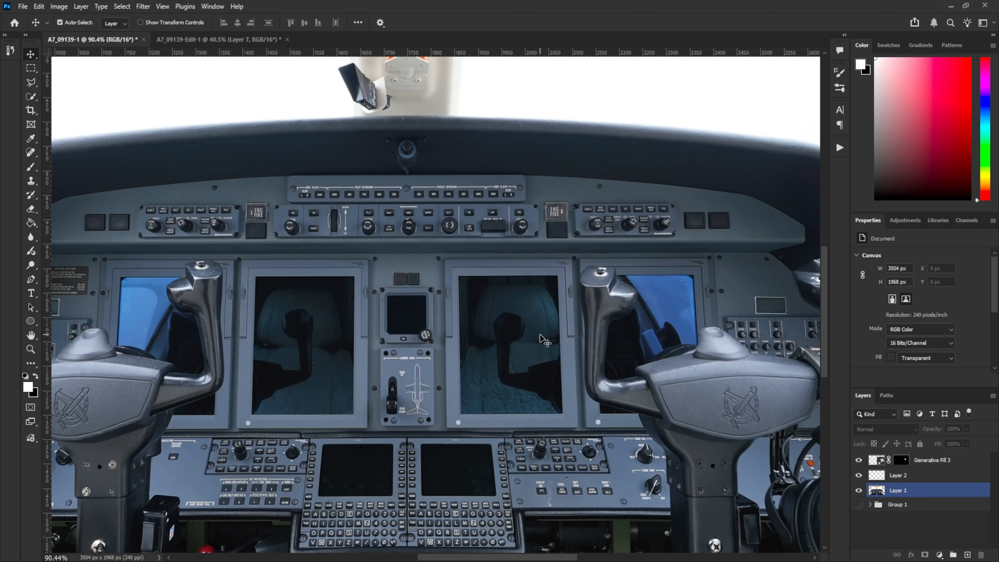
left_click_drag(289, 365, 390, 371)
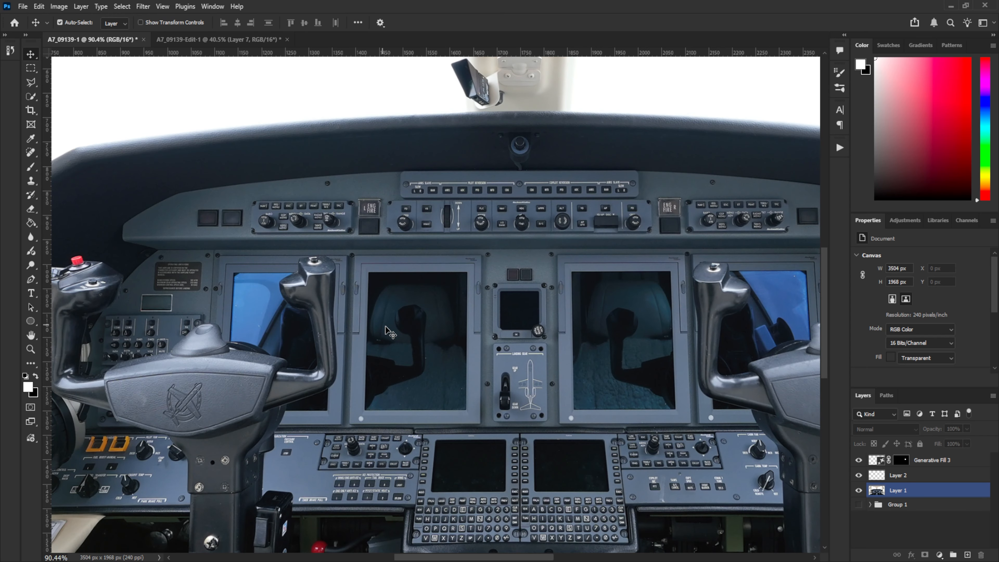
left_click_drag(490, 348, 452, 338)
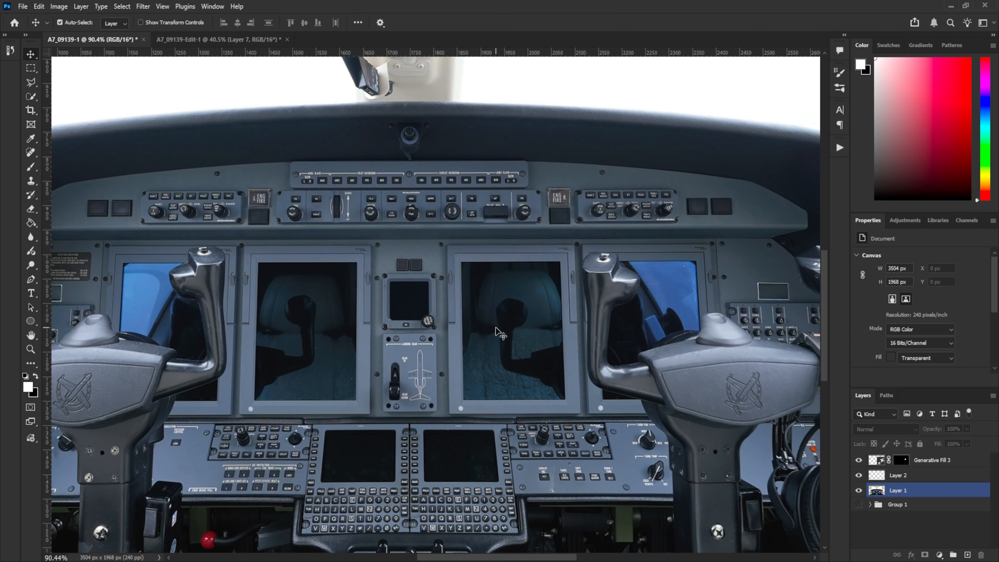
left_click_drag(465, 298, 517, 327)
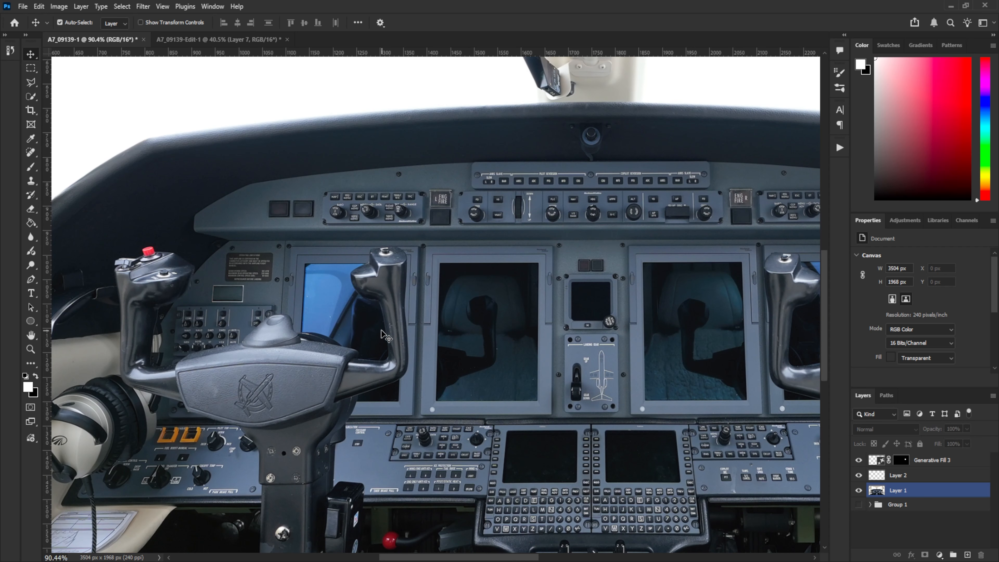
Add a Hue/Saturation adjustment layer and set the saturation of the blues to -100.
key("z")
left_click_drag(356, 311, 692, 447)
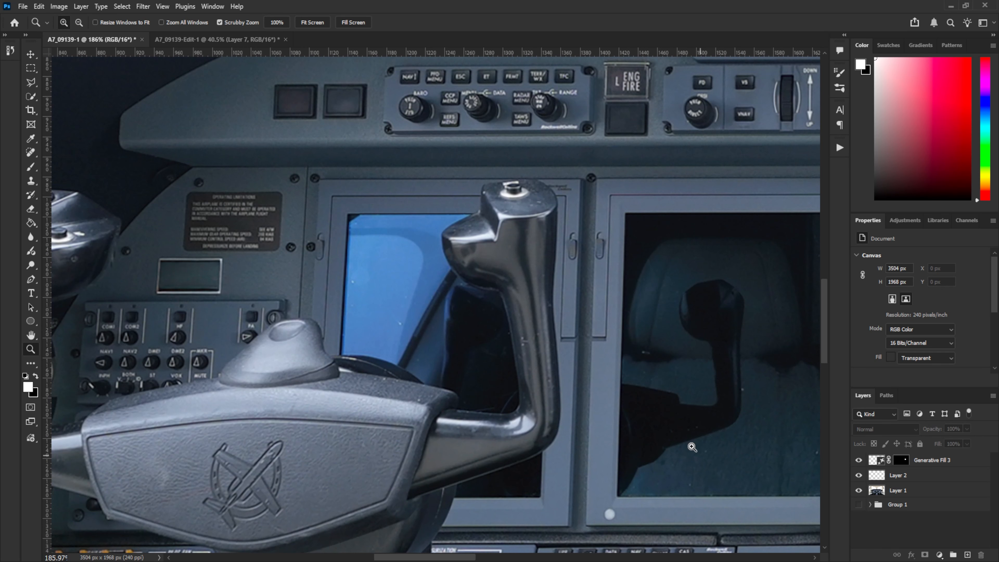
left_click(904, 222)
left_click(898, 314)
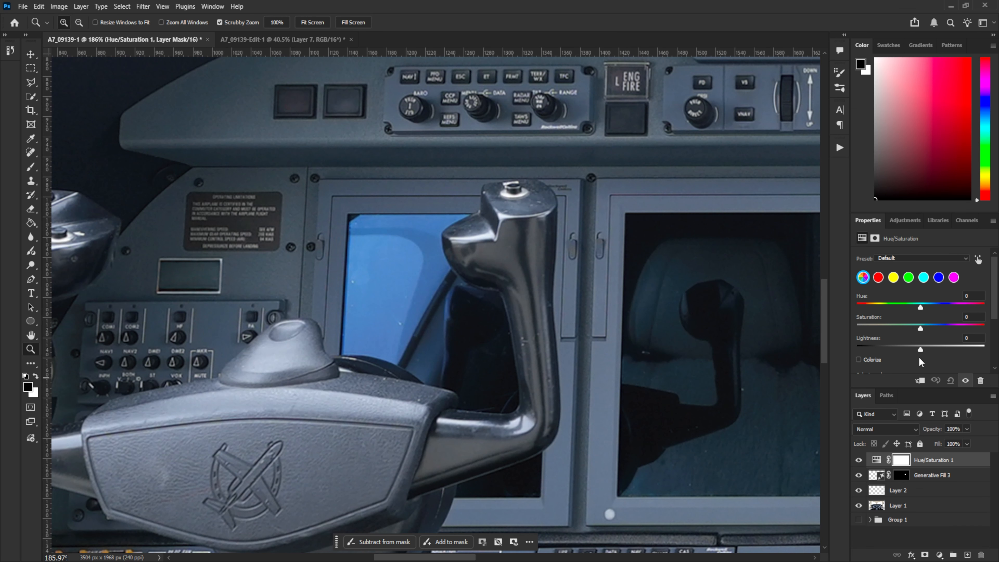
left_click(938, 277)
left_click_drag(890, 330, 835, 339)
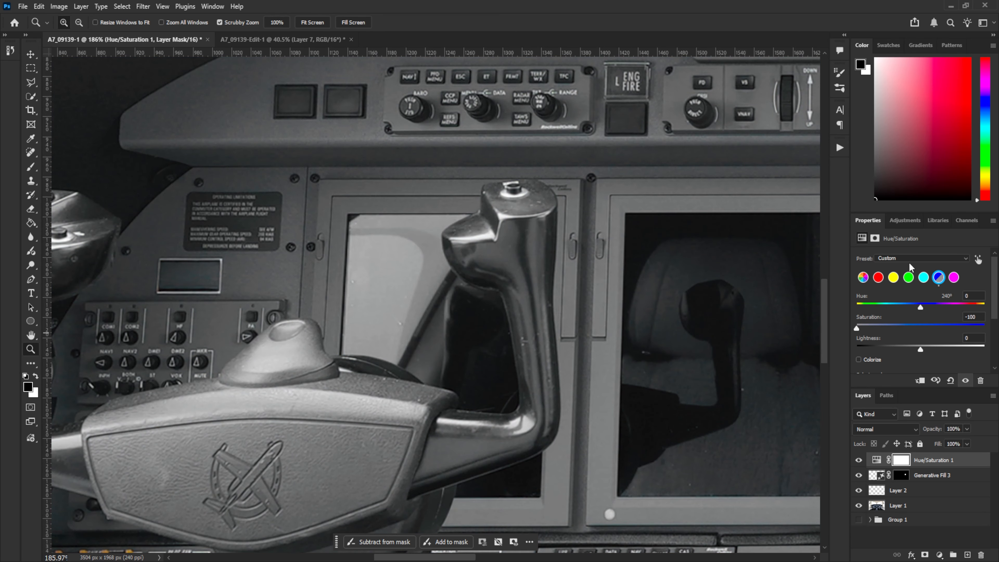
Check the desaturation across the cockpit and invert the Hue/Saturation layer's mask to black.
left_click_drag(595, 260, 488, 267)
left_click_drag(672, 280, 506, 309)
left_click_drag(503, 309, 487, 323)
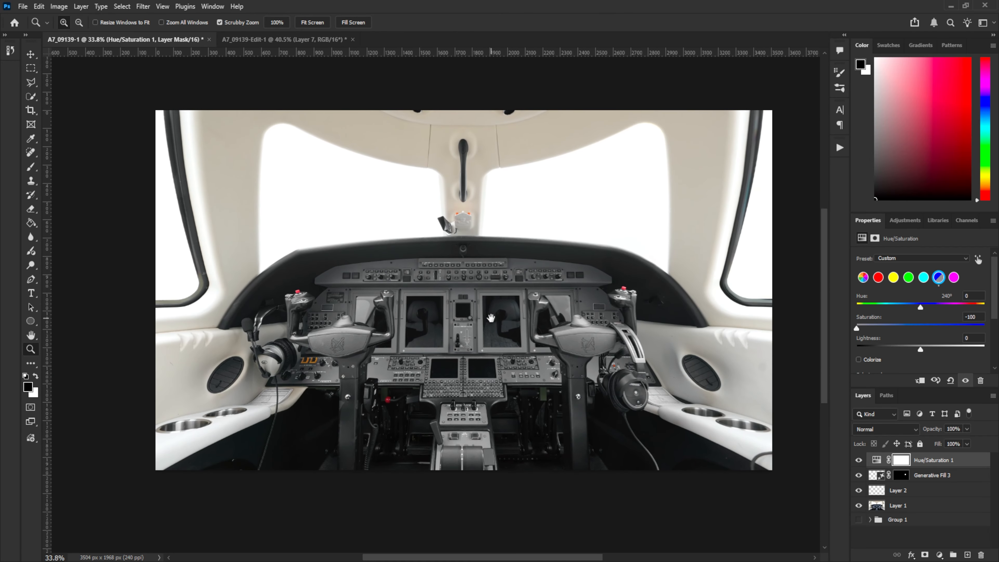
left_click_drag(342, 323, 445, 321)
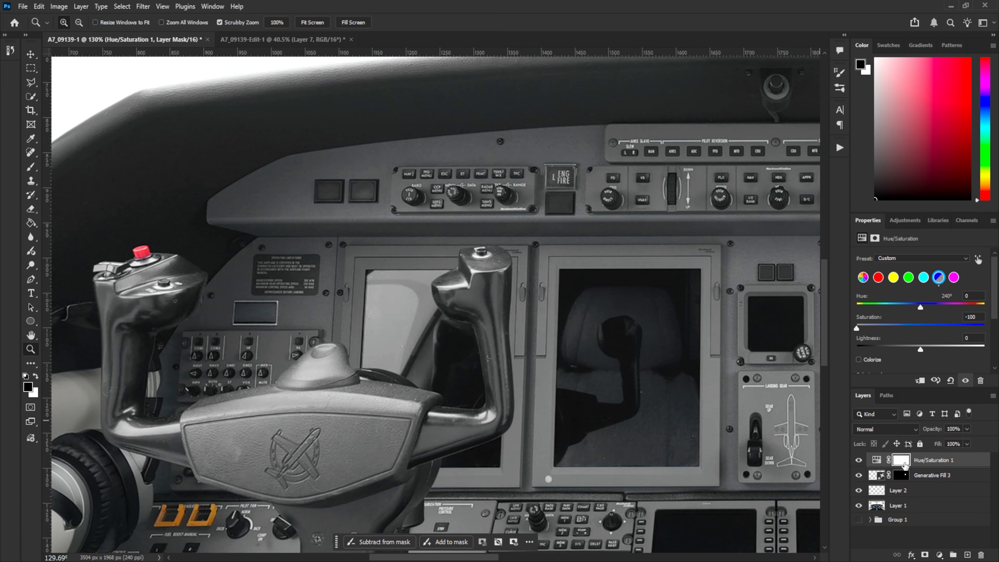
key("ctrl+i")
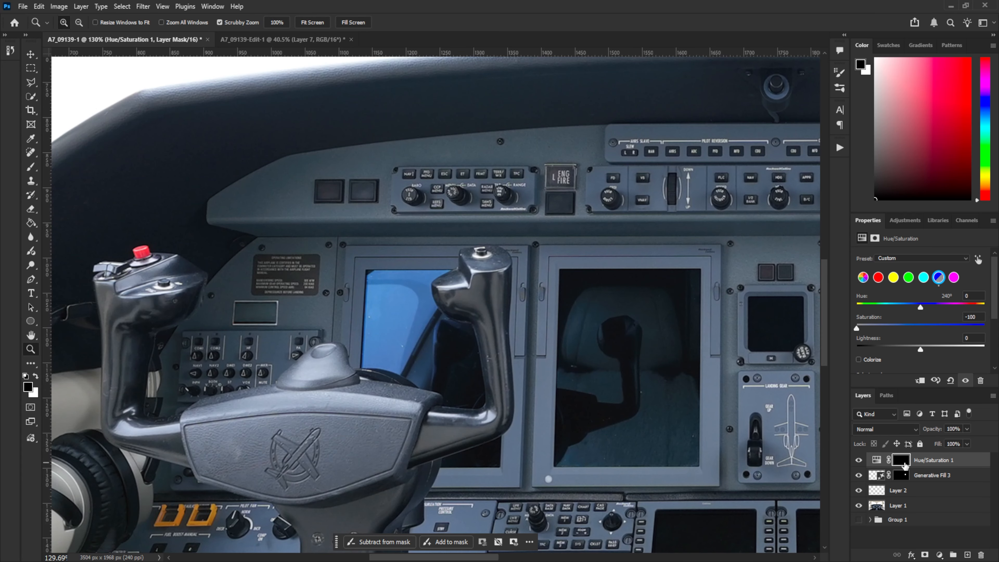
Outline the leftmost display with the Polygonal Lasso, fill it with white on the Hue/Saturation mask, and deselect.
left_click_drag(394, 294, 387, 155)
left_click_drag(450, 267, 446, 267)
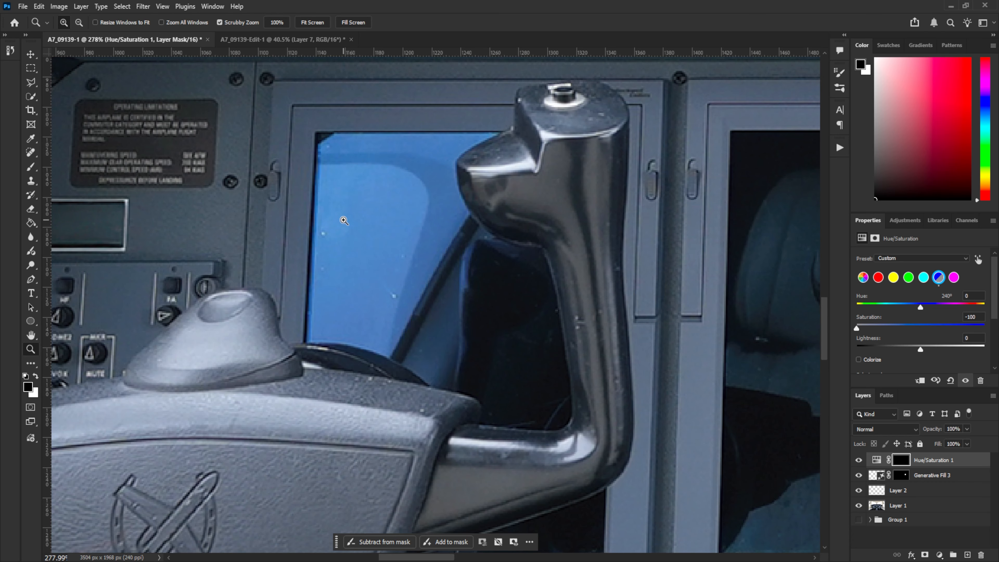
key("l")
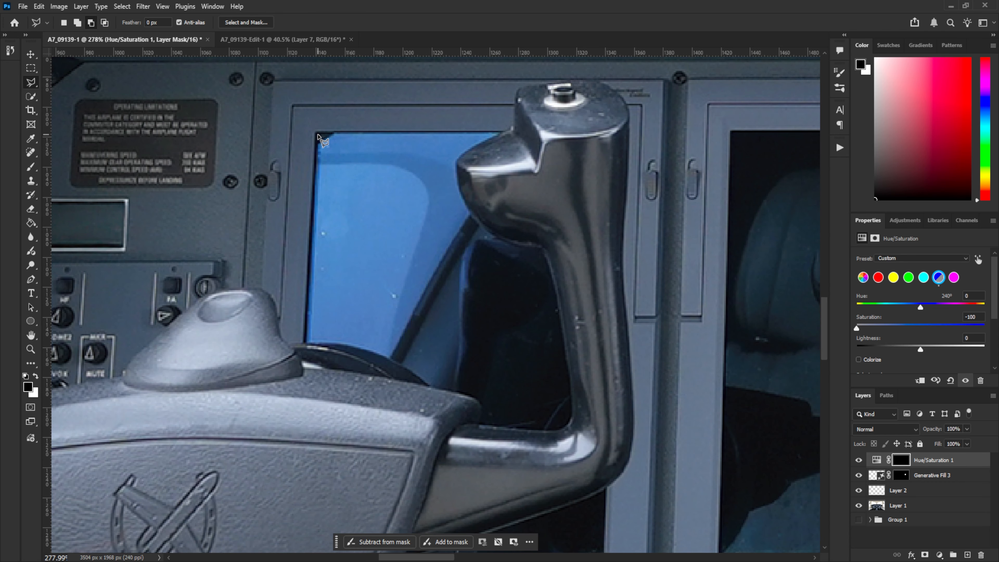
left_click(317, 135)
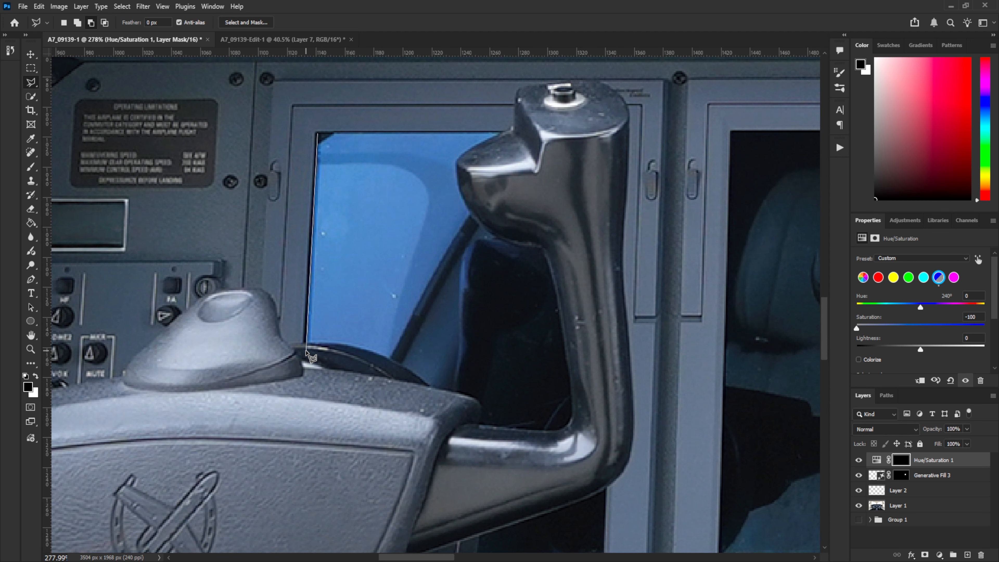
left_click(306, 351)
left_click_drag(436, 498, 341, 375)
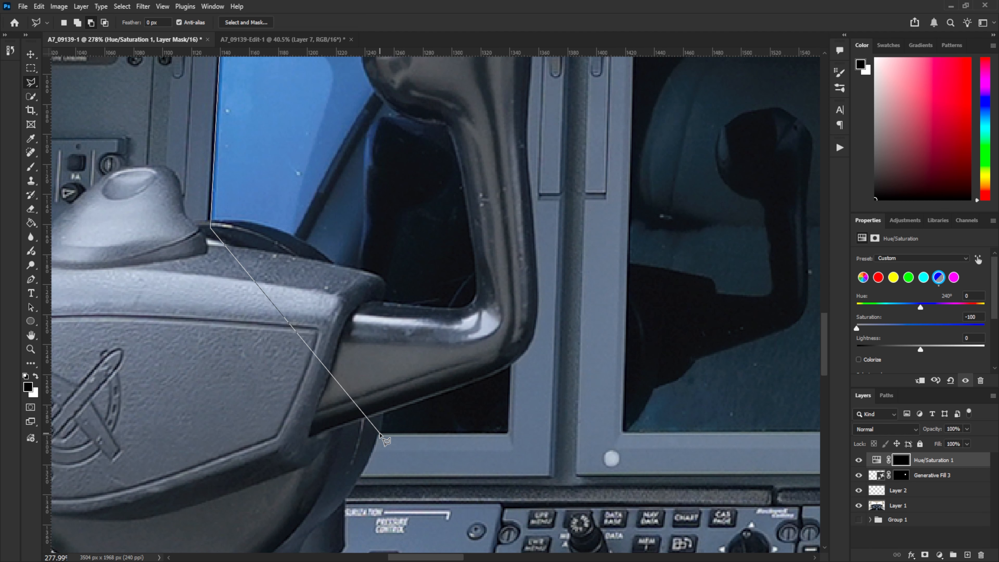
left_click(380, 434)
left_click(509, 434)
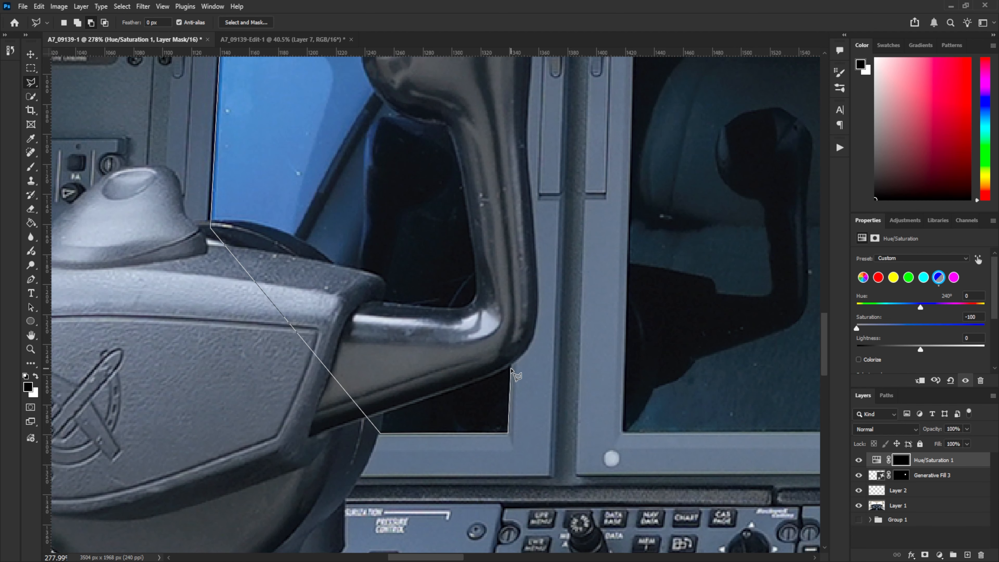
left_click(510, 371)
left_click_drag(489, 189, 498, 418)
left_click(490, 279)
left_click(413, 240)
left_click_drag(410, 413, 495, 303)
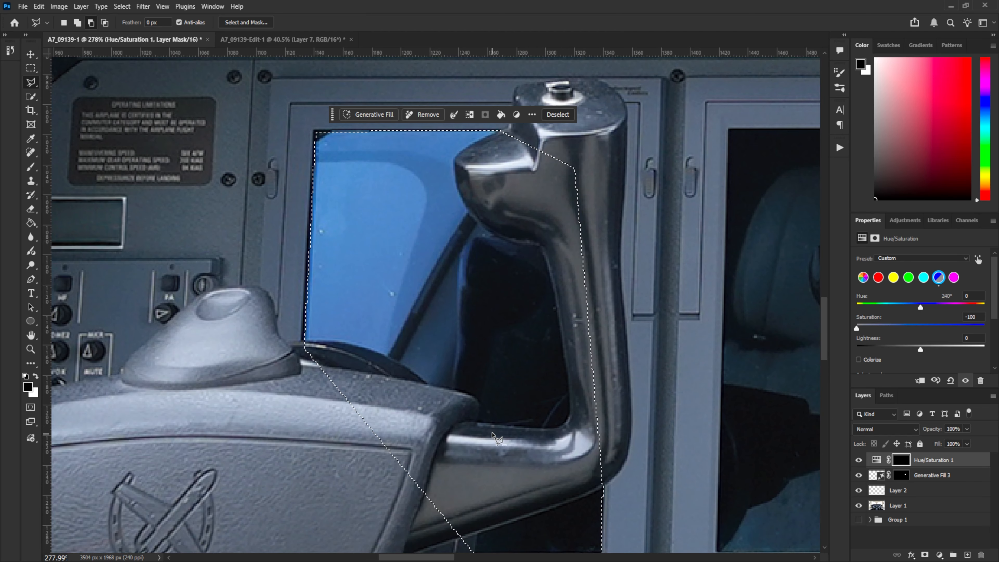
key("ctrl+BackSpace")
key("ctrl+d")
Paint black on the Hue/Saturation mask over the left yoke's upper grip to exclude it from the desaturation.
left_click_drag(518, 293, 505, 310)
left_click_drag(495, 226, 453, 263)
left_click_drag(459, 194, 467, 213)
key("b")
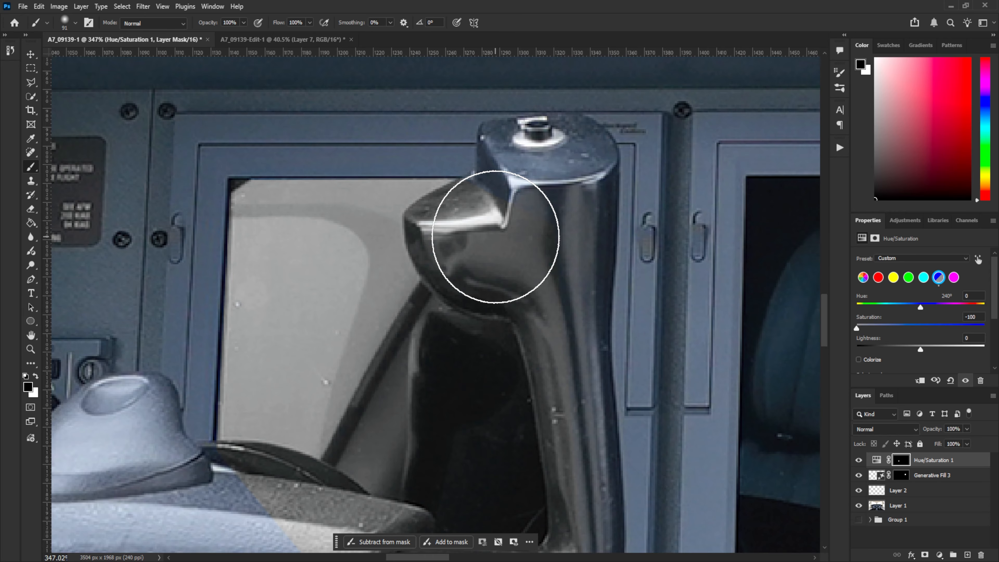
key("x")
mouse_move(494, 237)
left_mouse_down()
mouse_move(468, 244)
mouse_move(478, 236)
mouse_move(498, 258)
mouse_move(496, 273)
left_mouse_up()
key("x")
mouse_move(489, 210)
left_mouse_down()
mouse_move(468, 196)
mouse_move(424, 221)
left_mouse_up()
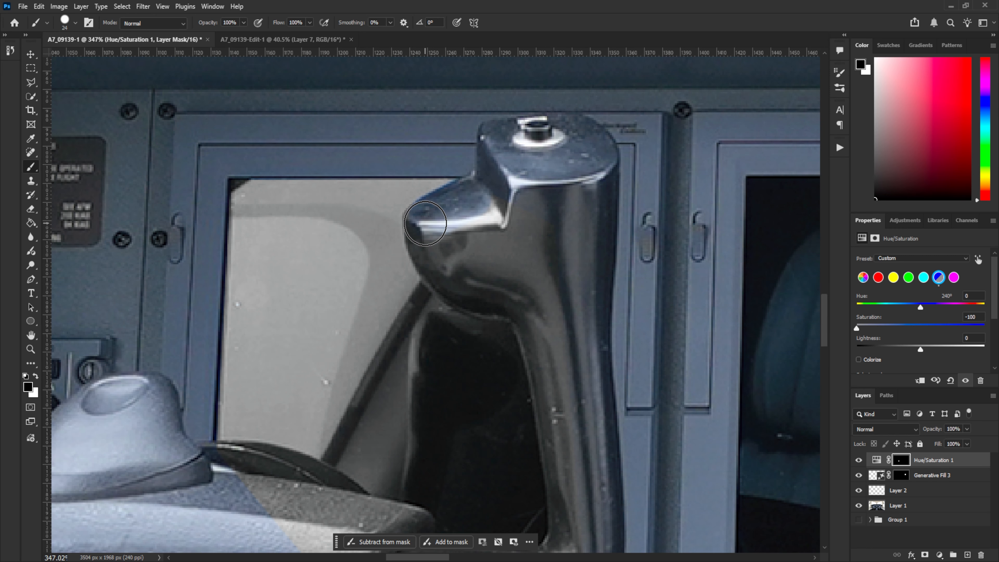
mouse_move(431, 237)
left_mouse_down()
mouse_move(503, 294)
mouse_move(551, 406)
left_mouse_up()
Paint the left yoke's lower arm and hub edges black on the Hue/Saturation mask, reducing the brush size for tight edges.
mouse_move(566, 494)
left_mouse_down()
mouse_move(524, 232)
mouse_move(499, 311)
mouse_move(232, 265)
mouse_move(262, 216)
mouse_move(354, 264)
mouse_move(157, 202)
left_mouse_up()
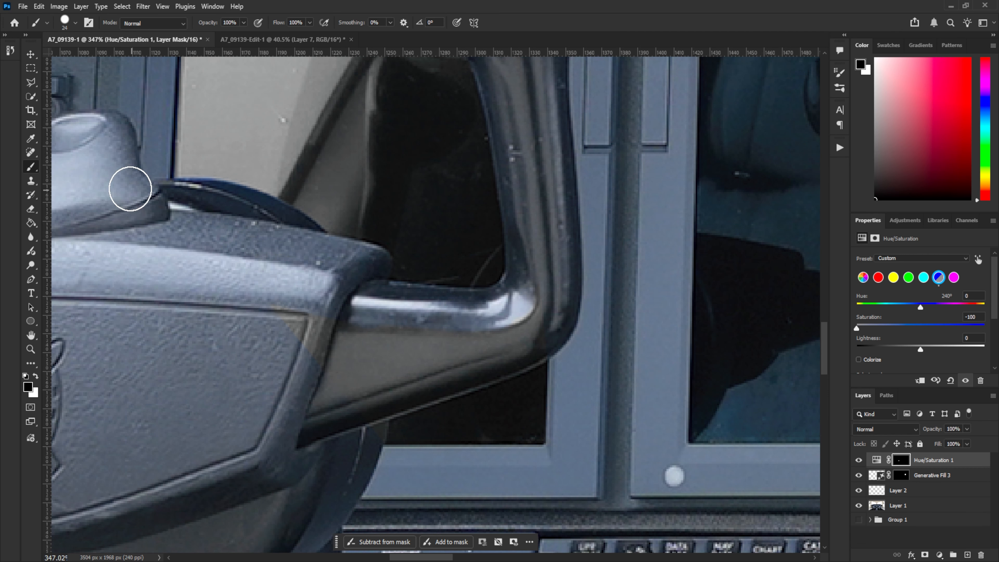
left_click_drag(420, 346, 482, 341)
mouse_move(537, 124)
left_mouse_down()
mouse_move(474, 212)
mouse_move(441, 238)
mouse_move(529, 272)
left_mouse_up()
key("bracketleft")
key("bracketleft")
key("bracketleft")
key("bracketleft")
key("bracketleft")
Compare the leftmost display and yoke edges with the Hue/Saturation layer hidden and shown.
mouse_move(573, 507)
left_mouse_down()
mouse_move(597, 421)
mouse_move(671, 350)
left_mouse_up()
left_click(859, 460)
left_click(858, 460)
left_click(859, 459)
left_click(858, 460)
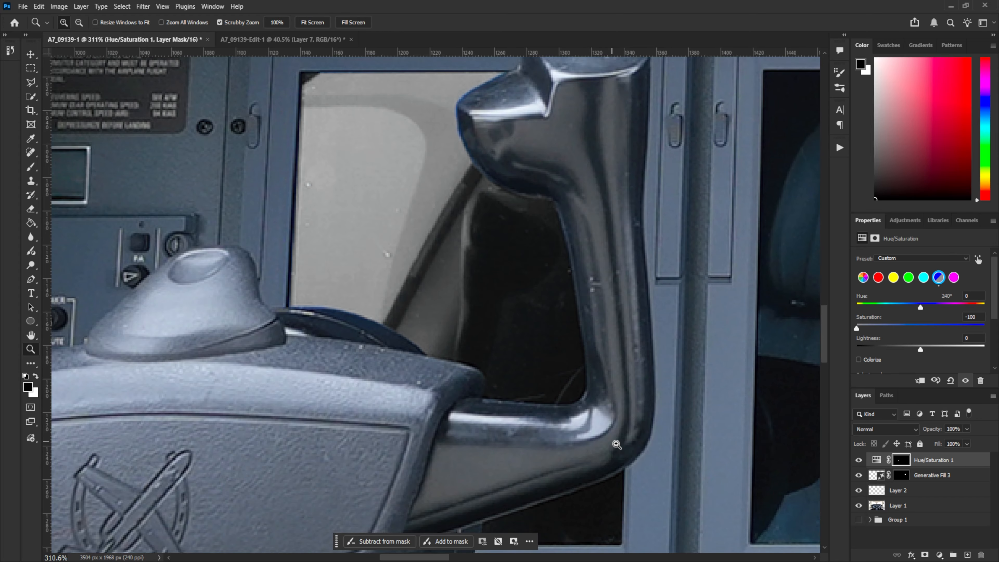
left_click(858, 459)
left_click(859, 460)
left_click_drag(465, 218, 441, 232)
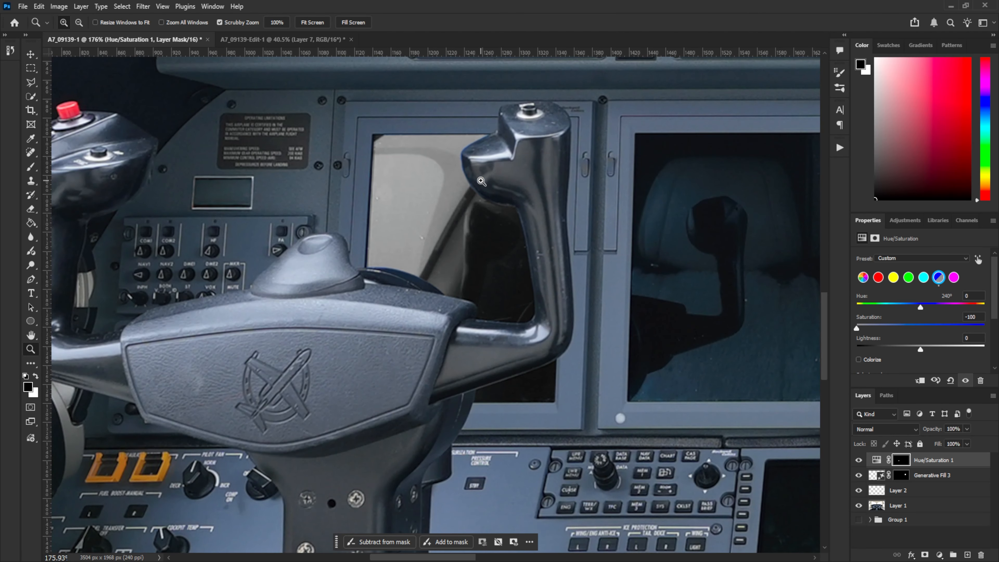
left_click_drag(480, 181, 517, 150)
left_click(858, 460)
left_click(859, 460)
left_click_drag(482, 211, 374, 290)
left_click_drag(472, 294, 369, 273)
mouse_move(393, 281)
left_mouse_down()
mouse_move(370, 282)
mouse_move(404, 283)
left_mouse_up()
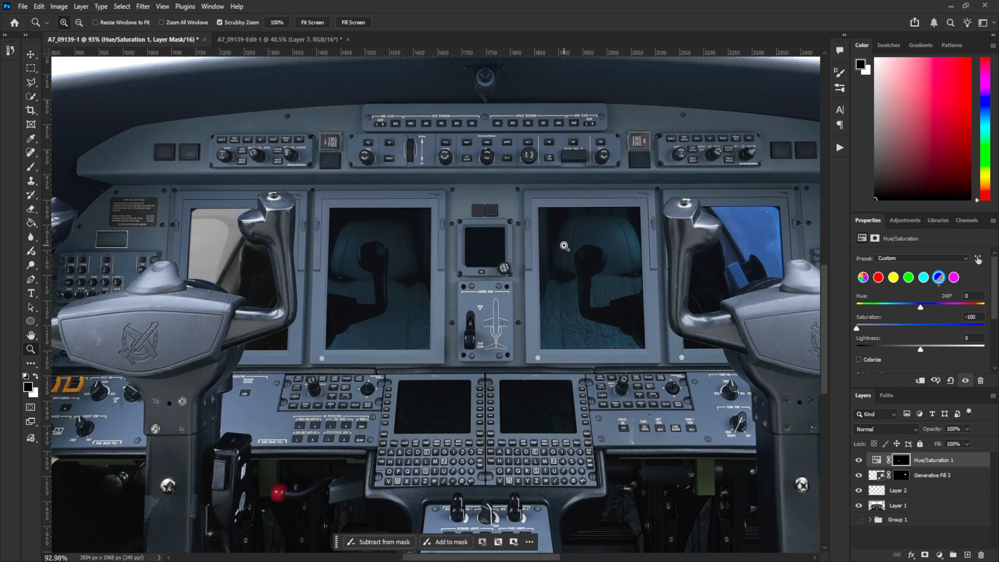
Outline the large display to the left of the landing gear panel, fill it with white on the Hue/Saturation mask, and deselect.
left_click_drag(563, 246, 471, 284)
left_click_drag(502, 315, 498, 374)
left_click_drag(633, 360, 537, 381)
left_click_drag(470, 319, 397, 323)
left_click_drag(394, 271, 430, 280)
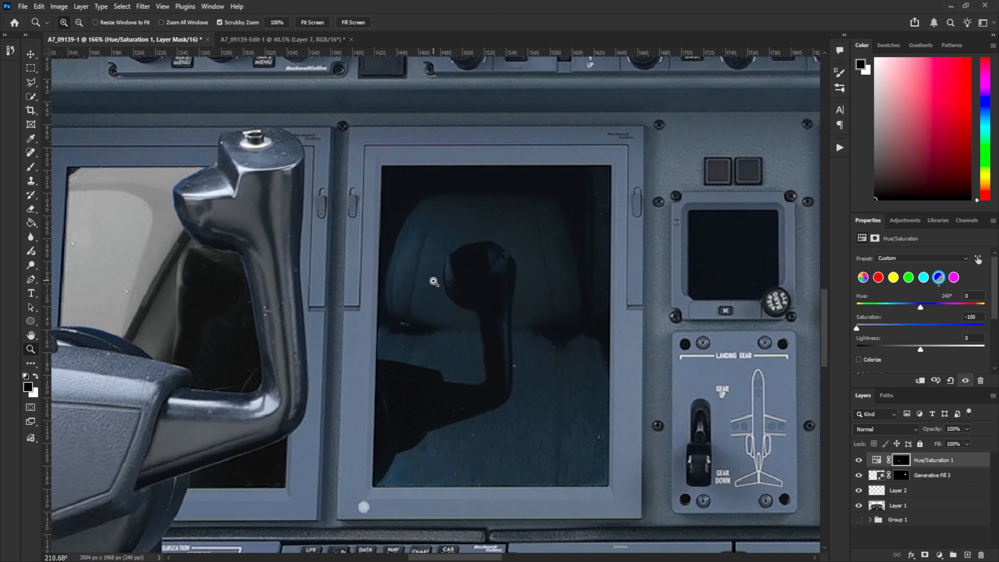
key("l")
left_click(381, 166)
left_click(372, 486)
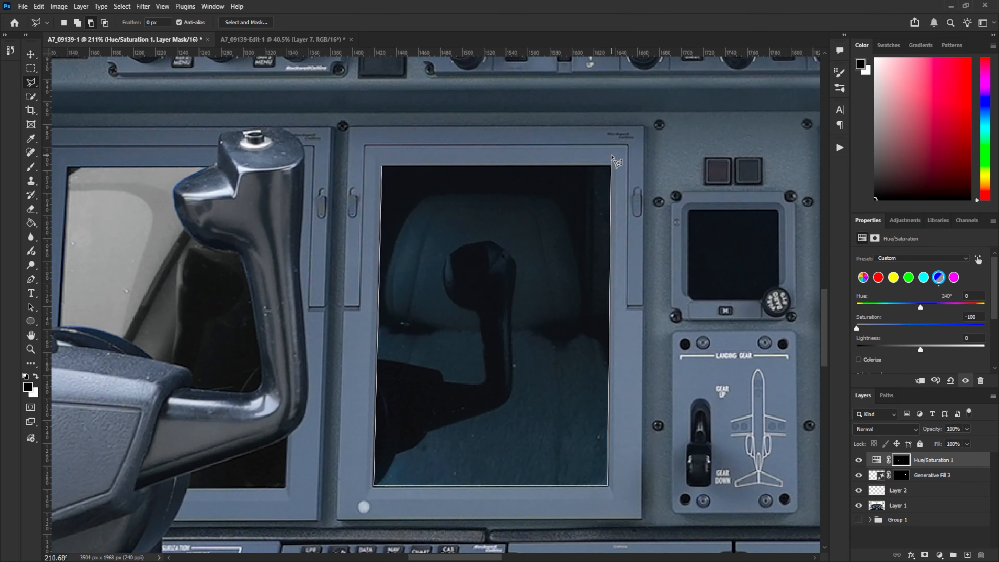
left_click(610, 486)
left_click(610, 166)
left_click(381, 166)
key("ctrl+BackSpace")
key("ctrl+d")
Select the small centre display and the large display to its right, filling each with white on the Hue/Saturation mask.
left_click_drag(690, 214, 403, 247)
left_click(401, 244)
left_click(402, 329)
key("ctrl+BackSpace")
key("ctrl+d")
left_click_drag(568, 199, 312, 182)
left_click(311, 182)
key("ctrl+BackSpace")
key("ctrl+d")
Outline the rightmost display behind the right yoke, fill it with white on the Hue/Saturation mask, and deselect.
left_click(331, 185)
left_click(603, 183)
left_click(616, 440)
left_click(374, 247)
key("ctrl+BackSpace")
key("ctrl+d")
Paint black on the Hue/Saturation mask over the right yoke's grip, arm and hub to exclude them from the desaturation.
left_click_drag(379, 309, 393, 309)
key("b")
mouse_move(374, 254)
left_mouse_down()
mouse_move(451, 319)
mouse_move(301, 505)
mouse_move(315, 155)
left_mouse_up()
left_click_drag(311, 426, 499, 419)
key("bracketright")
key("bracketright")
mouse_move(522, 352)
left_mouse_down()
mouse_move(630, 384)
mouse_move(618, 427)
left_mouse_up()
scroll(617, 428, "down", 4)
left_click_drag(605, 381, 701, 347)
Outline the two lower displays above the keypads and fill each with white on the Hue/Saturation mask.
key("l")
left_click_drag(354, 413, 668, 197)
left_click(354, 370)
key("ctrl+BackSpace")
key("ctrl+d")
left_click_drag(678, 366, 390, 383)
left_click(385, 386)
key("ctrl+BackSpace")
key("ctrl+d")
Compare the whole cockpit with the Hue/Saturation layer hidden and shown to judge the display reflections.
key("z")
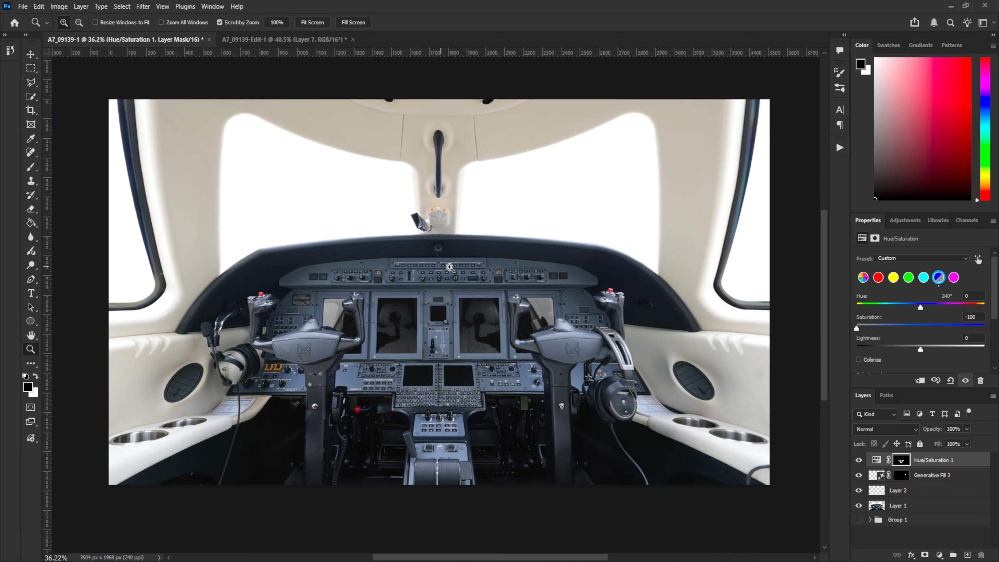
key("ctrl+0")
left_click(858, 461)
left_click(859, 461)
left_click(858, 461)
left_click(858, 461)
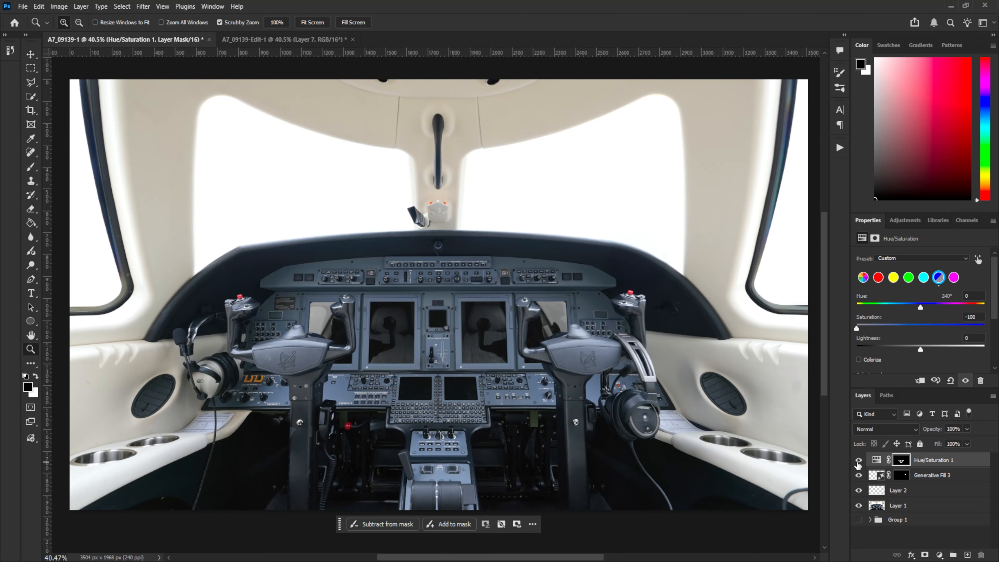
left_click(859, 461)
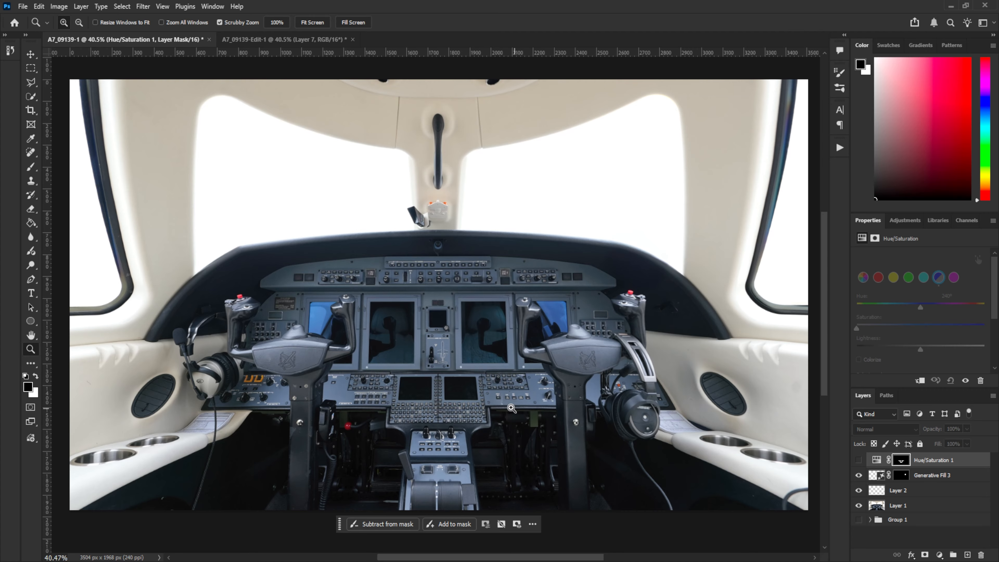
left_click(858, 461)
left_click(858, 462)
left_click(859, 461)
left_click(859, 461)
left_click(859, 461)
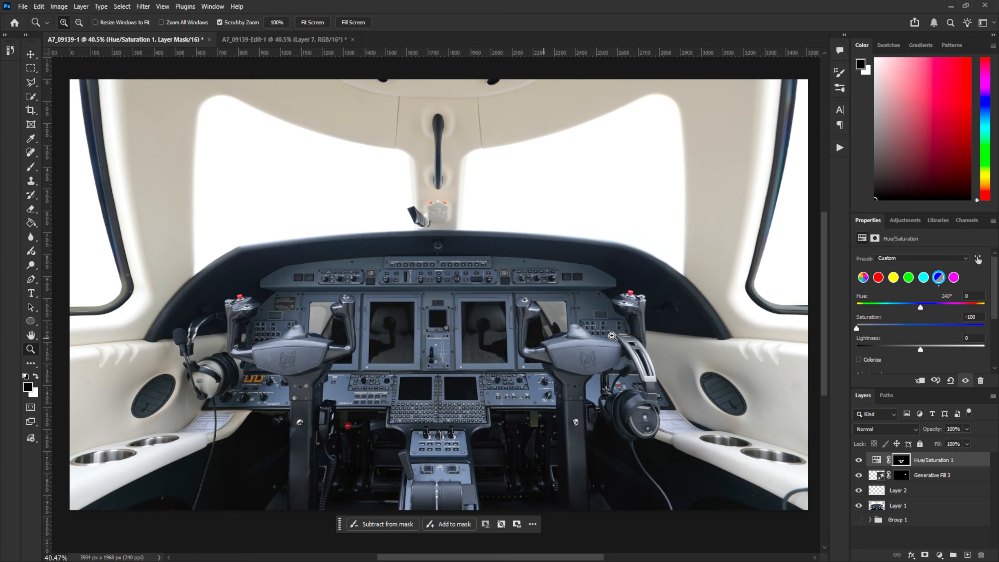
left_click(859, 460)
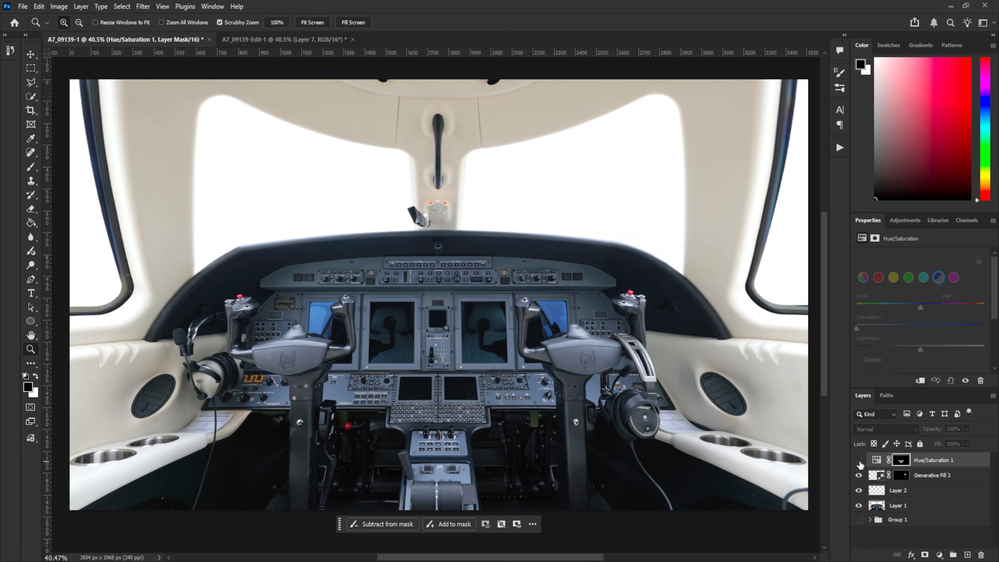
left_click(859, 460)
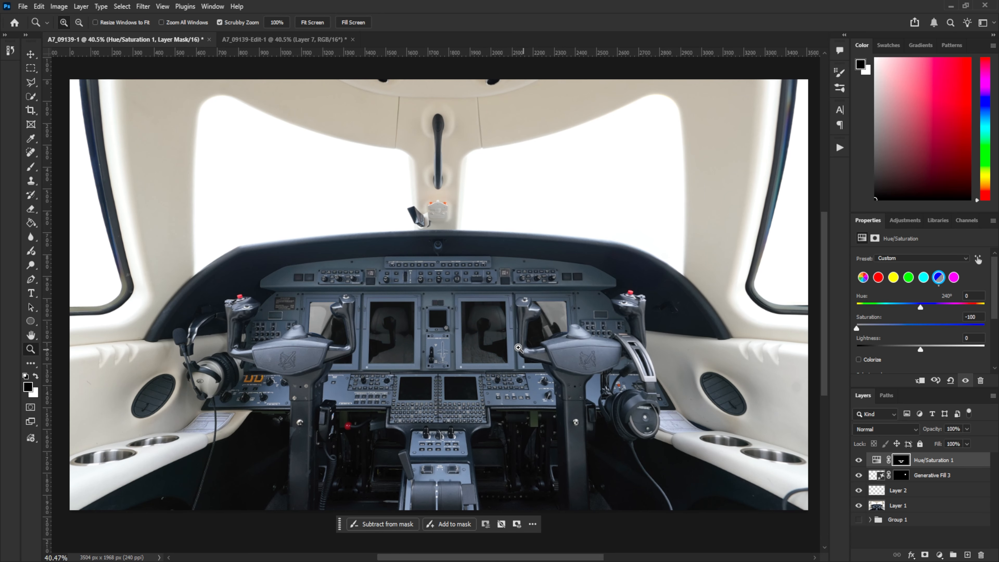
Add a new layer above the Hue/Saturation adjustment and fill it entirely with black using the Paint Bucket.
left_click_drag(407, 313, 465, 315)
left_click_drag(606, 337, 453, 319)
left_click_drag(313, 350, 540, 300)
left_click_drag(468, 307, 440, 304)
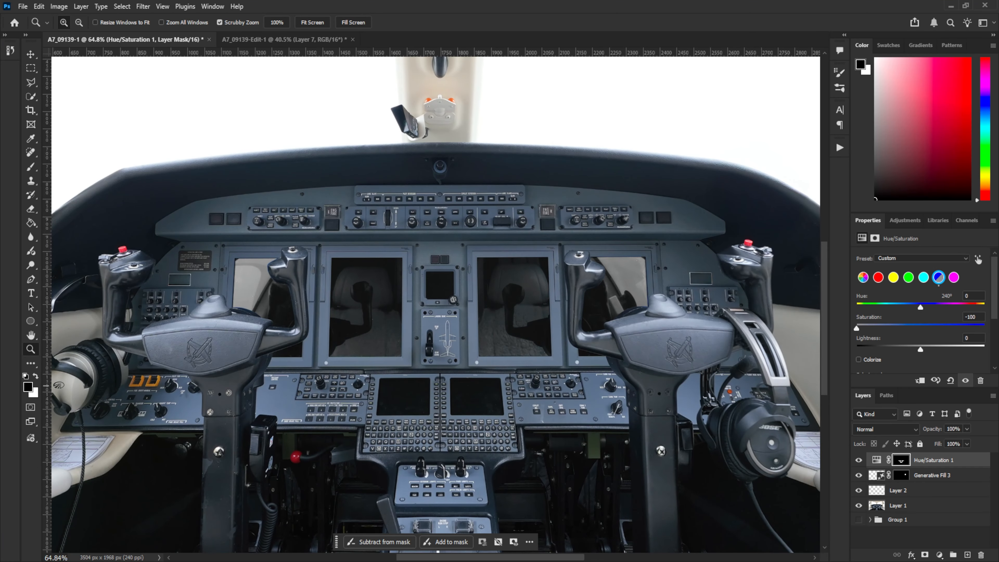
left_click(966, 555)
left_click(33, 224)
key("x")
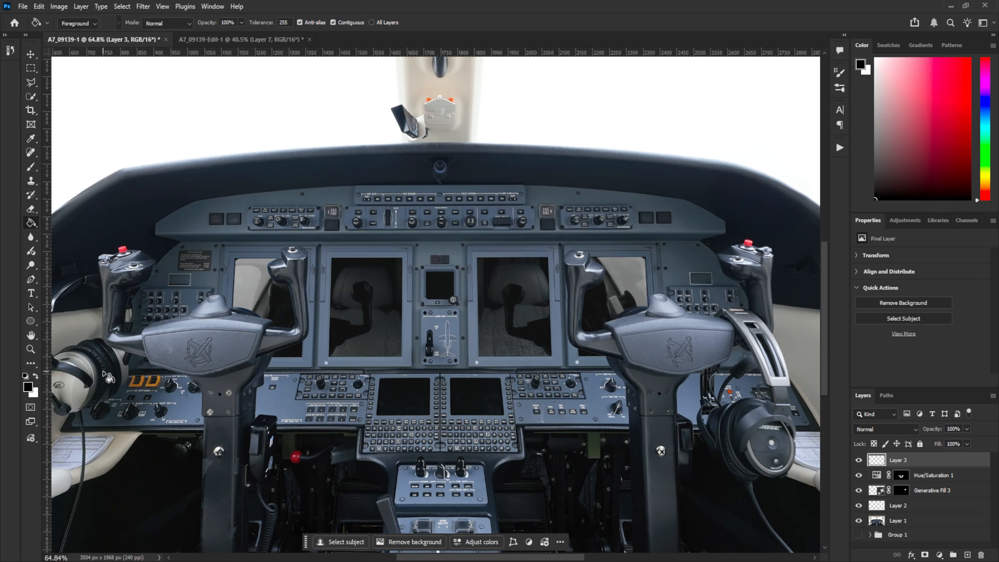
left_click(441, 312)
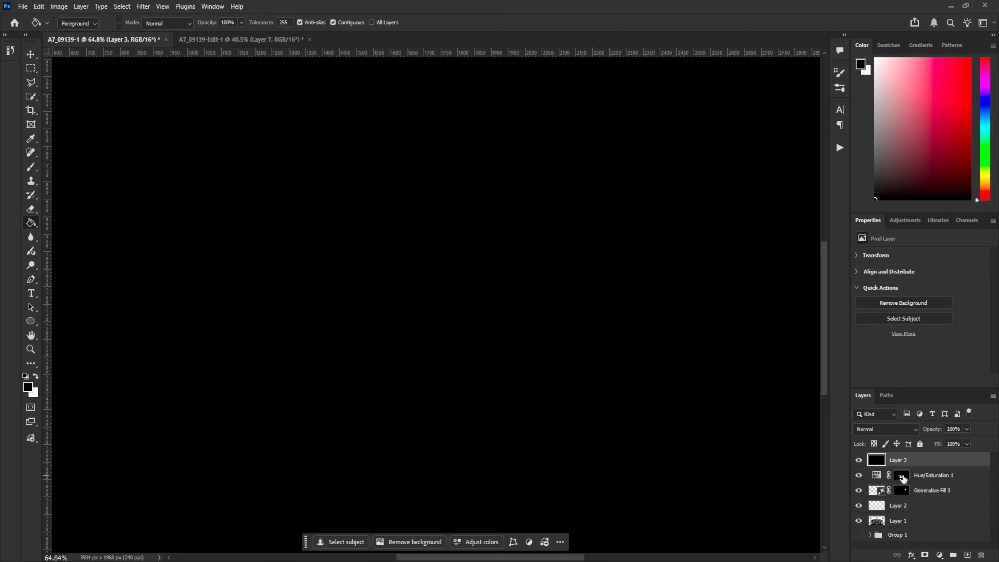
Load the Hue/Saturation mask as a selection and use it to add a layer mask to the black layer.
left_click(902, 477)
right_click(903, 478)
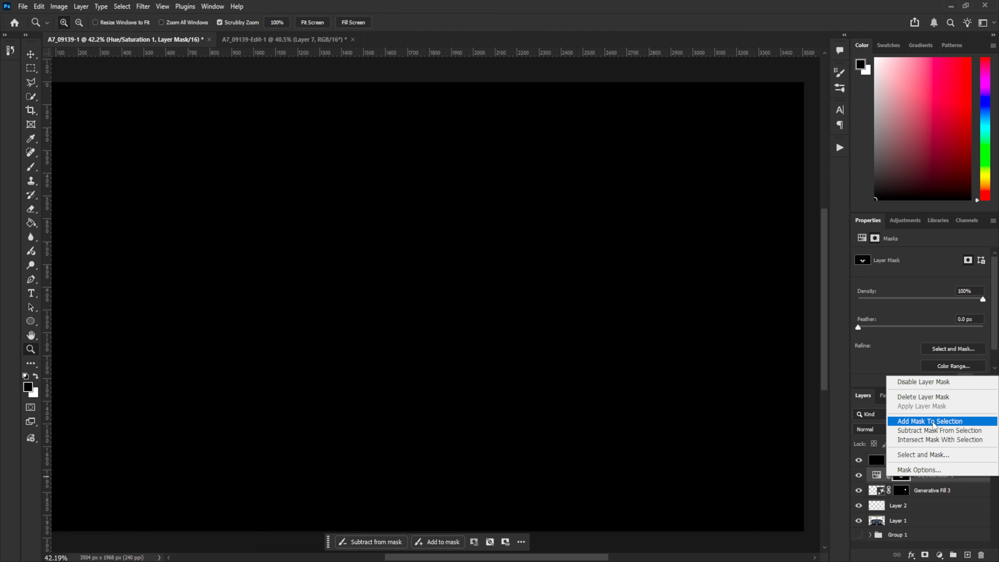
left_click(934, 422)
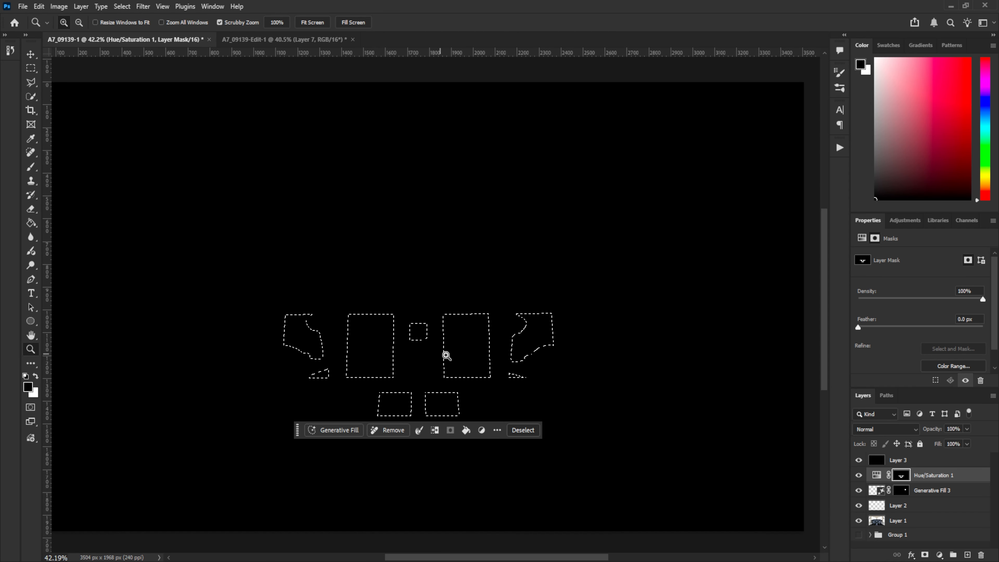
left_click(908, 464)
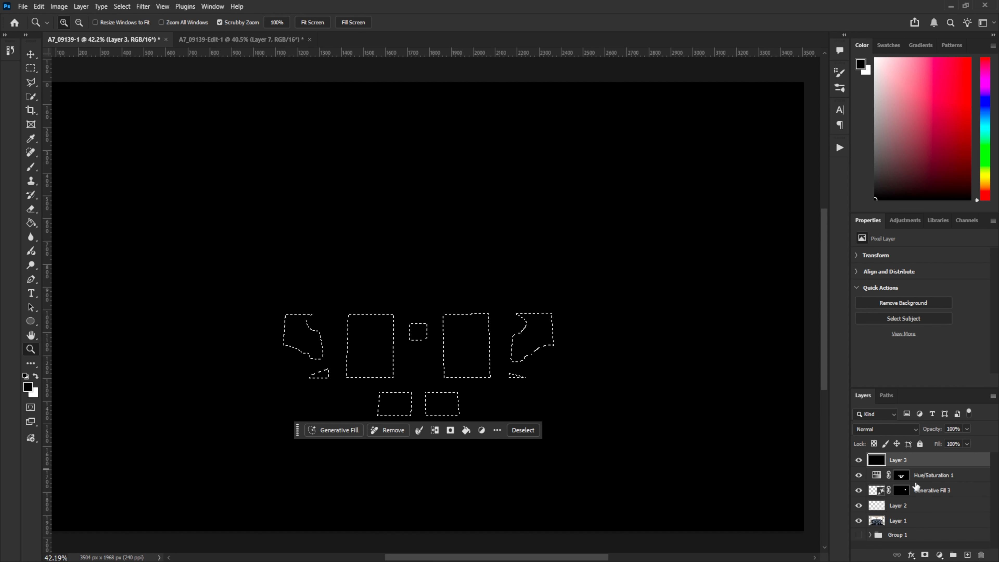
left_click(925, 553)
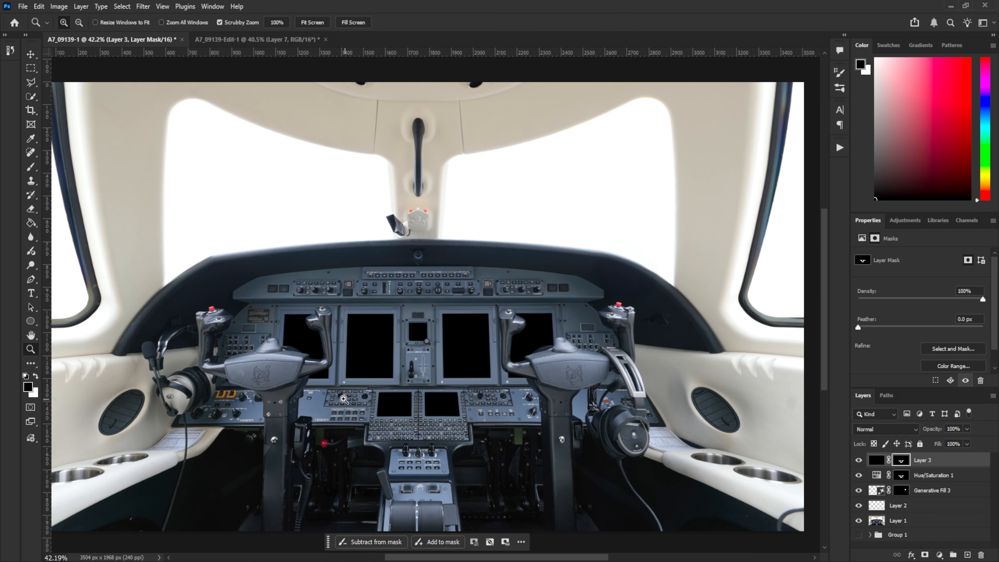
Compare the displays with the black layer hidden and shown, and reduce its opacity to 64%.
left_click(858, 459)
left_click(858, 460)
left_click(858, 459)
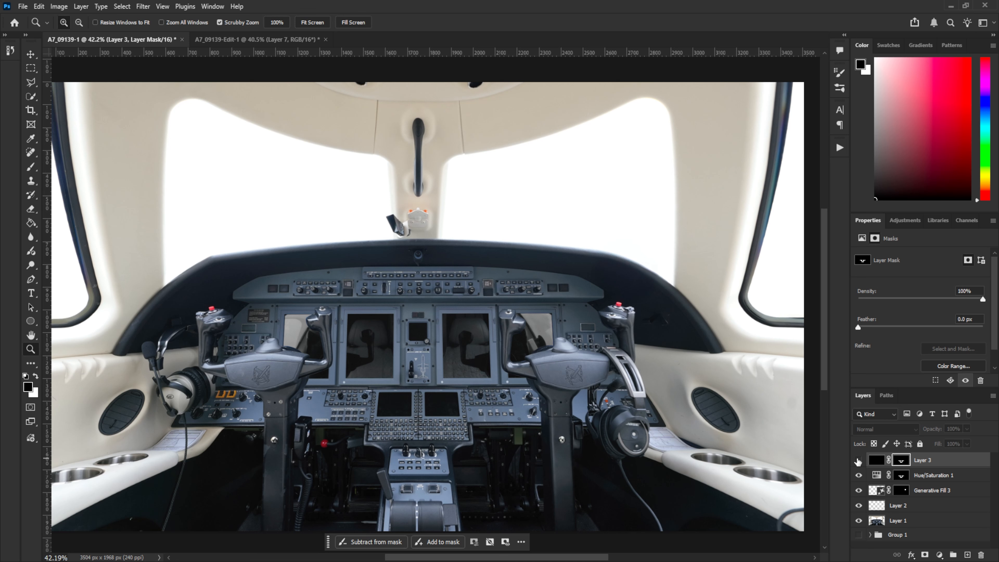
left_click(858, 460)
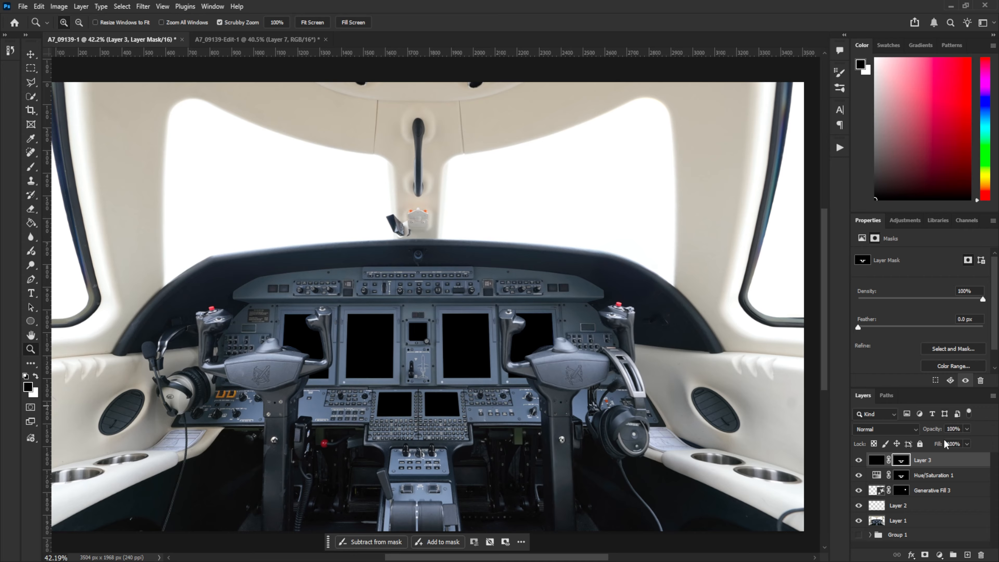
left_click_drag(935, 431, 937, 432)
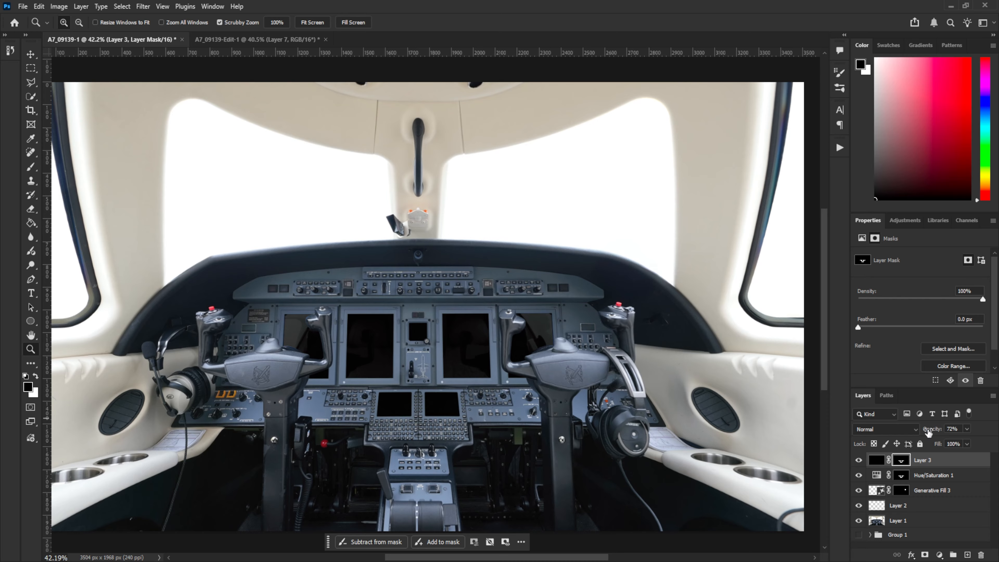
left_click_drag(931, 433, 928, 433)
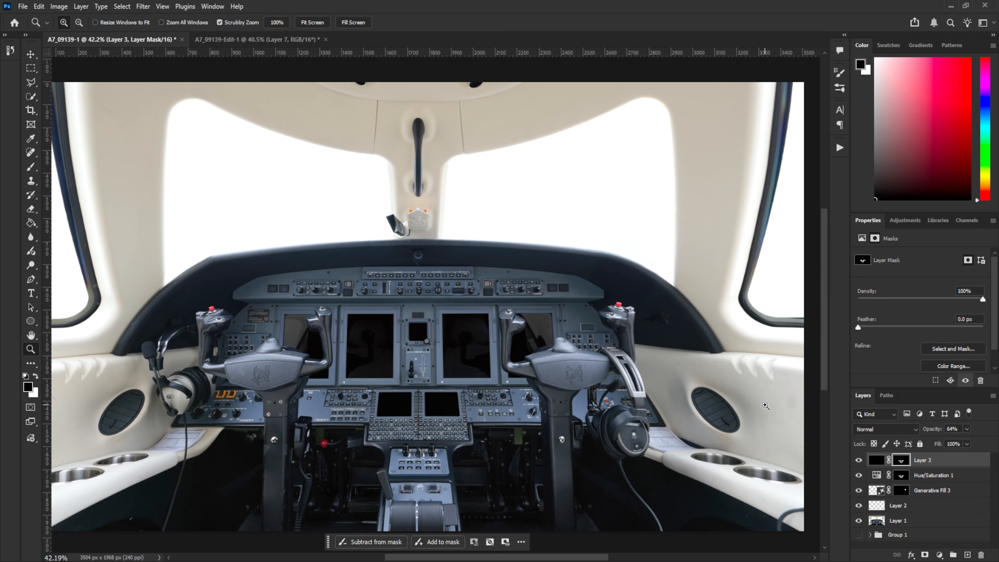
Select the blank square buttons on the glareshield panel's left side and fill them with white on the black layer's mask.
left_click_drag(447, 284, 435, 283)
mouse_move(371, 287)
left_mouse_down()
mouse_move(385, 281)
mouse_move(363, 294)
left_mouse_up()
left_click_drag(268, 301, 410, 314)
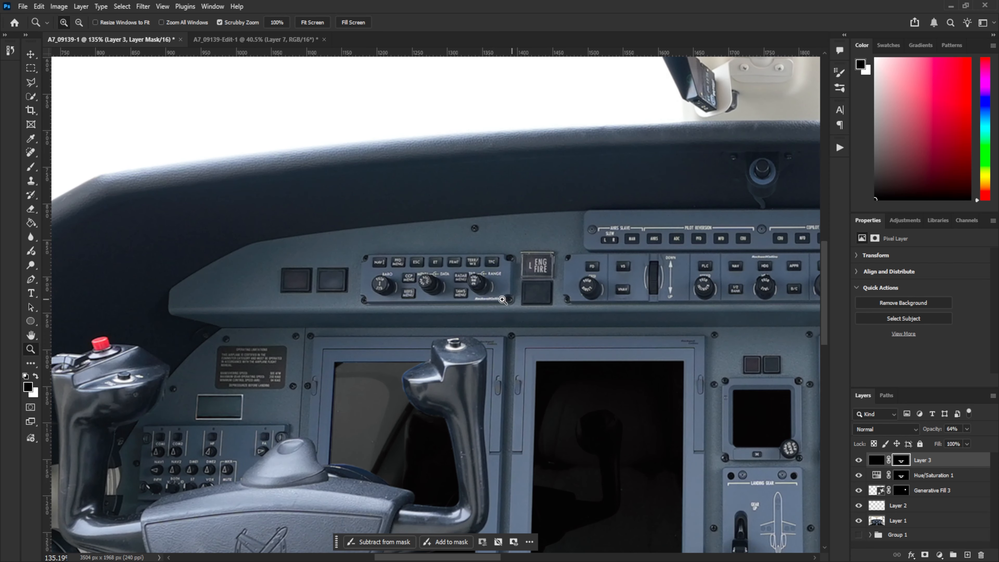
left_click_drag(544, 288, 258, 328)
left_click_drag(189, 302, 328, 314)
left_click_drag(391, 291, 460, 285)
key("w")
key("ctrl+d")
key("l")
key("ctrl+BackSpace")
key("ctrl+d")
left_click(430, 266)
key("ctrl+BackSpace")
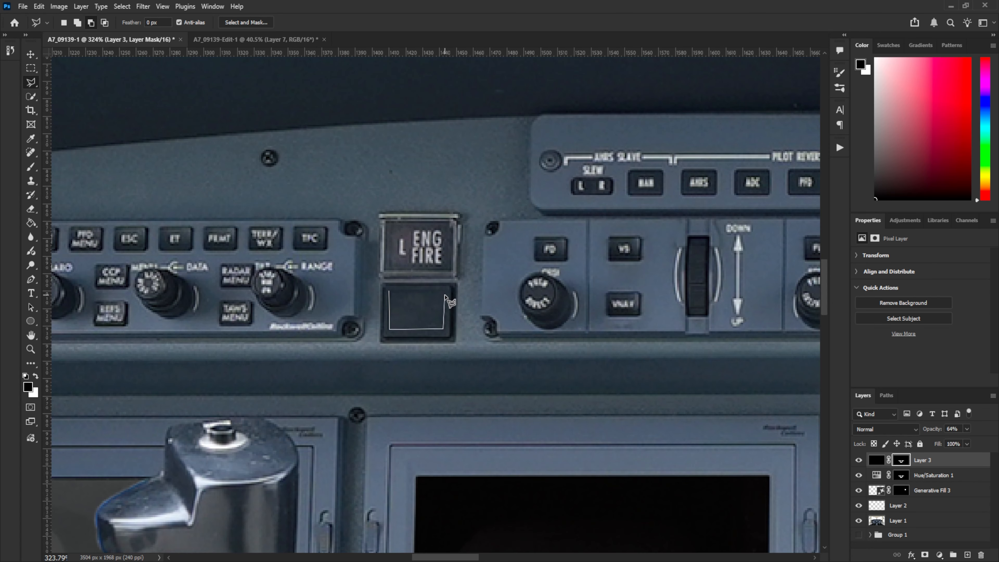
Fill the blank button below ENG FIRE and the matching buttons on the panel's right side with white on the mask.
left_click(431, 307)
left_click(433, 346)
left_click(486, 346)
key("ctrl+BackSpace")
left_click_drag(747, 310, 260, 283)
left_click(493, 284)
key("ctrl+BackSpace")
Compare the full cockpit with the black layer and the Hue/Saturation layer hidden and shown.
key("z")
mouse_move(572, 269)
left_mouse_down()
mouse_move(426, 319)
mouse_move(441, 332)
mouse_move(429, 330)
left_mouse_up()
left_click(858, 461)
left_click(858, 461)
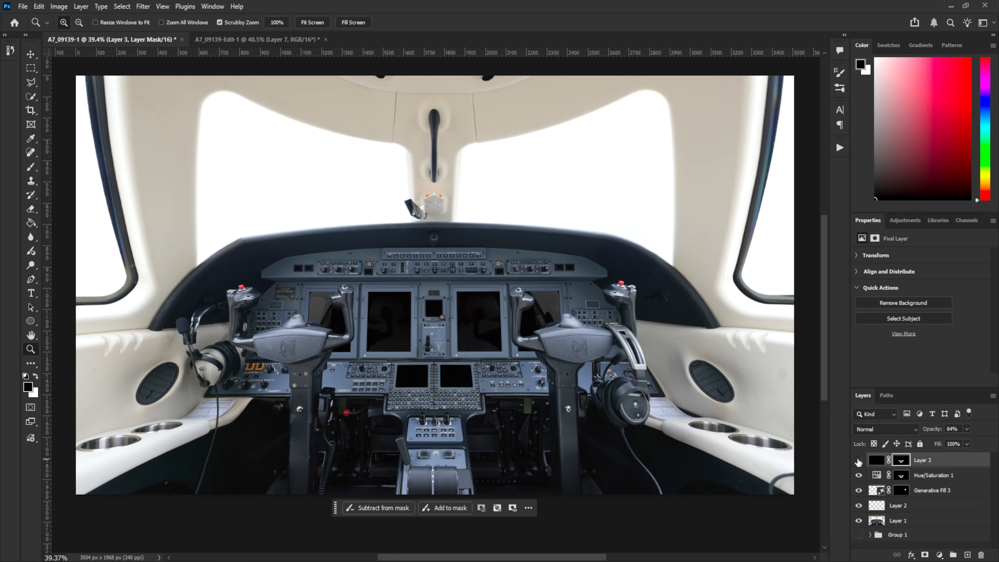
left_click_drag(858, 460, 859, 473)
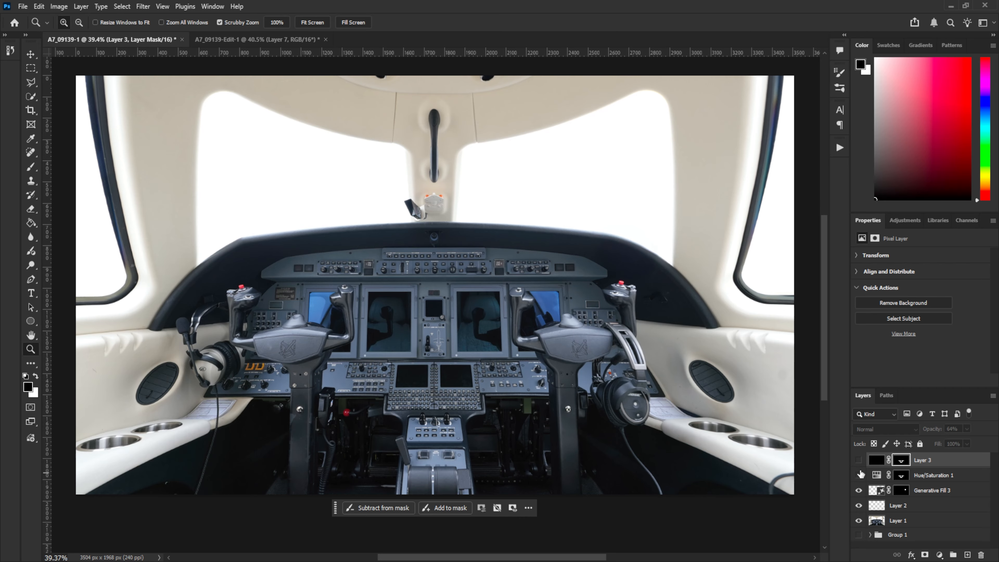
Turn the Hue/Saturation layer and the black layer back on and check the whole cockpit.
left_click_drag(859, 473, 858, 458)
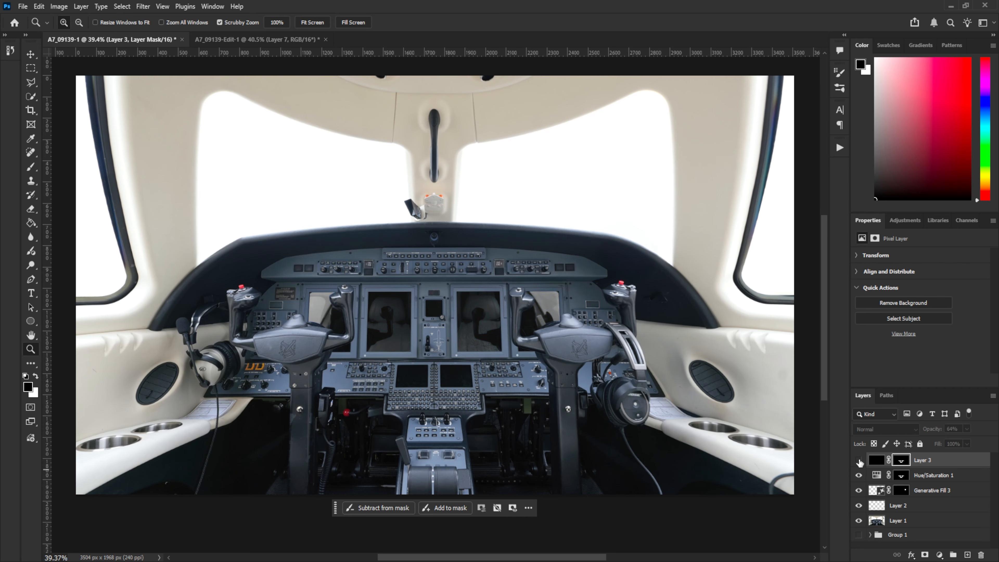
left_click(859, 477)
left_click_drag(486, 322, 478, 330)
key("ctrl+0")
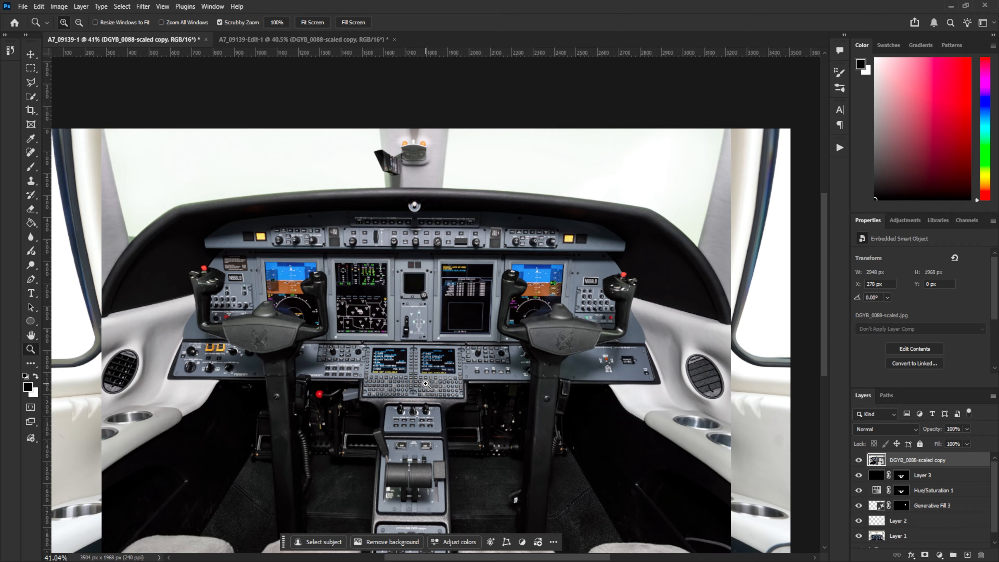
Outline the engine and map display in the reference cockpit photo, copy it to a new layer and hide the reference photo.
left_click_drag(378, 298, 399, 324)
key("l")
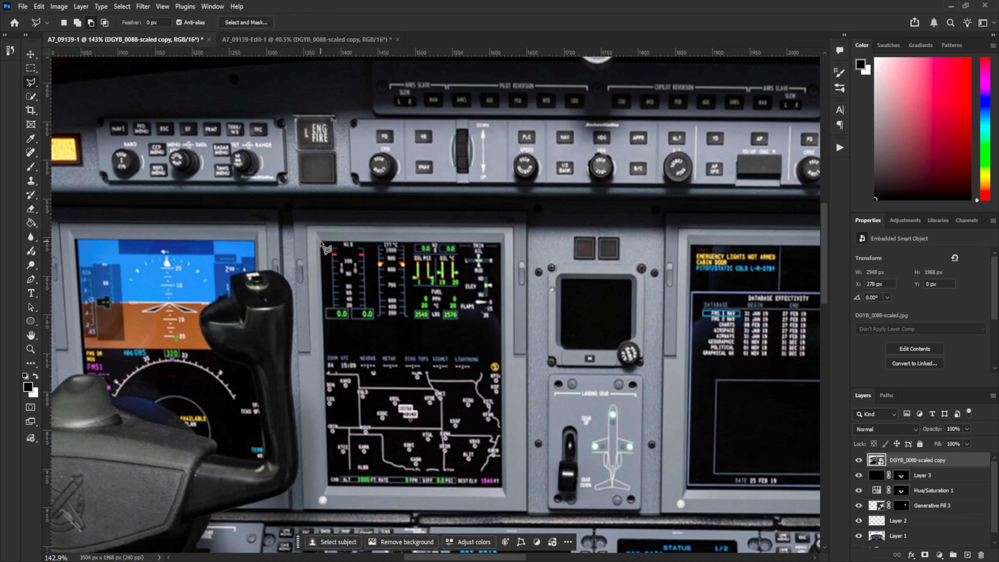
left_click(320, 241)
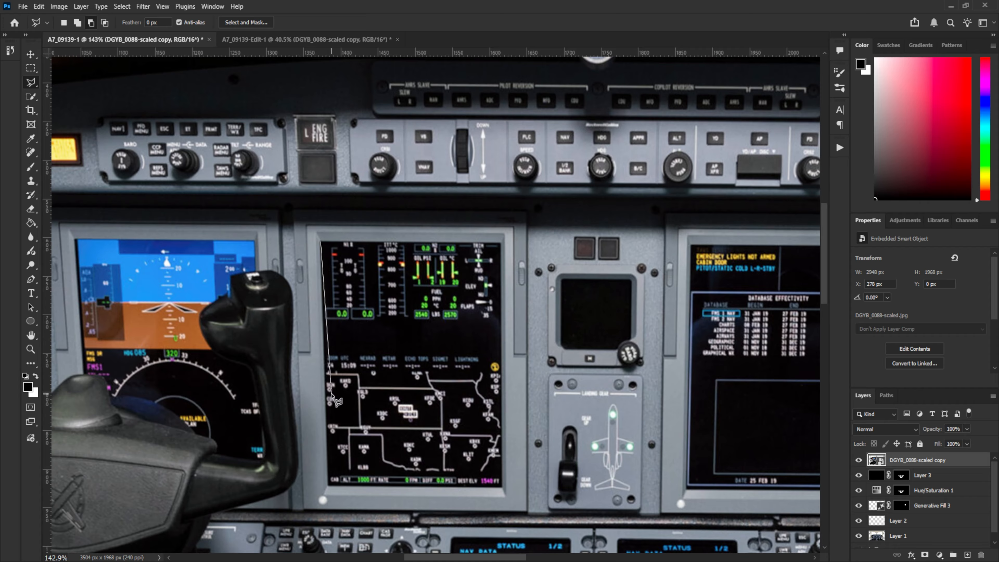
left_click(328, 486)
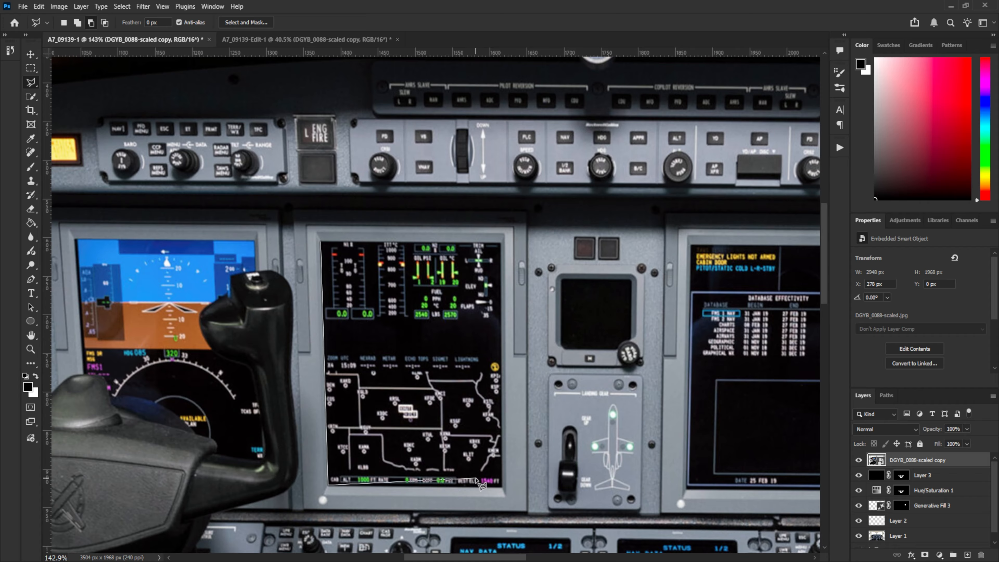
left_click(503, 487)
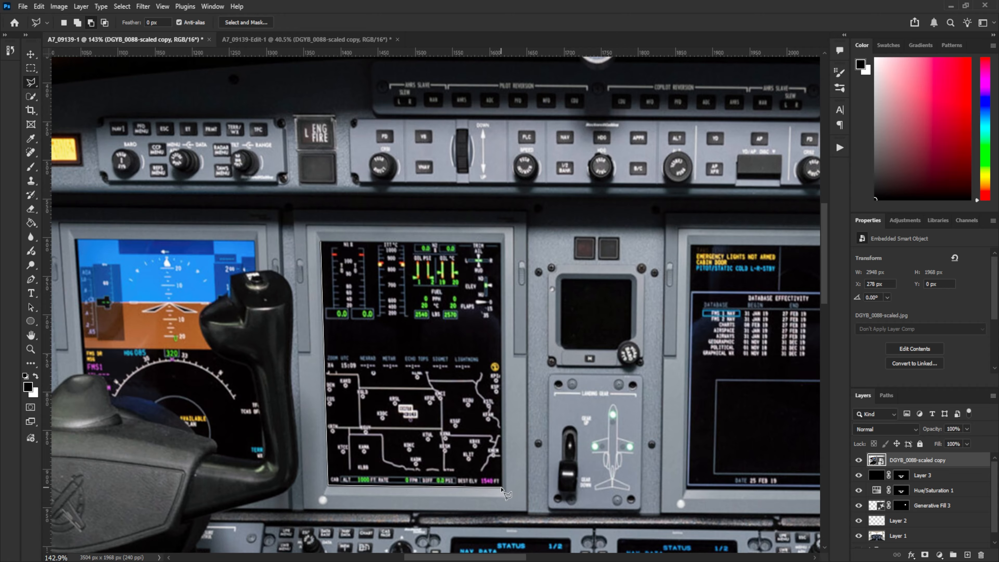
double_click(500, 244)
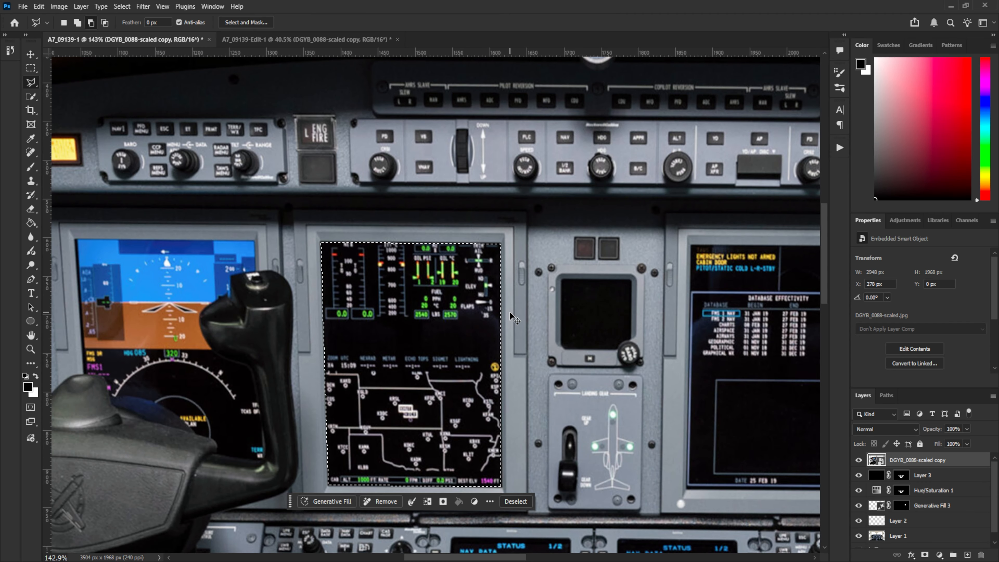
key("ctrl+j")
left_click(858, 476)
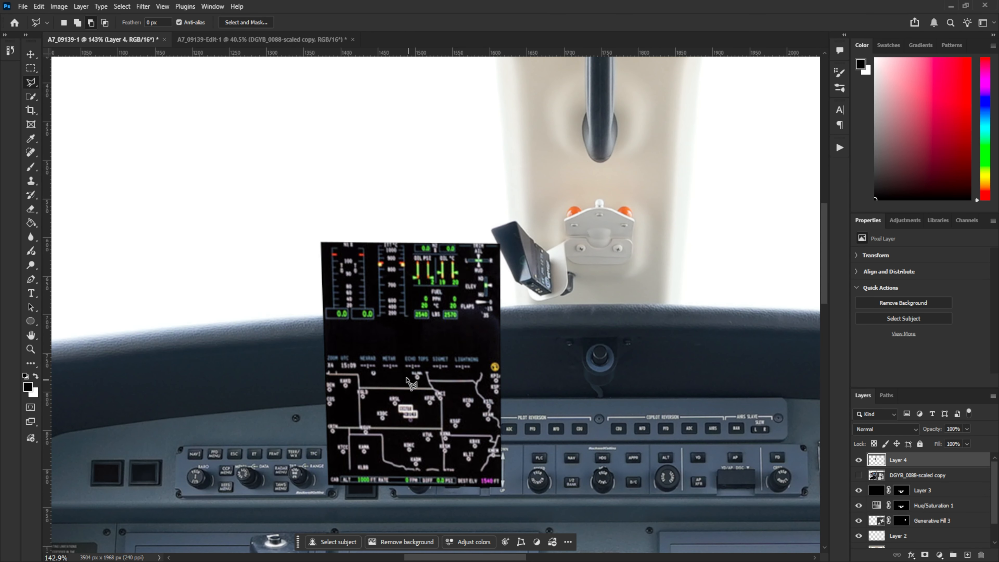
left_click(858, 475)
left_click(858, 475)
Move the copied engine and map display over the blank screen beside the left yoke.
left_click_drag(523, 391, 496, 292)
key("v")
left_click_drag(340, 214, 361, 353)
left_click_drag(582, 440, 590, 195)
left_click_drag(463, 130, 462, 285)
key("z")
left_click_drag(380, 238, 405, 254)
left_click_drag(473, 280, 354, 291)
mouse_move(483, 301)
left_mouse_down()
mouse_move(464, 312)
mouse_move(485, 317)
left_mouse_up()
left_click_drag(433, 272, 532, 294)
Free-transform the copied display to roughly match the blank screen's size and shape, lowering its layer opacity to 61% to see the screen beneath.
key("ctrl+t")
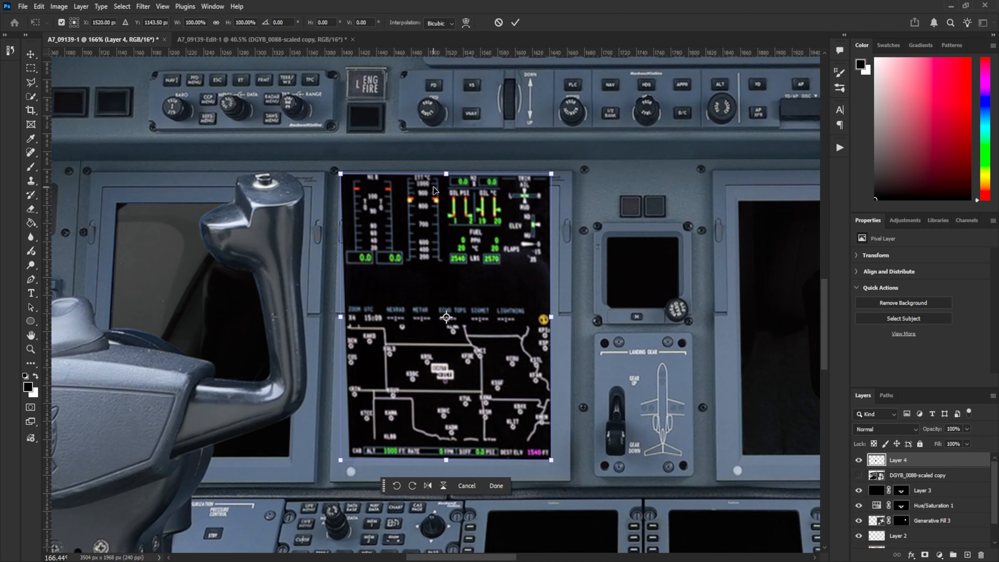
left_click_drag(341, 175, 354, 175)
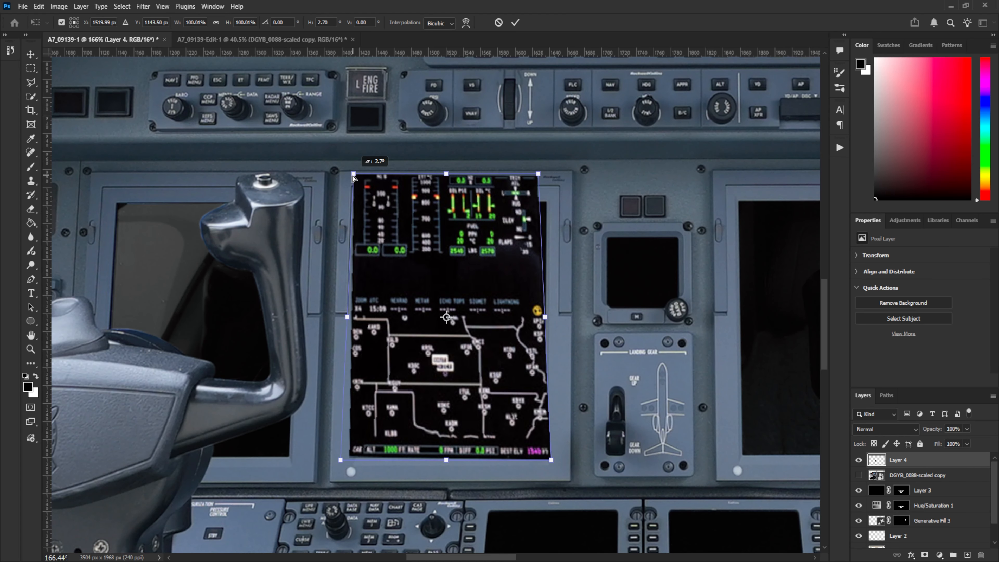
left_click_drag(430, 250, 441, 280)
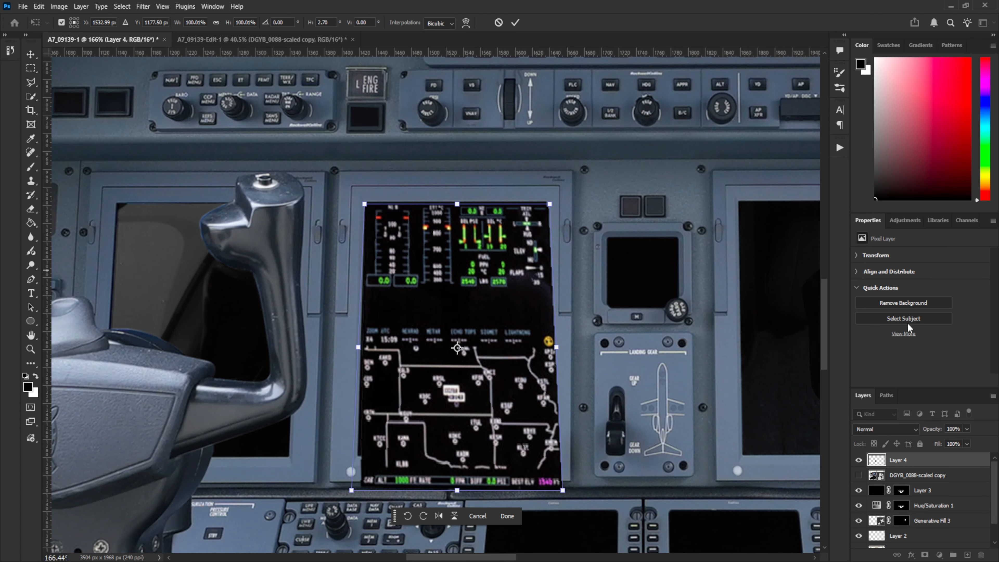
left_click_drag(940, 430, 928, 431)
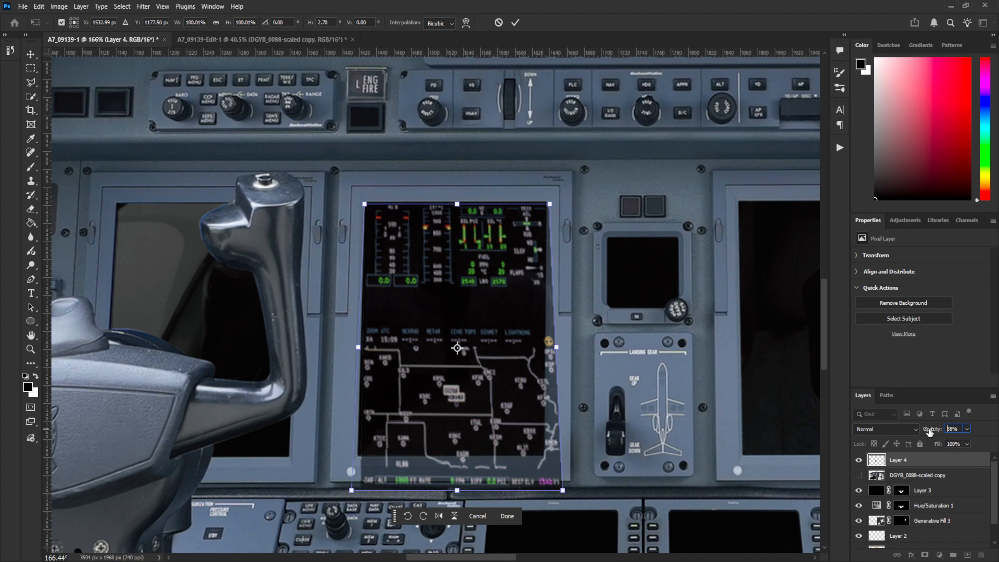
left_click_drag(562, 492, 547, 492)
left_click_drag(366, 491, 365, 470)
mouse_move(444, 411)
left_mouse_down()
mouse_move(441, 387)
mouse_move(439, 401)
left_mouse_up()
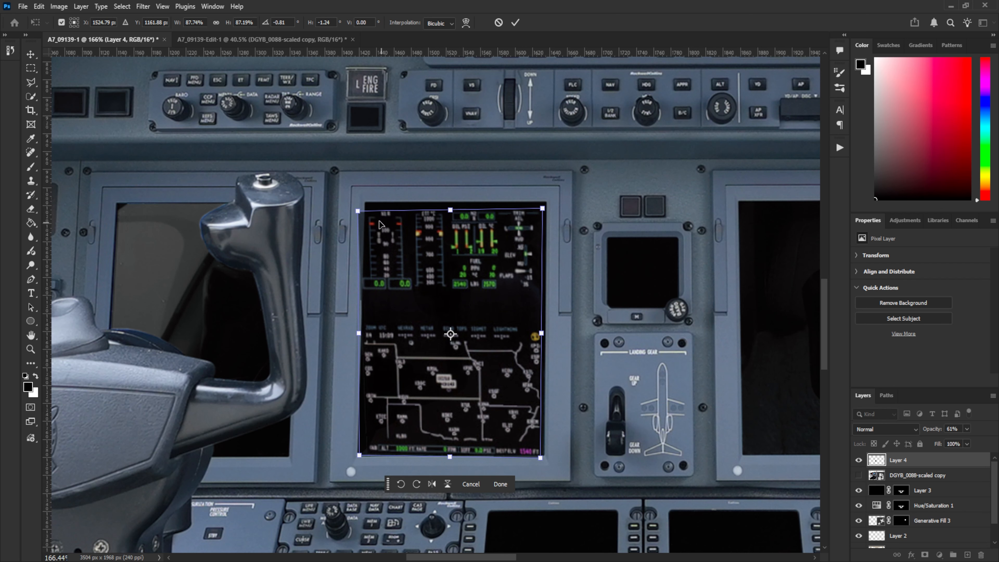
Align the copied display's corners with the edges of the blank screen and apply the transform.
left_click_drag(357, 212, 361, 205)
left_click_drag(548, 205, 549, 203)
left_click_drag(505, 233, 505, 238)
left_click_drag(546, 334, 546, 332)
left_click_drag(540, 455, 543, 453)
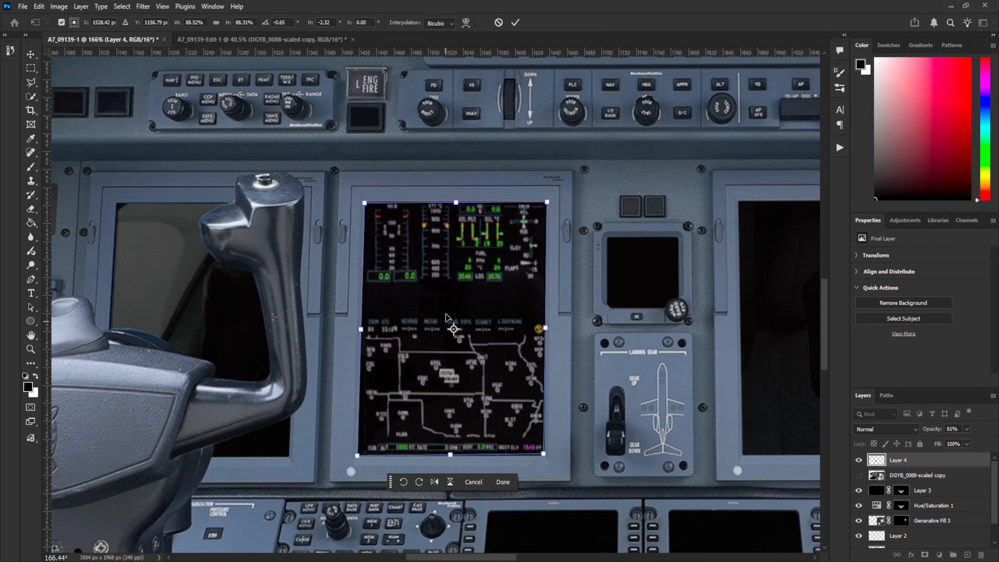
left_click(515, 22)
Restore the copied display's opacity to 100% and widen its lower edge with a Perspective transform to fit the screen.
left_click_drag(933, 431, 960, 430)
left_click_drag(533, 326, 446, 330)
left_click_drag(613, 339, 466, 335)
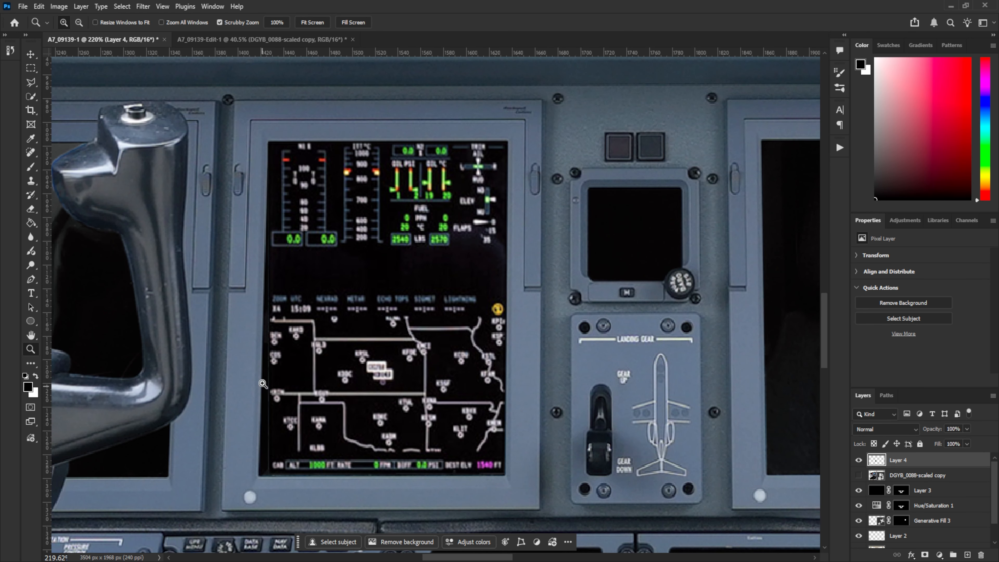
left_click(39, 6)
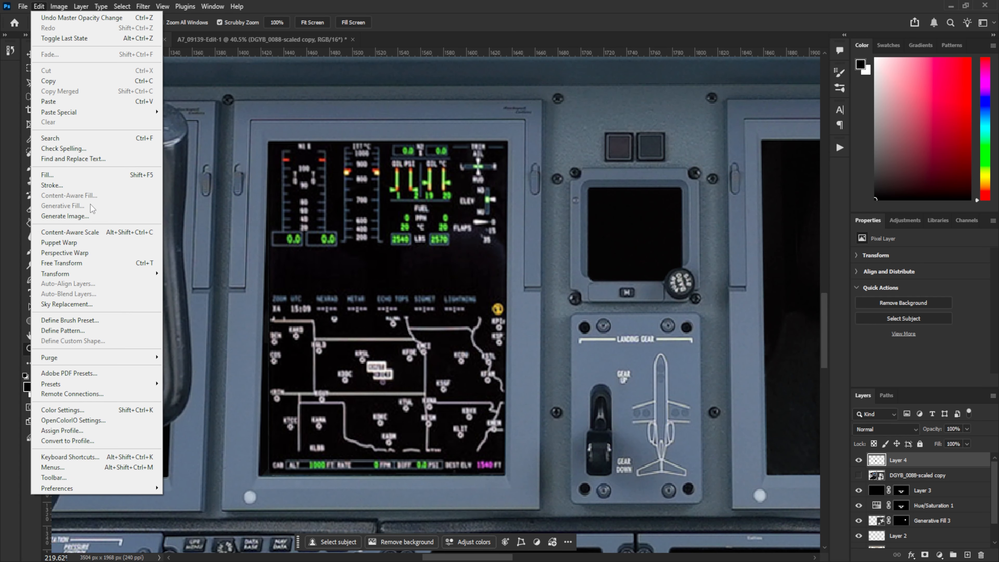
mouse_move(89, 275)
left_click(185, 331)
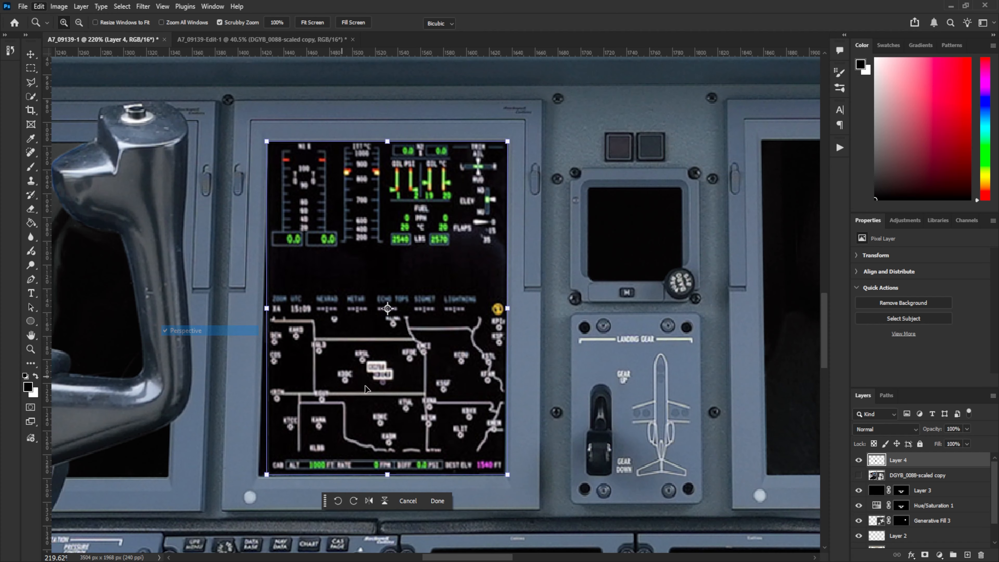
left_click_drag(267, 476, 262, 476)
left_click_drag(388, 475, 384, 471)
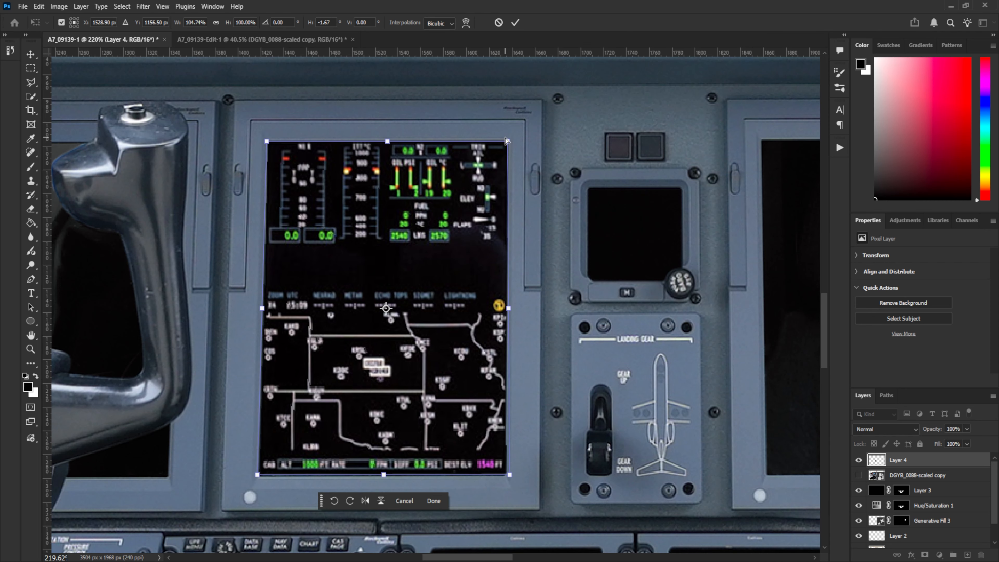
left_click(516, 22)
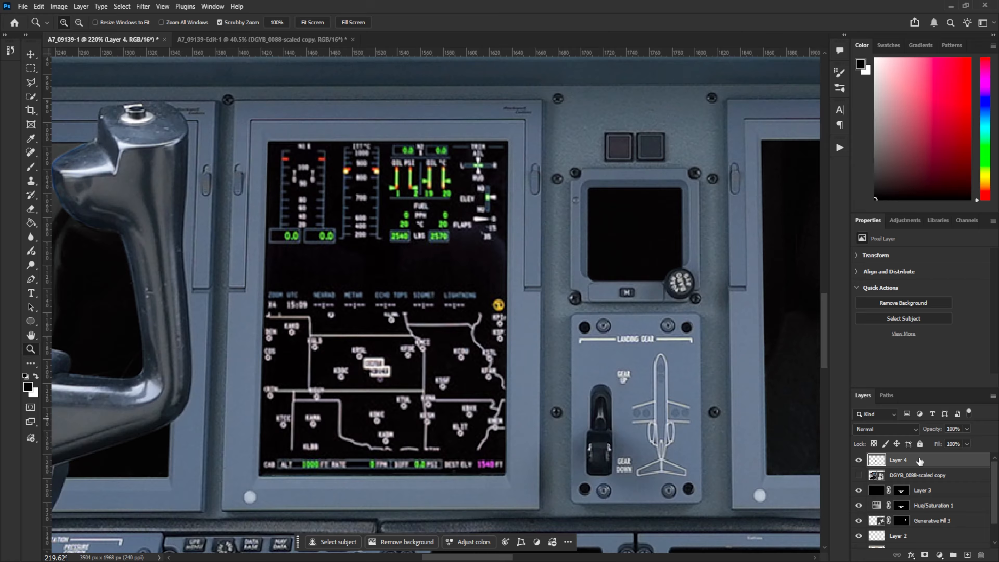
Reduce the copied display layer's opacity to 75% so it blends with the panel.
left_click(954, 428)
key("Return")
left_click_drag(455, 282, 496, 301)
left_click_drag(390, 249, 406, 281)
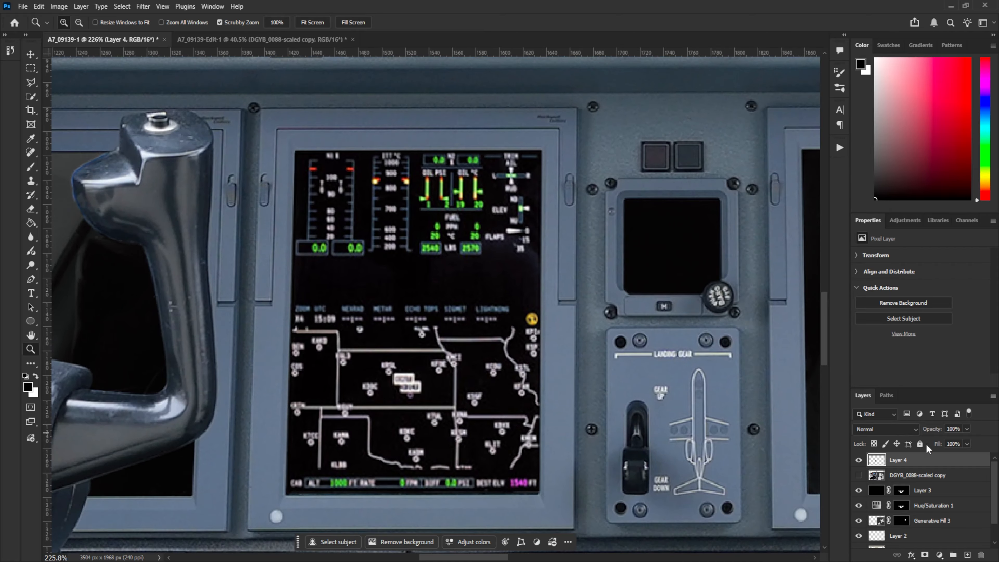
left_click_drag(935, 430, 932, 433)
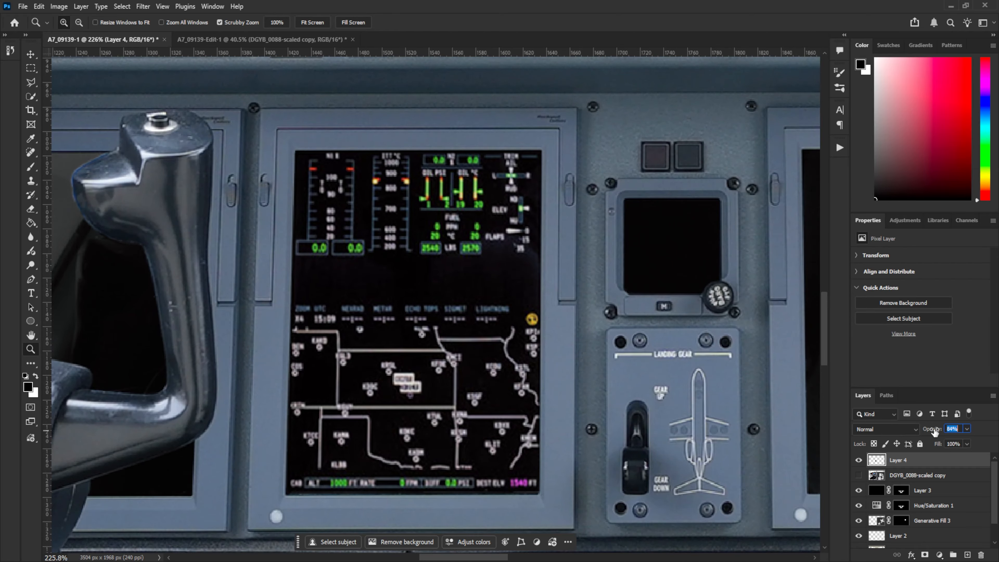
left_click_drag(938, 431, 928, 433)
left_click_drag(516, 290, 484, 314)
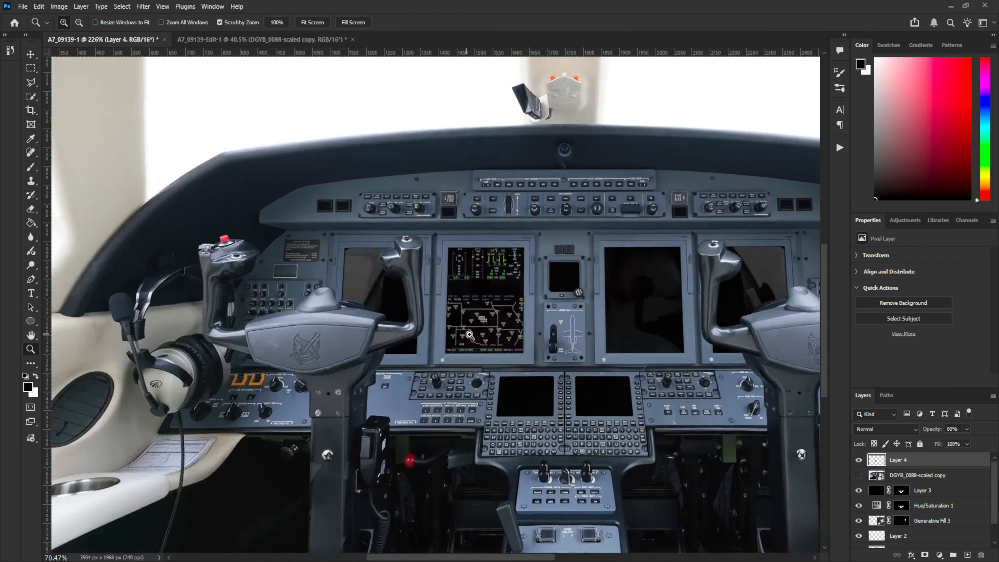
left_click_drag(930, 433, 936, 433)
Examine how the copied engine and map display blends with the instrument panel, both close up and in the full cockpit.
left_click_drag(542, 314, 510, 321)
left_click_drag(599, 332, 547, 333)
left_click_drag(422, 310, 477, 308)
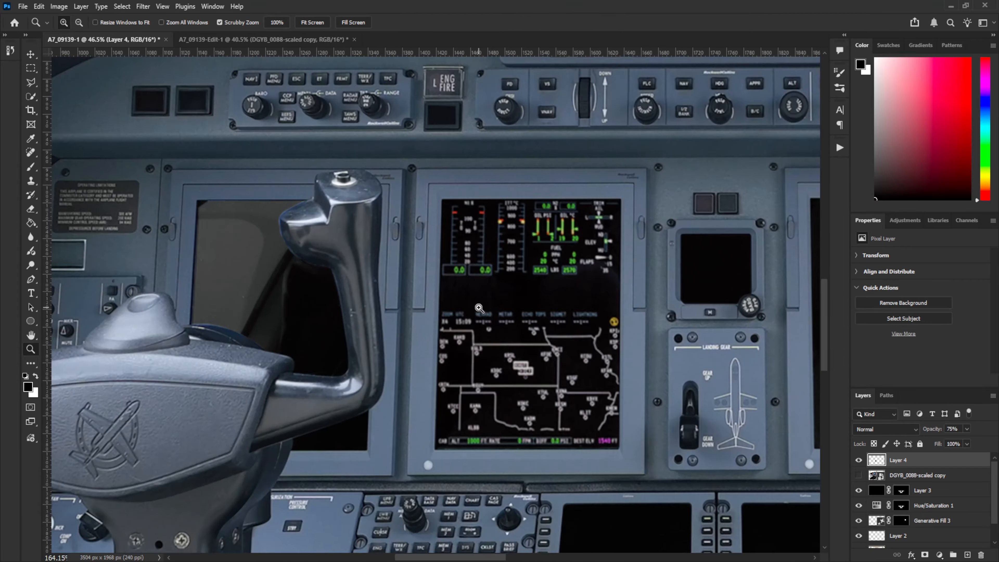
left_click_drag(558, 281, 475, 306)
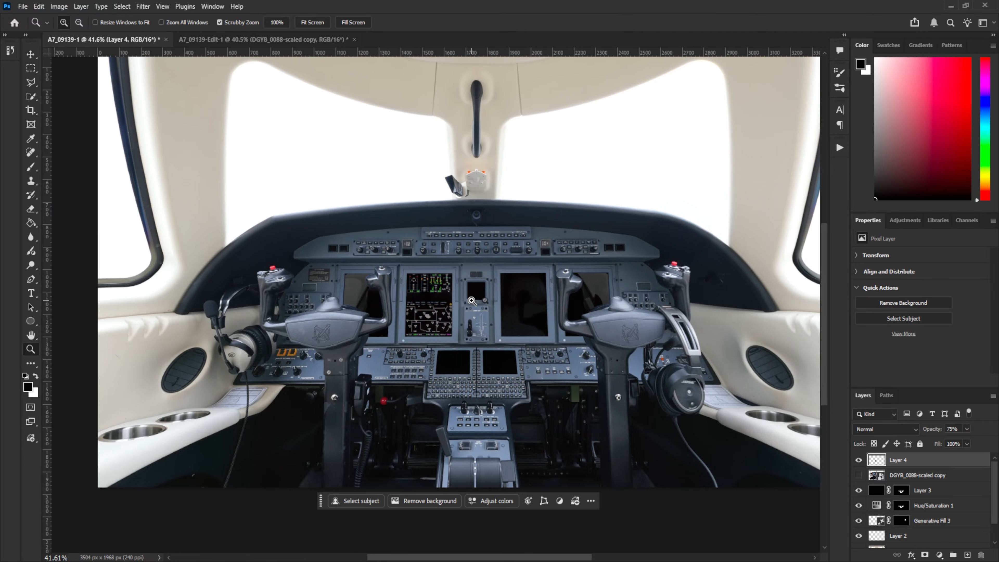
left_click_drag(422, 381, 547, 348)
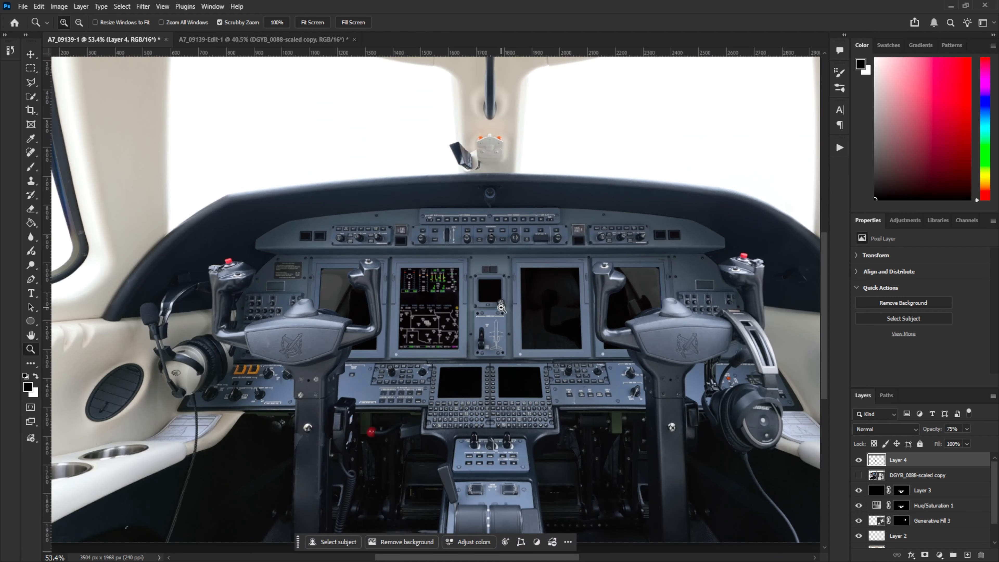
left_click_drag(501, 309, 545, 311)
left_click_drag(538, 367, 443, 368)
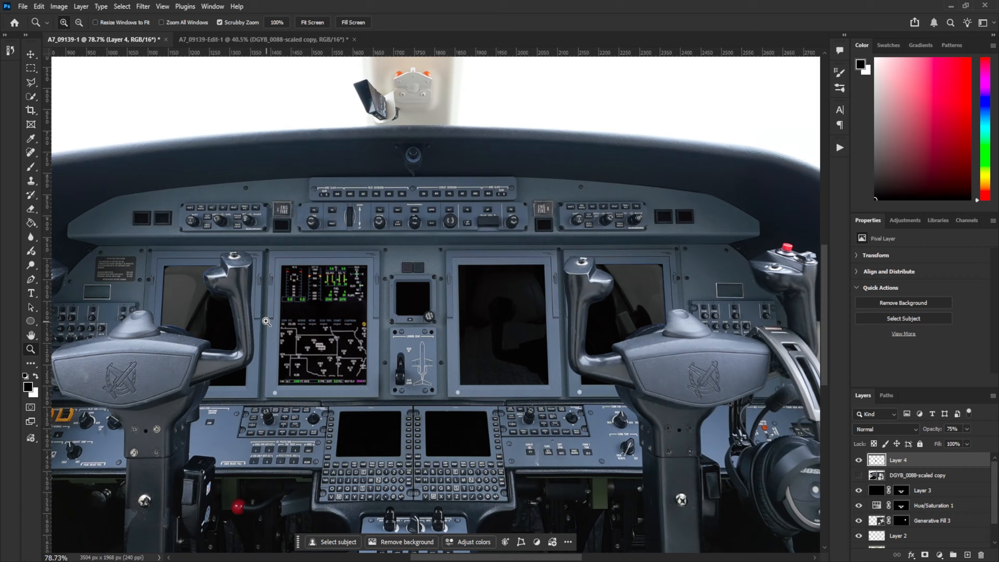
left_click_drag(613, 342, 649, 347)
left_click_drag(562, 320, 293, 399)
left_click_drag(362, 380, 445, 327)
left_click_drag(527, 310, 531, 309)
left_click_drag(439, 310, 384, 340)
left_click_drag(386, 341, 500, 334)
left_click_drag(351, 349, 353, 350)
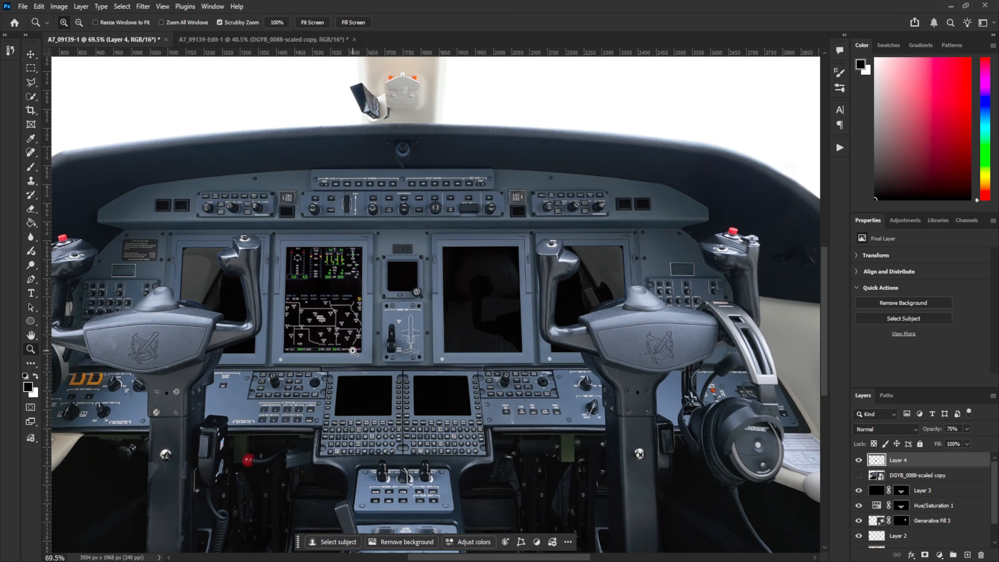
Stretch the lower edge of the copied database display toward the bottom of the blank screen beside the right yoke.
left_click_drag(593, 293, 622, 294)
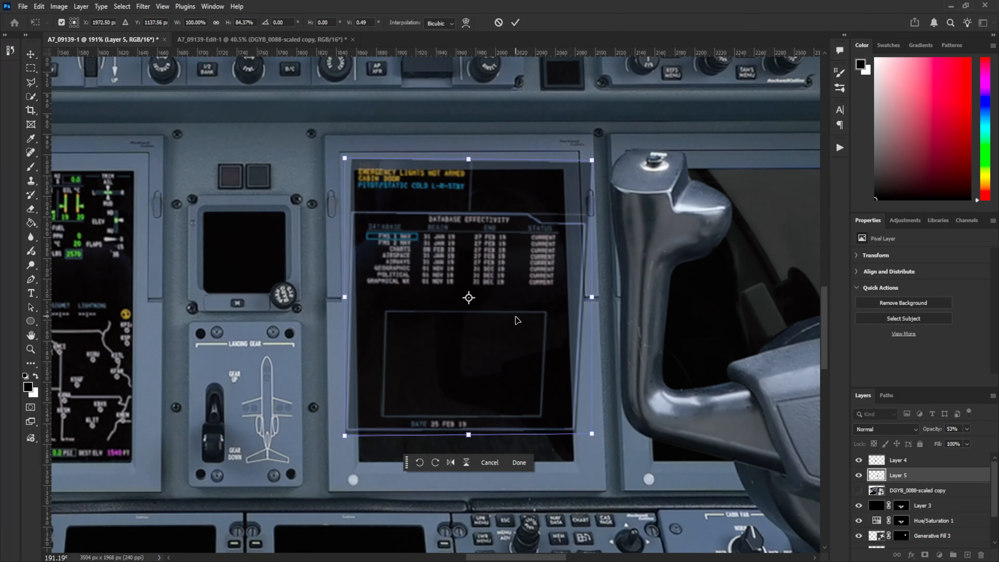
left_click_drag(469, 447, 476, 463)
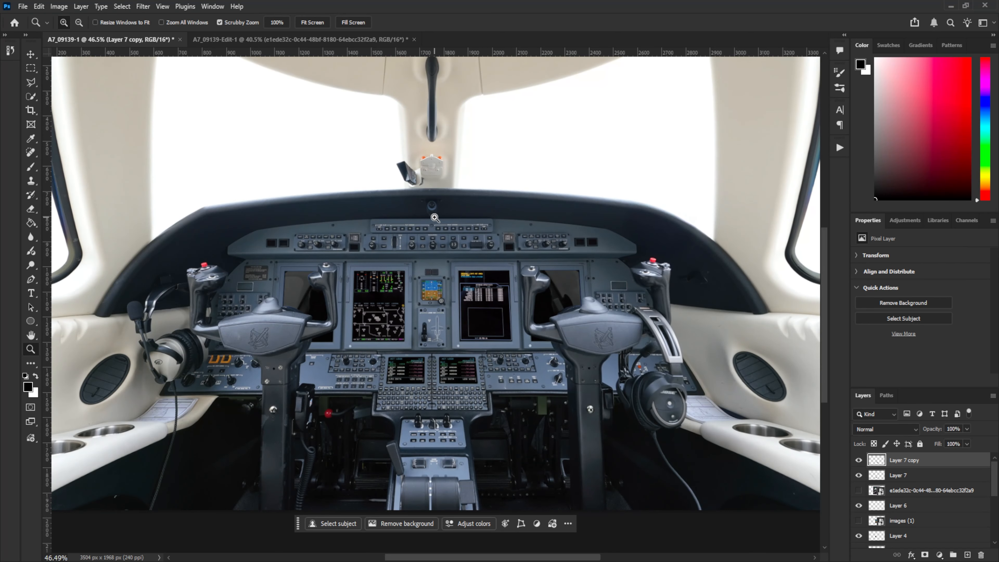
Outline the attitude display behind the right yoke in the reference photo, copy it to a new layer and hide the reference photo.
left_click_drag(437, 229, 479, 308)
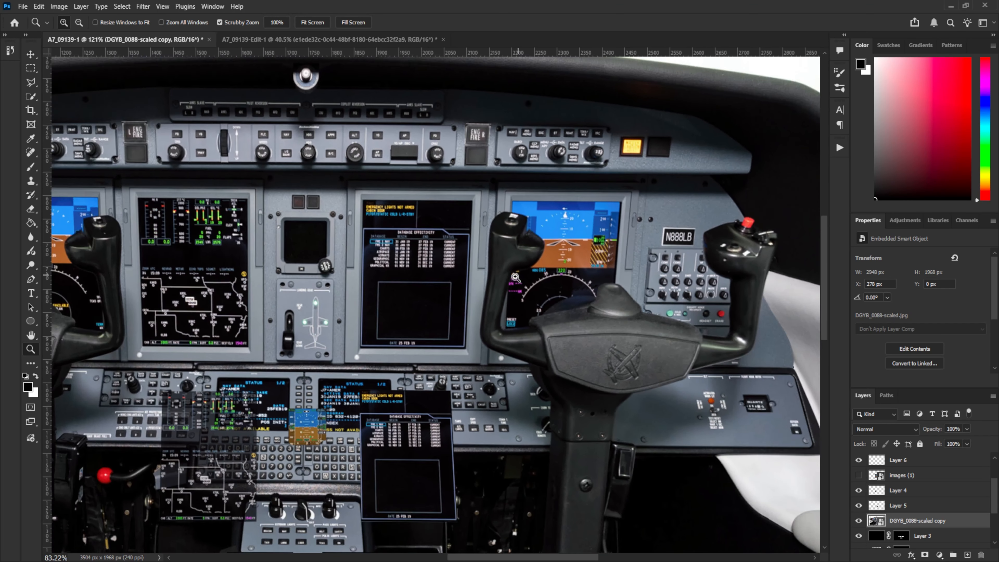
mouse_move(515, 277)
left_mouse_down()
mouse_move(487, 255)
mouse_move(540, 279)
mouse_move(520, 283)
left_mouse_up()
key("l")
scroll(399, 183, "up", 2)
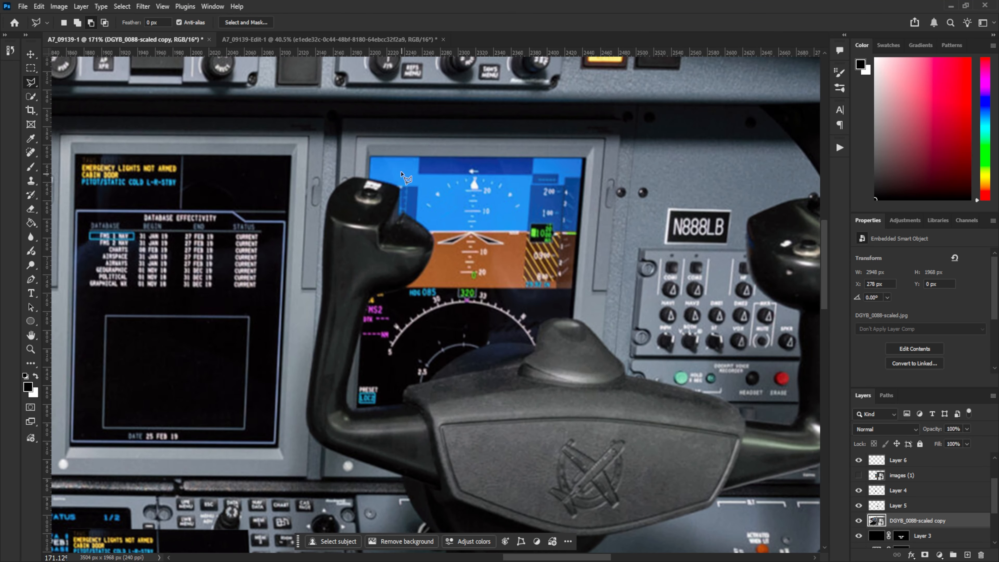
left_click(371, 157)
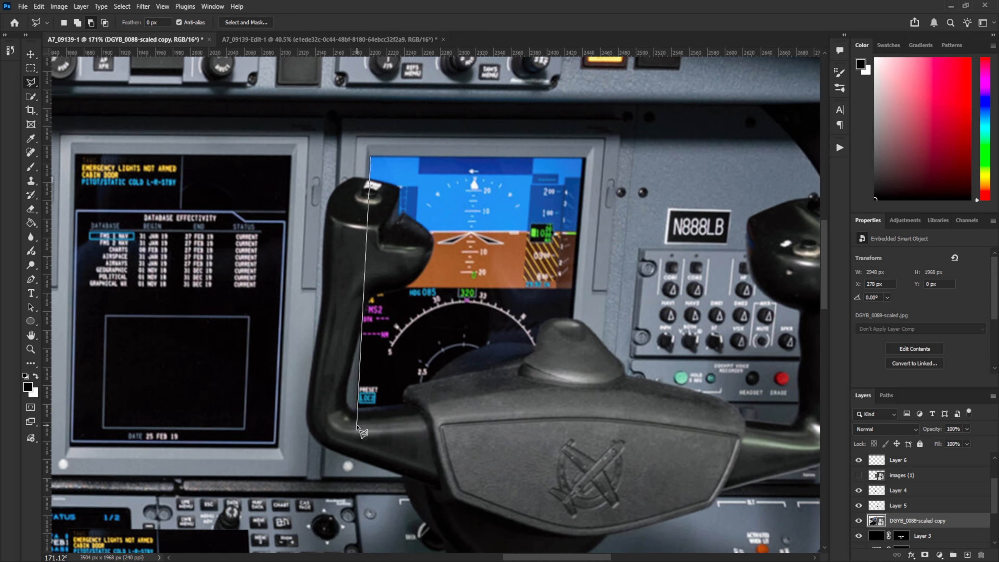
left_click(355, 429)
left_click(563, 434)
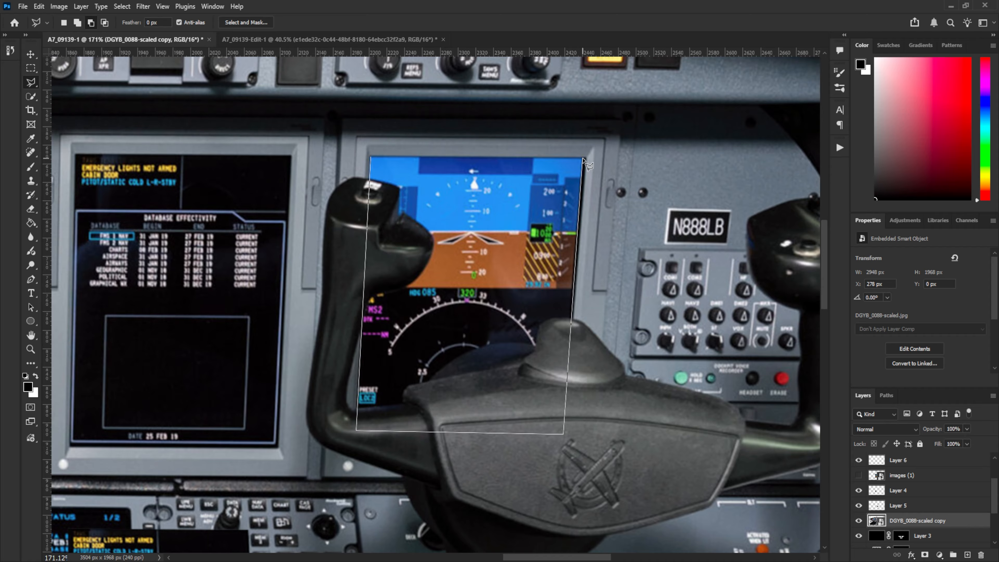
double_click(584, 160)
key("ctrl+j")
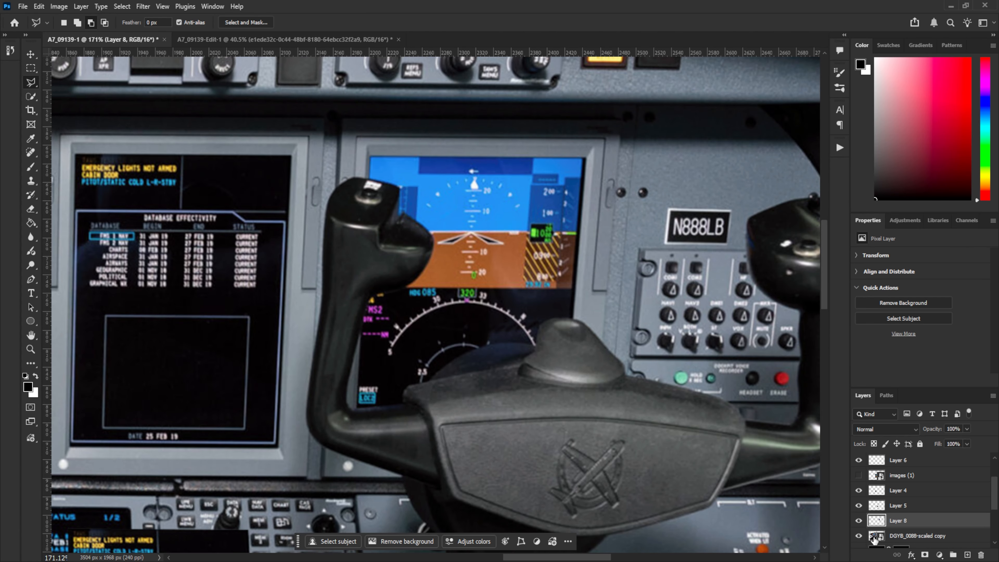
left_click(858, 536)
key("z")
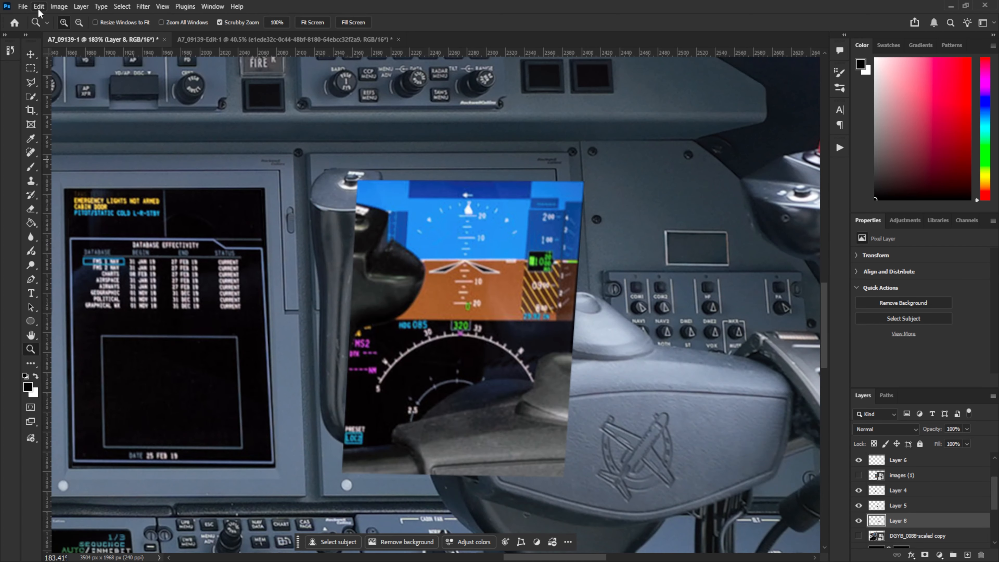
Begin transforming the copied attitude display and lower its layer opacity to 52% so the right yoke shows through.
left_click(37, 7)
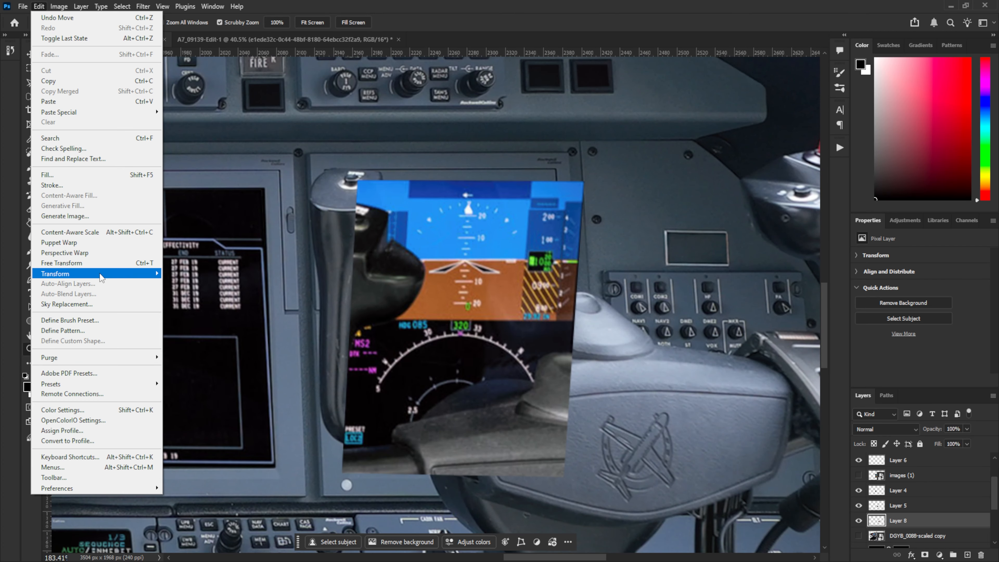
mouse_move(102, 273)
left_click(212, 334)
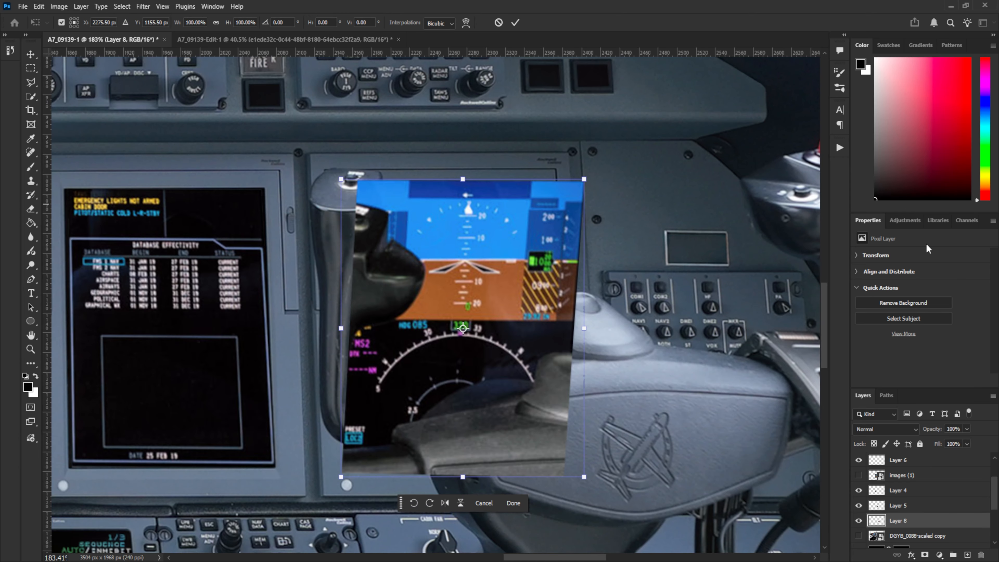
mouse_move(936, 429)
left_mouse_down()
mouse_move(920, 436)
mouse_move(930, 437)
left_mouse_up()
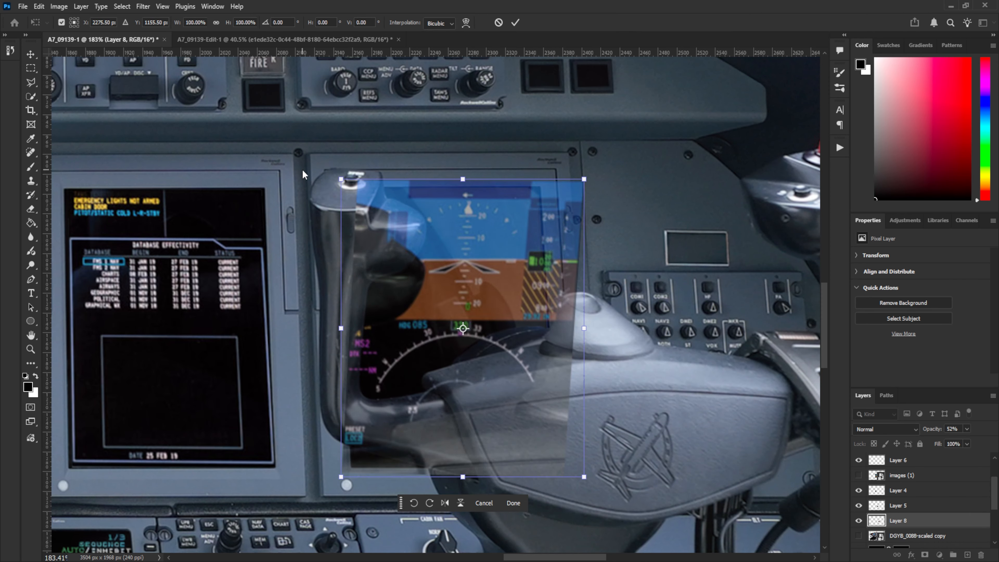
Reshape the copied attitude display until its corners and edges match the blank screen behind the right yoke.
left_click_drag(340, 179, 341, 191)
left_click_drag(583, 180, 550, 180)
left_click_drag(376, 190, 376, 185)
mouse_move(430, 206)
left_mouse_down()
mouse_move(411, 227)
mouse_move(419, 220)
left_mouse_up()
mouse_move(572, 481)
left_mouse_down()
mouse_move(550, 480)
mouse_move(579, 475)
left_mouse_up()
left_click_drag(349, 473, 363, 473)
left_click_drag(497, 386, 483, 385)
left_click_drag(351, 184, 337, 183)
left_click_drag(570, 473, 572, 473)
left_click_drag(445, 423, 447, 424)
left_click_drag(463, 473, 467, 473)
left_click_drag(354, 472, 352, 471)
left_click_drag(463, 472, 463, 474)
key("Return")
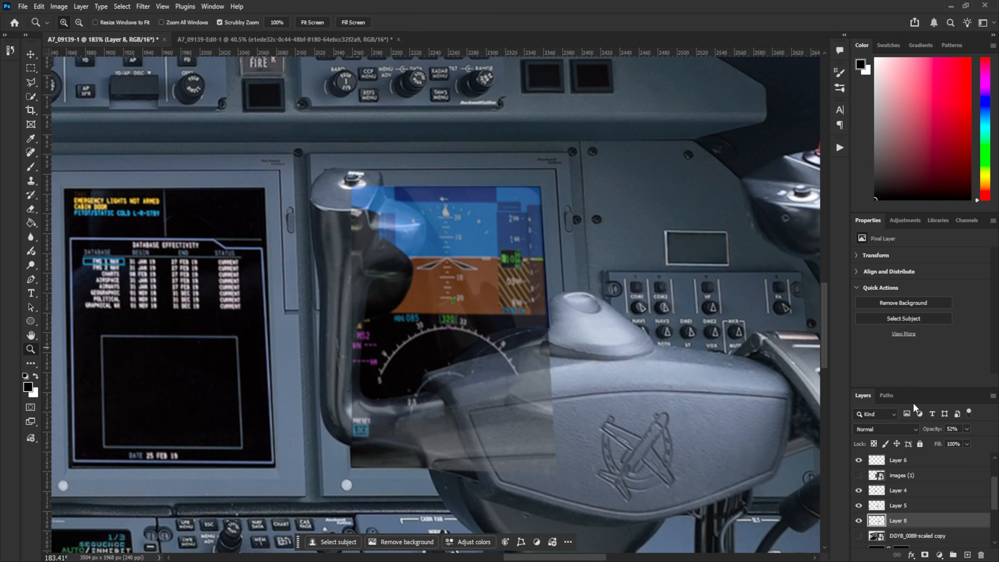
Set the attitude display layer's opacity to 48% and add a layer mask for brushing around the right yoke.
key("0")
left_click_drag(451, 236, 456, 288)
left_click_drag(937, 431, 928, 432)
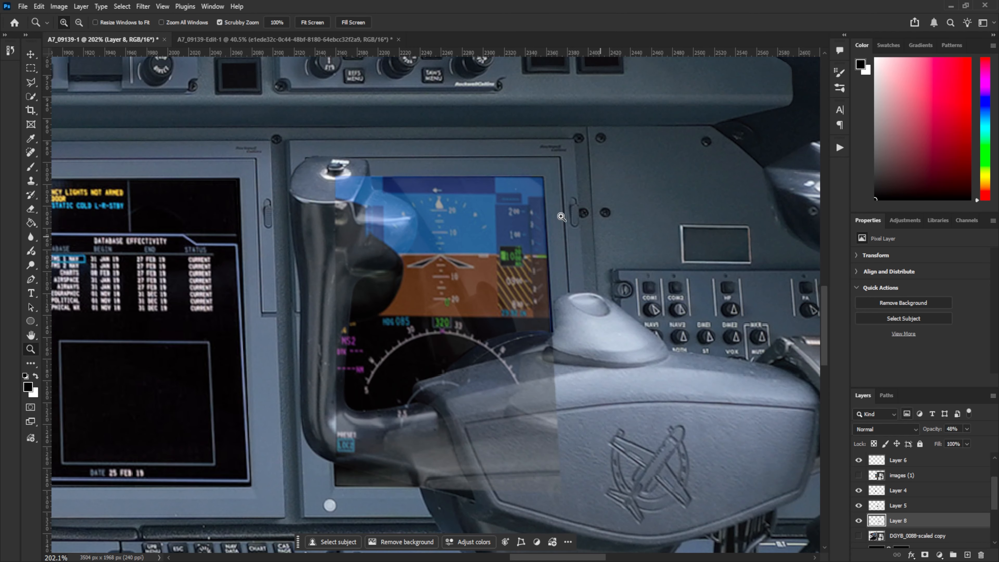
left_click_drag(373, 169, 393, 203)
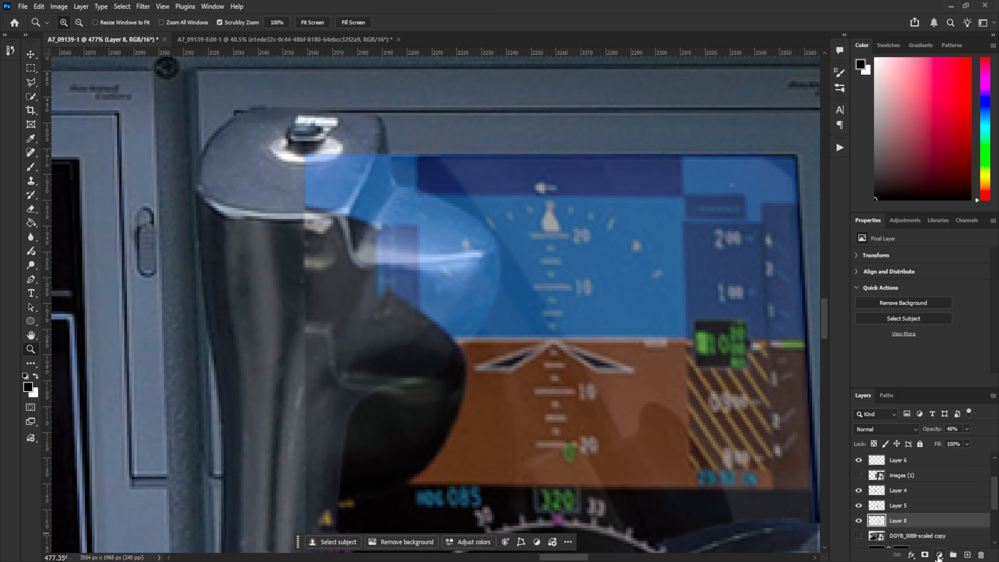
left_click(924, 555)
key("b")
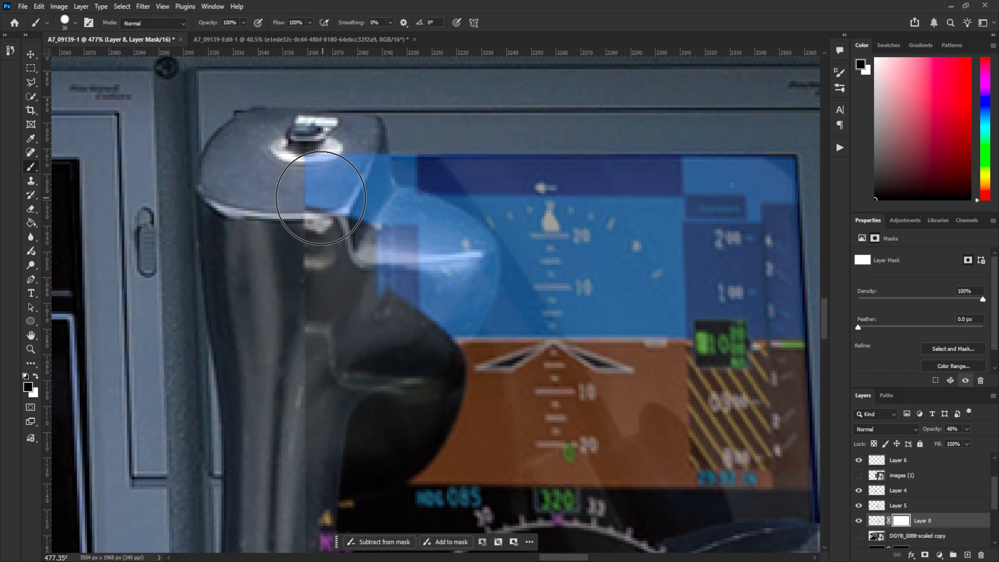
Paint black on the mask to hide the attitude display wherever it covers the right yoke's grip, arm and hub.
mouse_move(412, 265)
left_mouse_down()
mouse_move(400, 303)
mouse_move(381, 317)
mouse_move(434, 307)
mouse_move(454, 266)
mouse_move(346, 189)
mouse_move(419, 319)
left_mouse_up()
scroll(278, 299, "down", 5)
mouse_move(278, 293)
left_mouse_down()
mouse_move(468, 335)
mouse_move(558, 263)
mouse_move(512, 251)
left_mouse_up()
key("bracketleft")
key("bracketleft")
key("bracketleft")
key("bracketleft")
mouse_move(570, 243)
left_mouse_down()
mouse_move(422, 293)
mouse_move(610, 187)
mouse_move(644, 282)
left_mouse_up()
key("bracketright")
key("bracketright")
key("bracketright")
key("bracketright")
left_click_drag(488, 354, 625, 472)
mouse_move(468, 508)
left_mouse_down()
mouse_move(444, 346)
mouse_move(581, 322)
left_mouse_up()
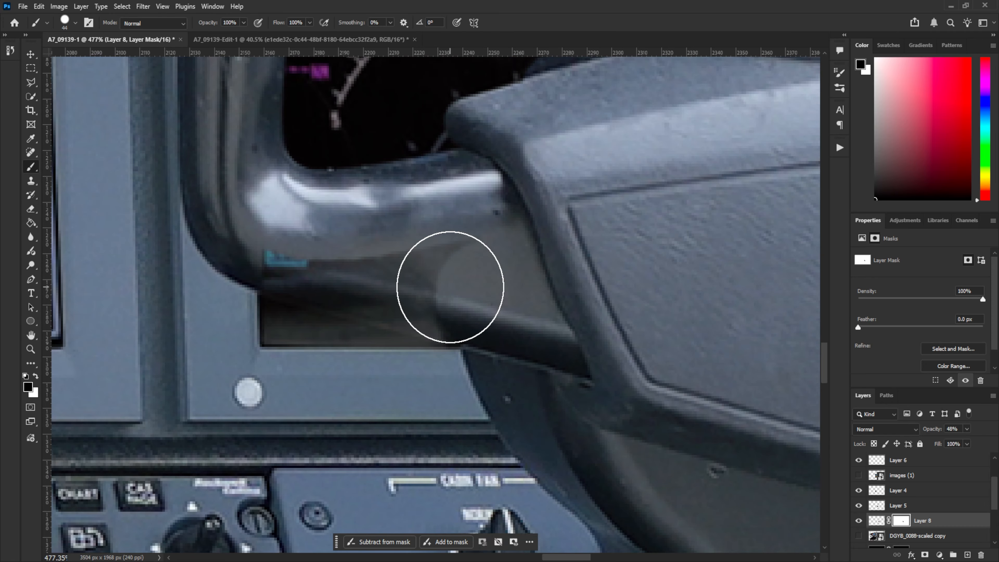
Restore the attitude display layer's opacity to 100% and touch up its mask along the right yoke.
key("z")
left_click_drag(459, 277, 275, 240)
left_click_drag(453, 240, 466, 305)
key("0")
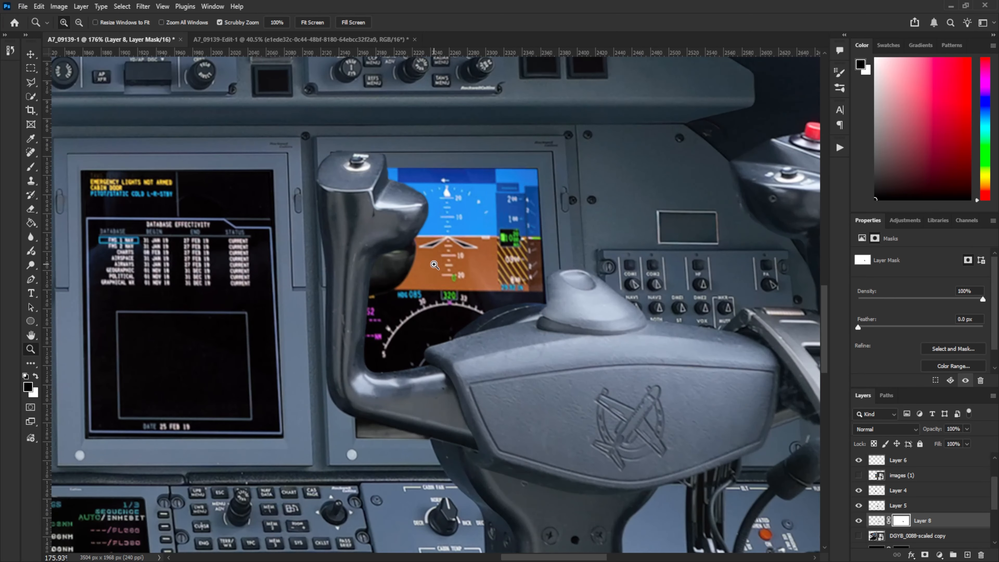
left_click_drag(433, 265, 459, 268)
mouse_move(417, 308)
left_mouse_down()
mouse_move(539, 313)
mouse_move(456, 335)
left_mouse_up()
left_click_drag(460, 413, 400, 332)
key("b")
mouse_move(399, 372)
left_mouse_down()
mouse_move(448, 369)
mouse_move(414, 345)
mouse_move(344, 324)
mouse_move(339, 306)
left_mouse_up()
Paint over the dark reference-yoke remnant beside the right yoke's grip with brown sampled from the attitude display.
key("z")
left_click_drag(436, 311, 375, 311)
left_click_drag(414, 280, 368, 357)
left_click_drag(350, 226, 402, 236)
key("b")
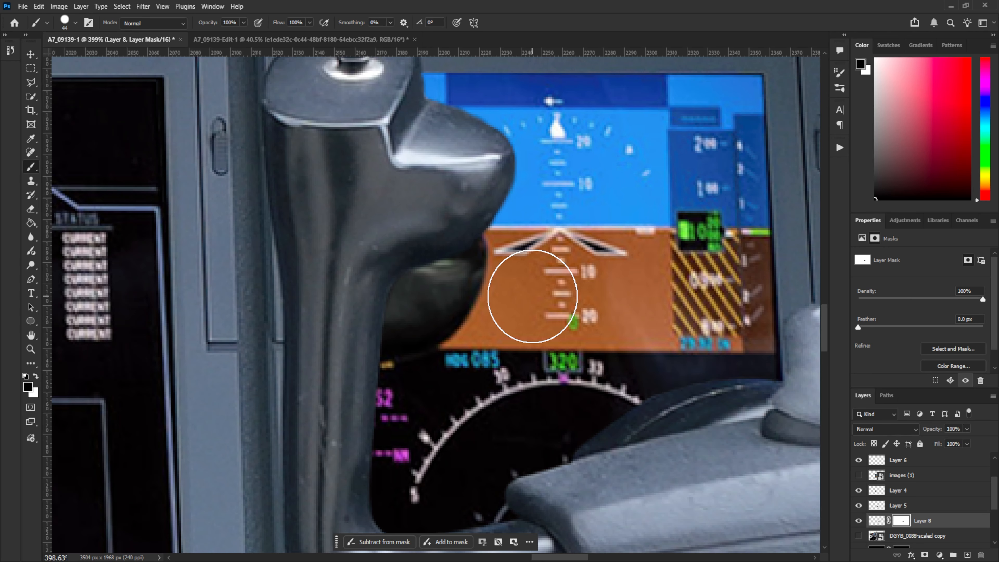
left_click(876, 520)
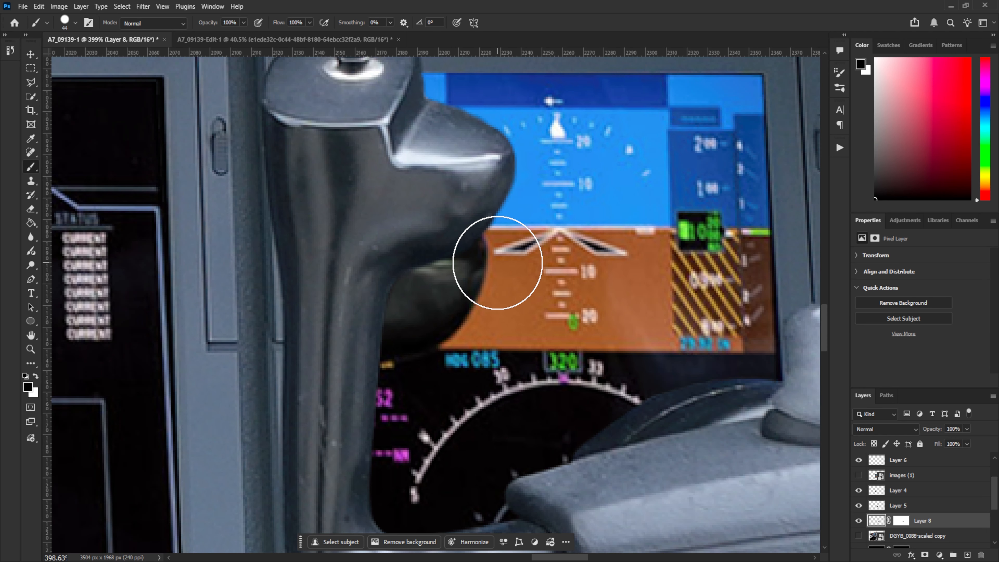
left_click_drag(515, 303, 469, 315)
left_click(506, 297, "alt")
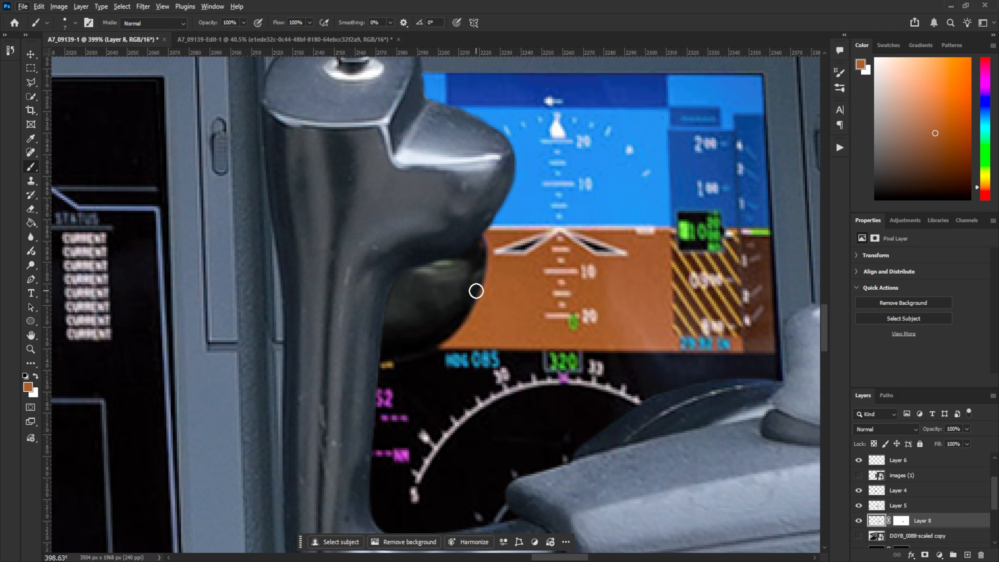
scroll(474, 291, "up", 1)
left_click_drag(474, 291, 475, 293)
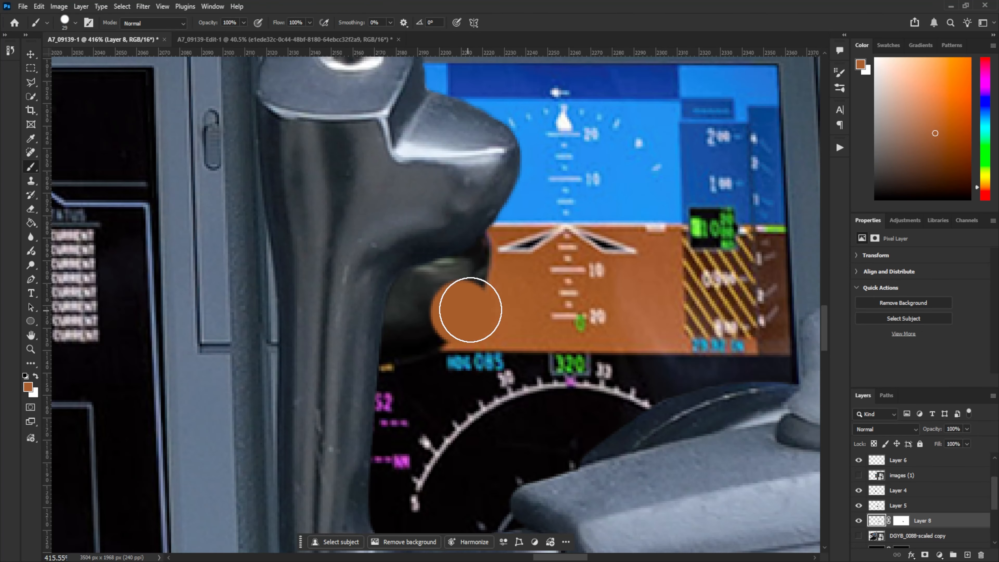
mouse_move(468, 310)
left_mouse_down()
mouse_move(424, 286)
mouse_move(388, 315)
mouse_move(462, 323)
mouse_move(538, 295)
mouse_move(458, 307)
mouse_move(448, 318)
mouse_move(427, 311)
left_mouse_up()
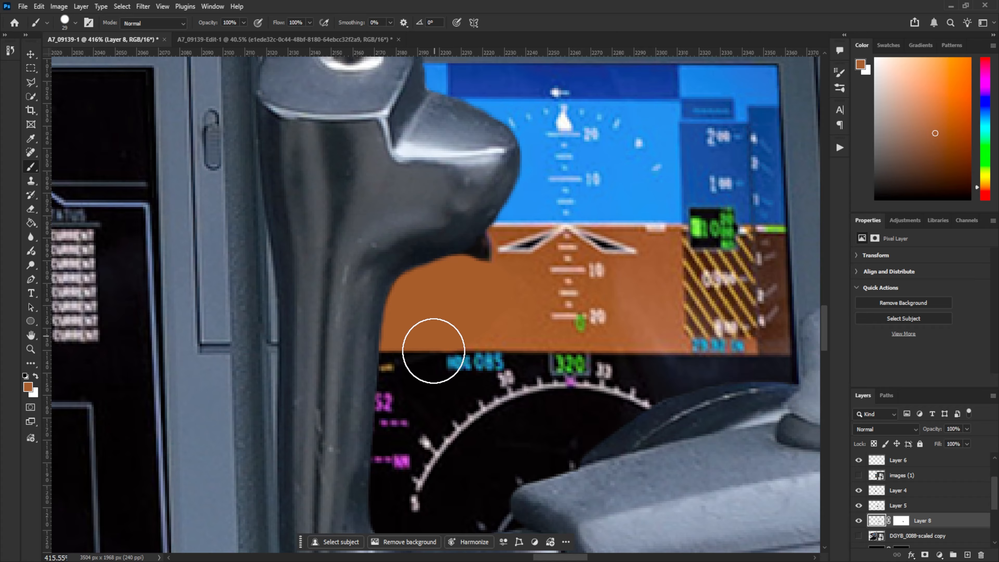
mouse_move(470, 274)
left_mouse_down()
mouse_move(462, 249)
mouse_move(451, 266)
mouse_move(460, 245)
mouse_move(449, 298)
mouse_move(475, 283)
mouse_move(413, 313)
mouse_move(465, 306)
left_mouse_up()
Copy the left attitude display from the DGYB_0088-scaled reference to a new layer and fit it to the blank screen behind the left yoke.
key("z")
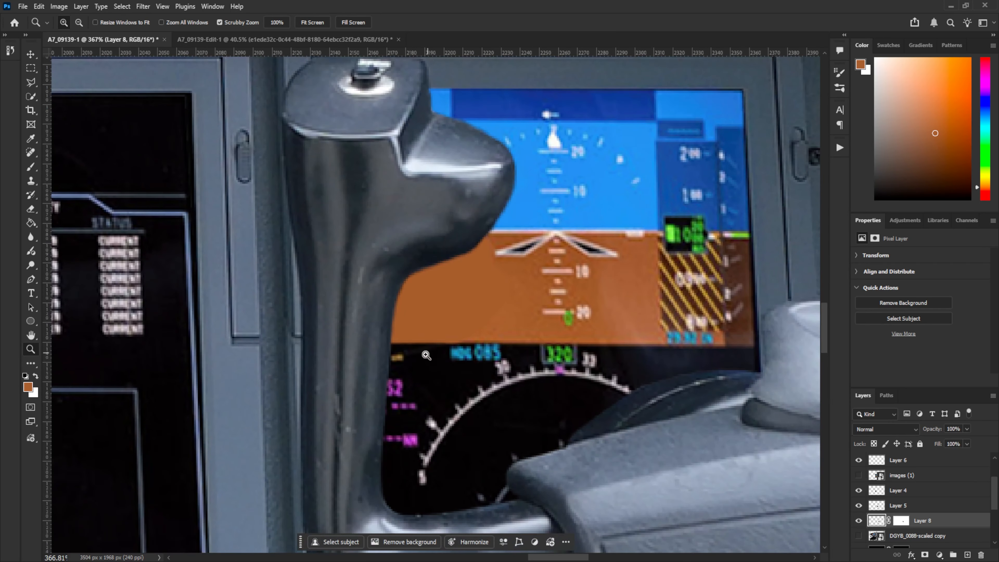
left_click_drag(431, 342, 409, 348)
left_click_drag(458, 318, 465, 327)
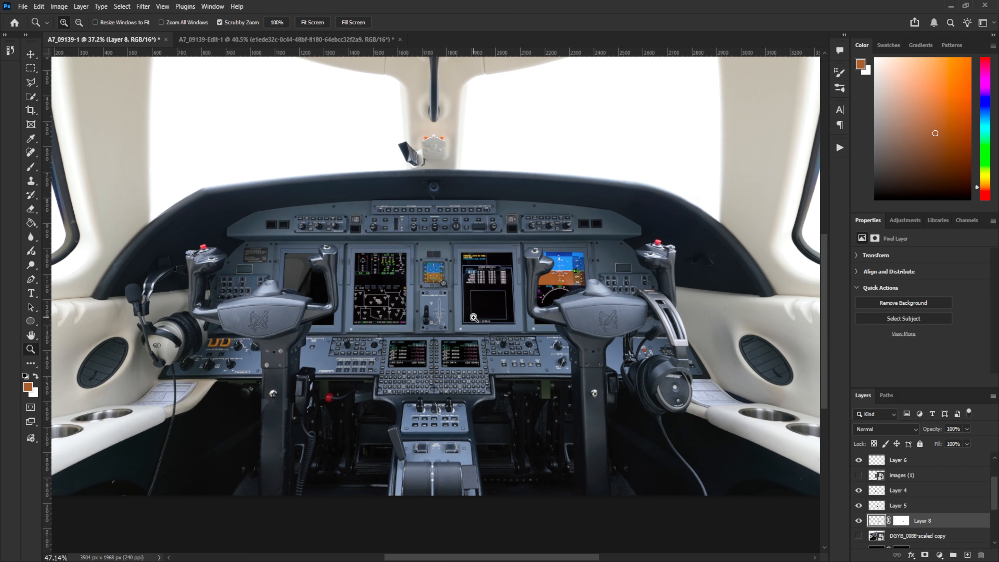
left_click_drag(423, 301, 427, 314)
left_click_drag(385, 308, 524, 315)
mouse_move(443, 314)
left_mouse_down()
mouse_move(470, 304)
mouse_move(432, 324)
left_mouse_up()
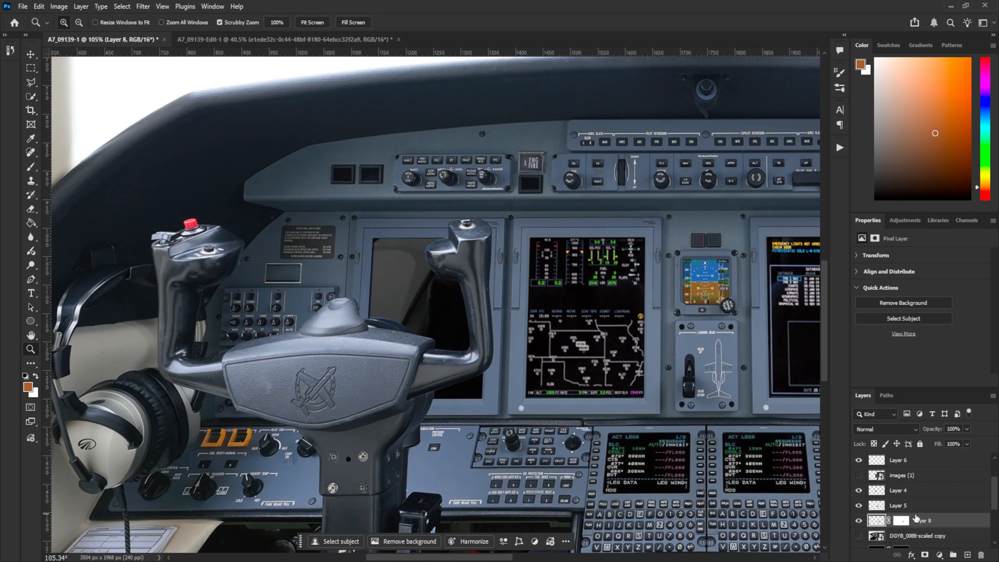
scroll(905, 507, "down", 1)
left_click(904, 520)
left_click(857, 520)
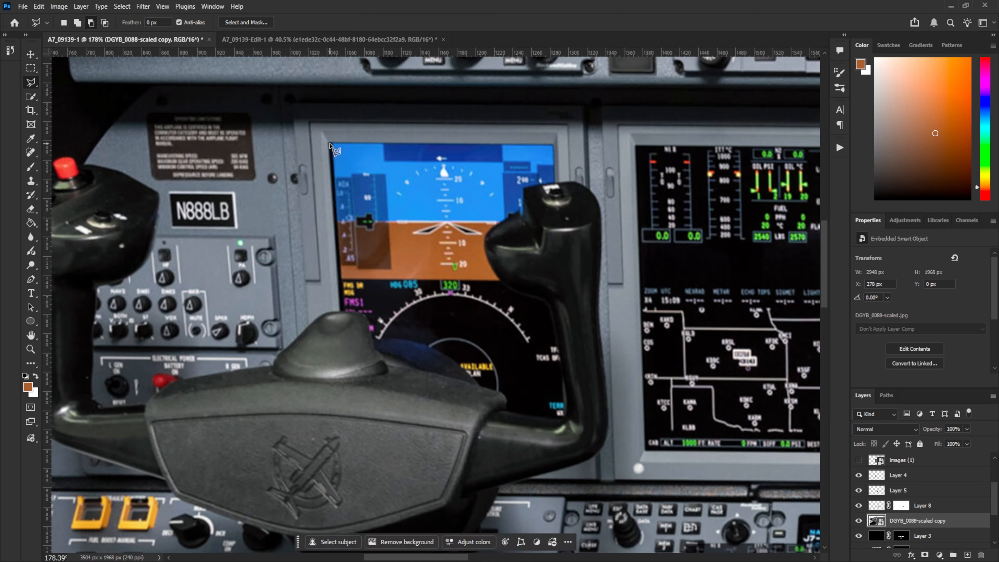
key("ctrl+t")
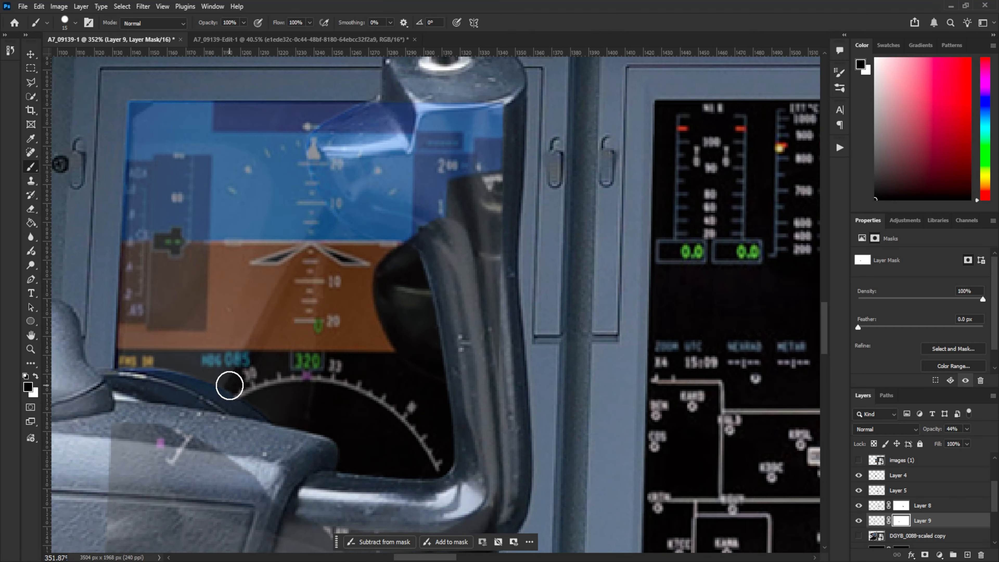
Mask the new attitude display around the left yoke and cover the dark reference-yoke remnant with sampled brown.
left_click_drag(229, 385, 366, 112)
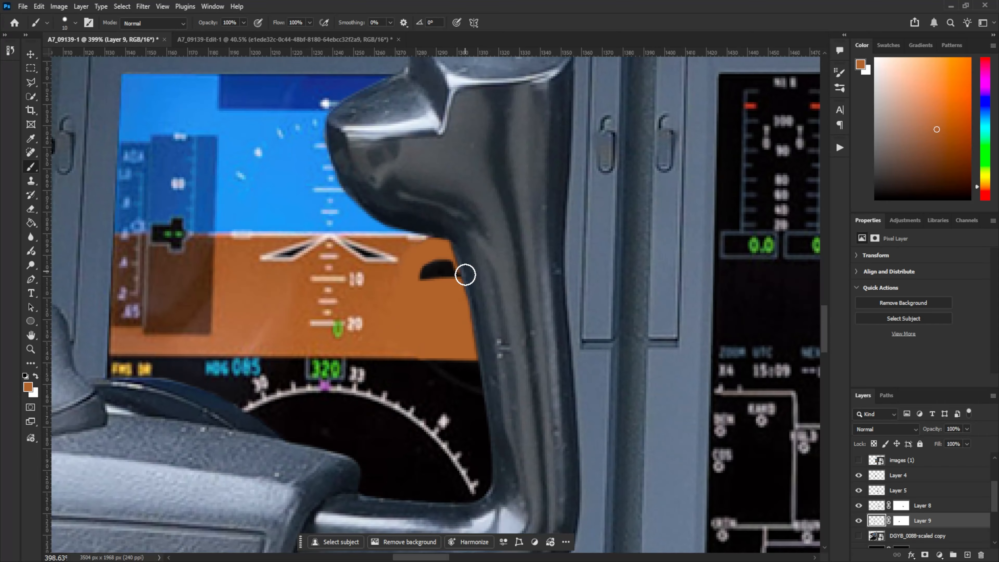
left_click_drag(465, 272, 432, 317)
left_click_drag(341, 291, 376, 292)
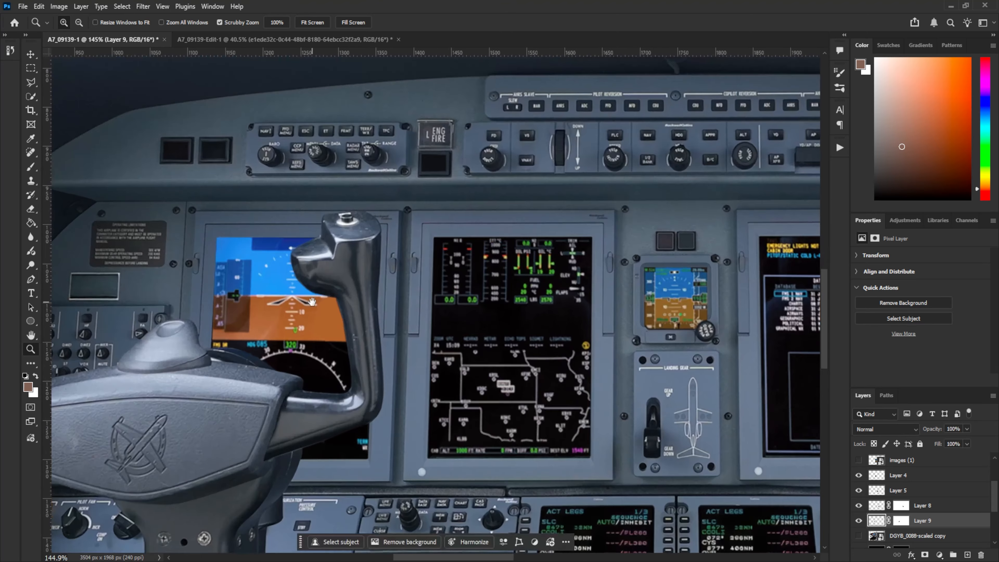
Stamp all visible layers into a new merged layer above Layer 7 copy and review the layer stack.
left_click_drag(288, 302, 369, 289)
left_click_drag(657, 304, 252, 323)
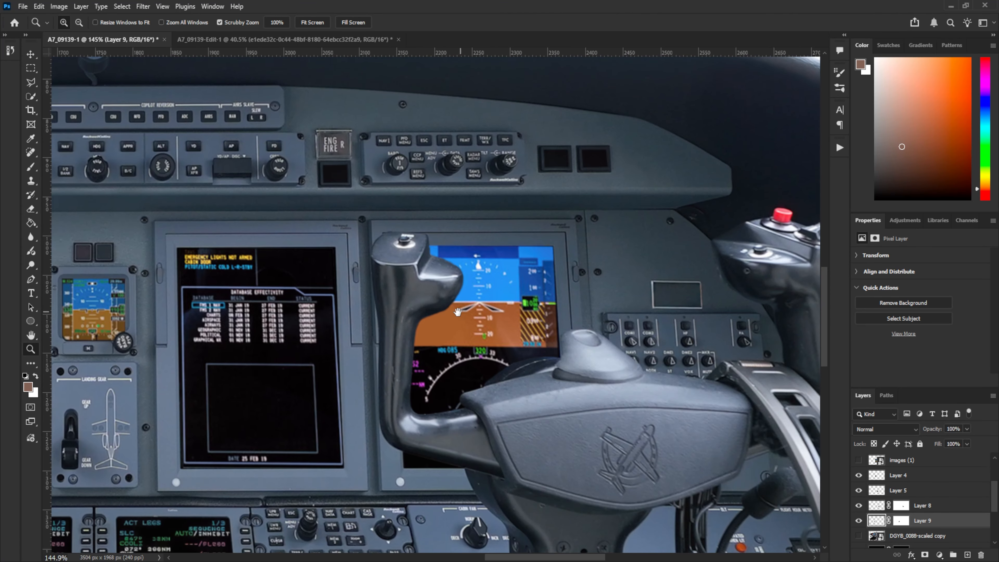
left_click_drag(142, 324, 417, 250)
left_click_drag(419, 303, 442, 332)
left_click_drag(441, 333, 417, 370)
scroll(925, 470, "up", 4)
left_click(924, 467)
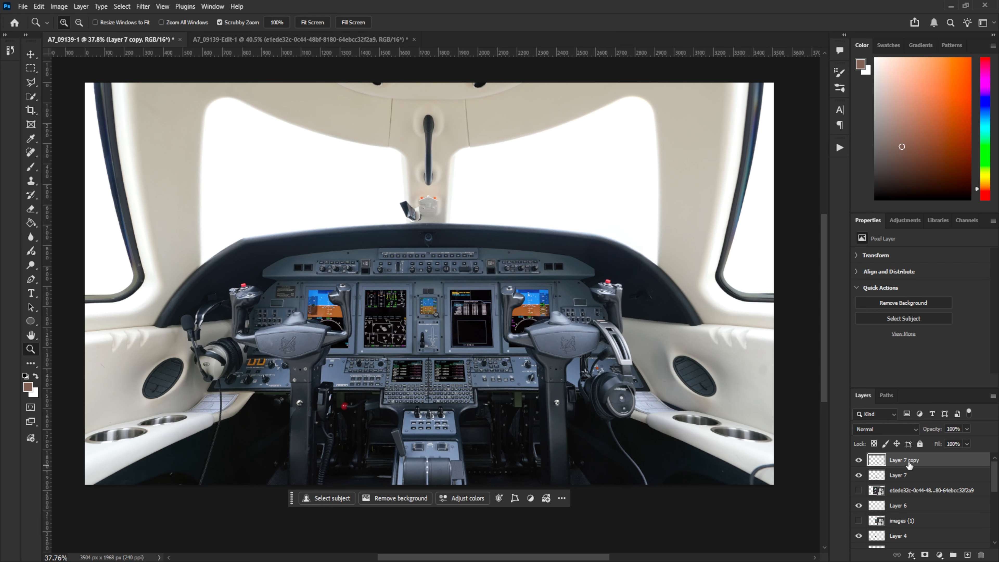
key("ctrl+shift+alt+e")
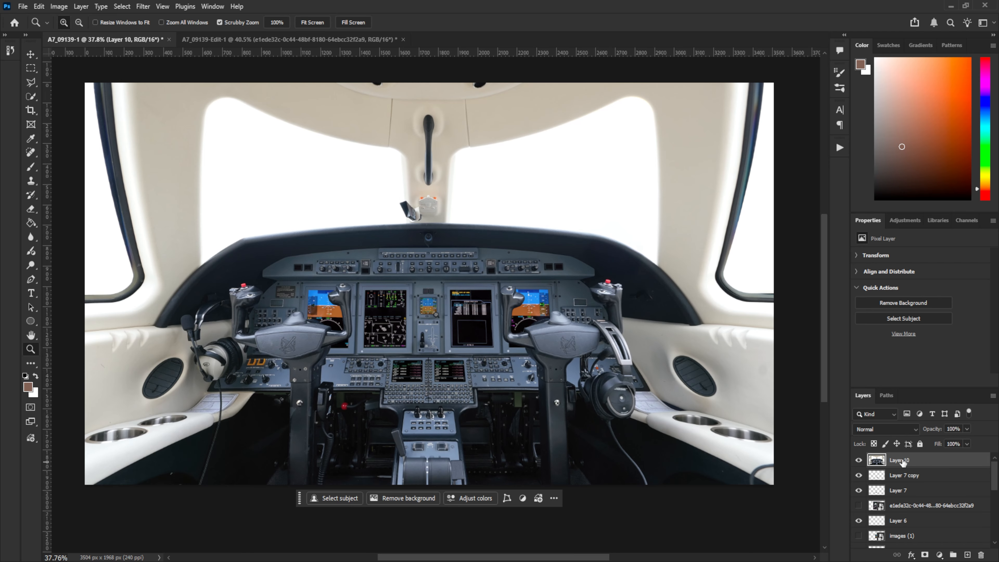
scroll(916, 537, "down", 5)
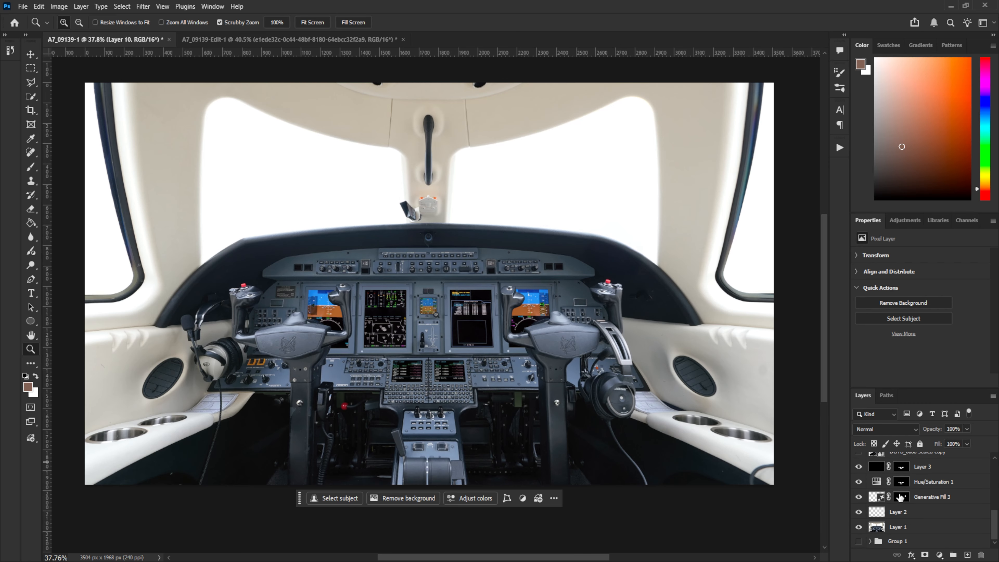
scroll(922, 511, "up", 5)
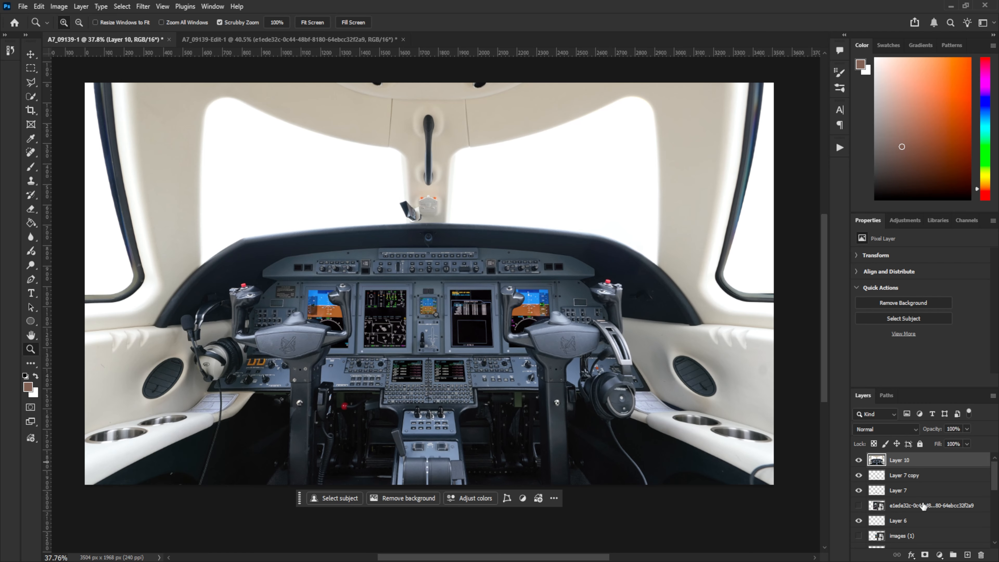
left_click(858, 460)
Clone clean wall texture over the dark specks above the left cup holders on the merged layer.
left_click_drag(297, 387, 353, 381)
left_click_drag(283, 381, 403, 348)
mouse_move(354, 376)
left_mouse_down()
mouse_move(405, 370)
mouse_move(397, 426)
left_mouse_up()
key("s")
left_click_drag(354, 283, 355, 290)
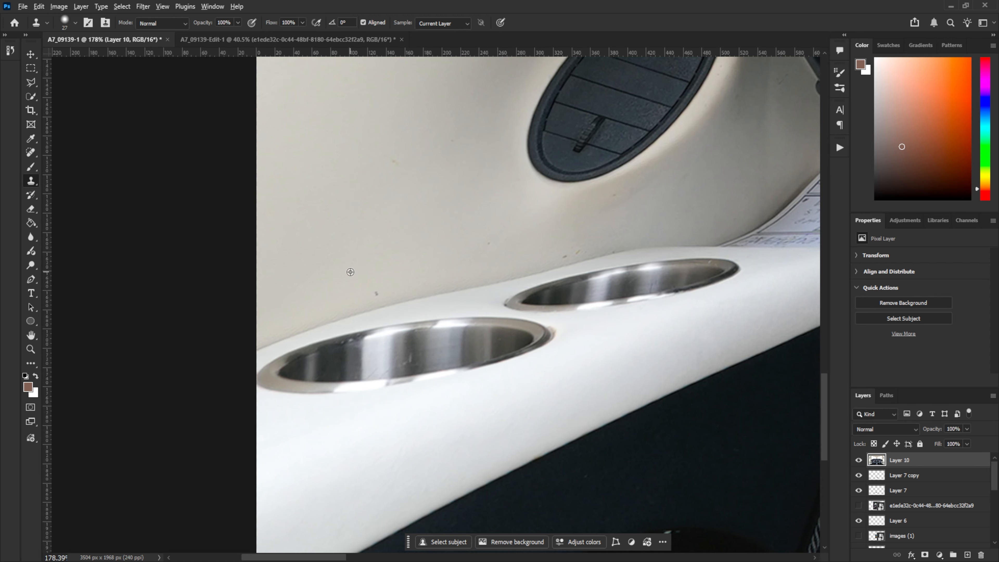
left_click(356, 293, "alt")
left_click(581, 247)
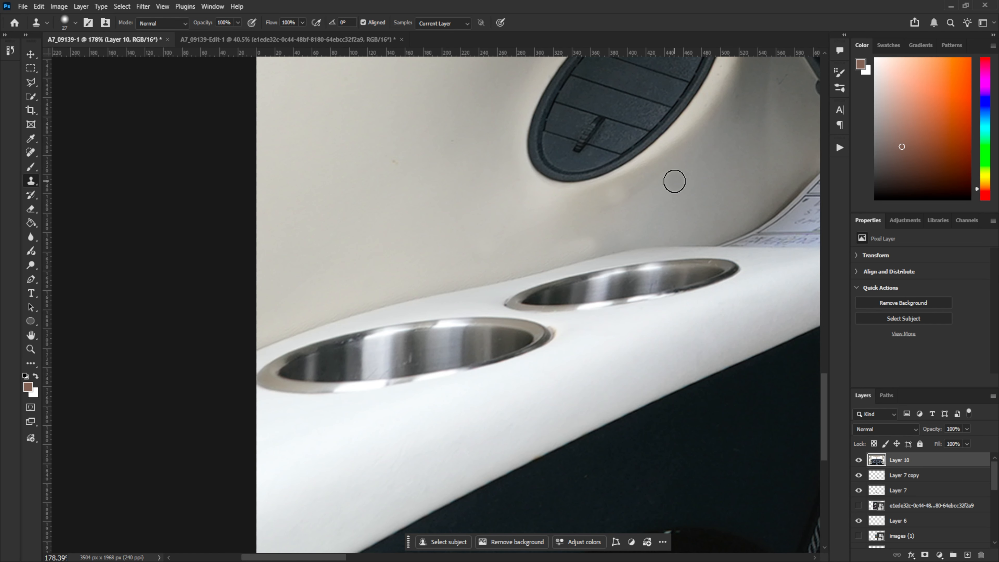
Clone out the finer scratches and stains on the wall and ledge around the left cup holders.
key("z")
mouse_move(508, 236)
left_mouse_down()
mouse_move(460, 262)
mouse_move(519, 227)
mouse_move(501, 274)
mouse_move(467, 284)
left_mouse_up()
key("s")
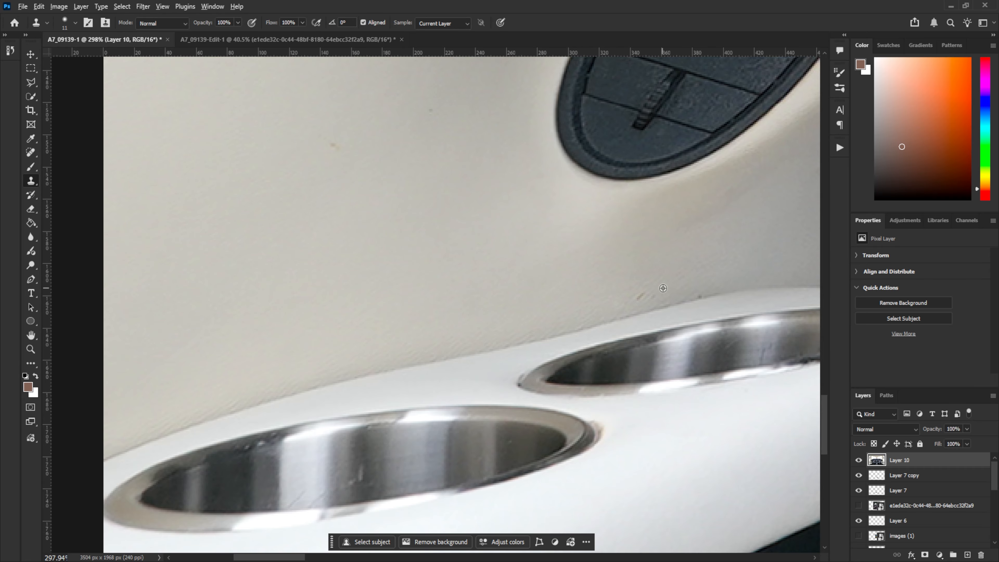
left_click(699, 298)
mouse_move(334, 146)
left_mouse_down()
mouse_move(519, 254)
mouse_move(534, 249)
left_mouse_up()
mouse_move(600, 457)
left_mouse_down()
mouse_move(530, 336)
mouse_move(464, 335)
left_mouse_up()
mouse_move(645, 268)
left_mouse_down()
mouse_move(423, 245)
mouse_move(579, 307)
left_mouse_up()
left_click(495, 296)
Compare A7_09139-1 with the A7_09139-Edit-1 document and reduce cyan saturation to -56 with a Hue/Saturation adjustment layer.
left_click_drag(640, 311, 377, 354)
left_click_drag(437, 266, 506, 266)
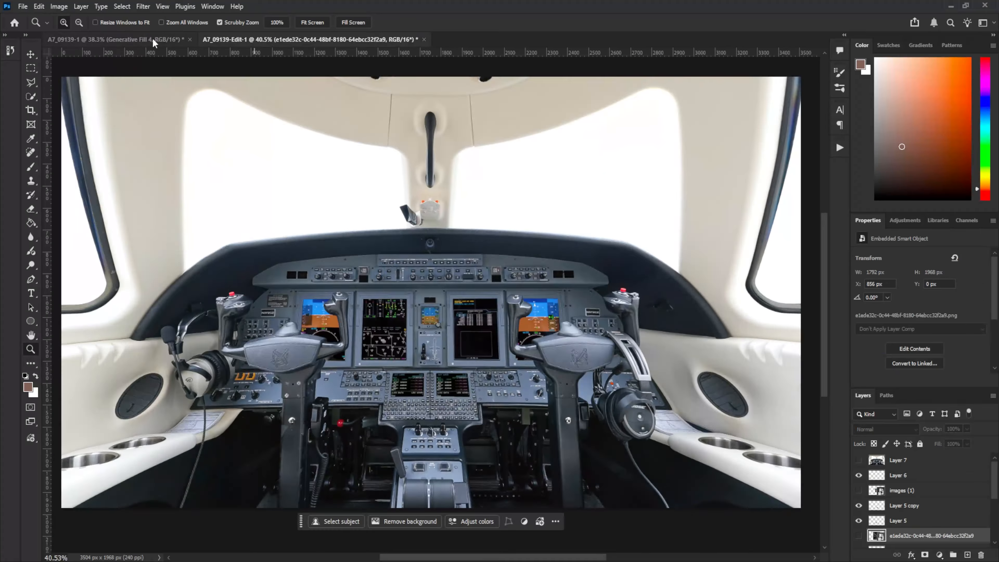
left_click(153, 41)
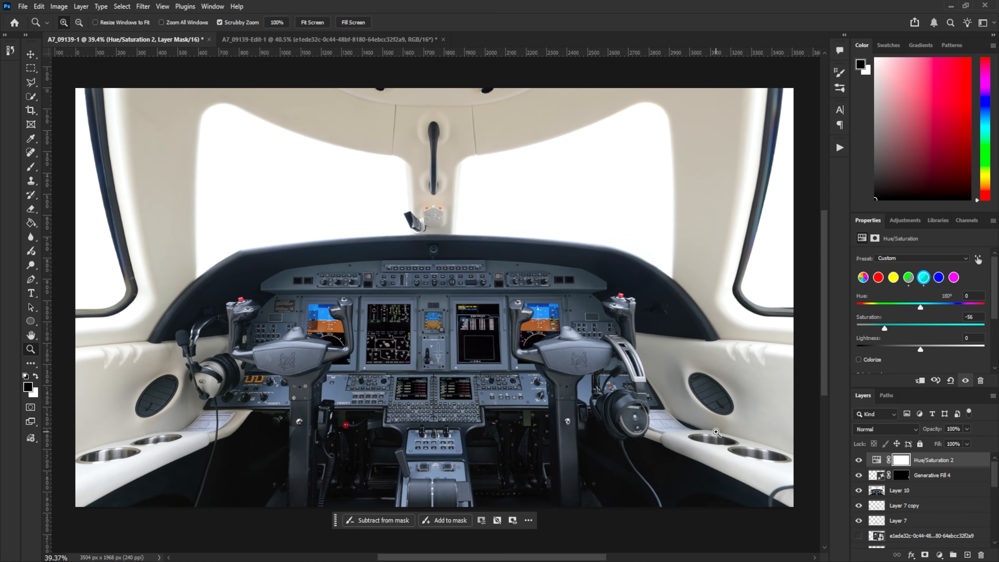
Lasso the blue cable at the lower-right corner of the ledge, remove it with a Generative Fill without a prompt, and save the document.
left_click_drag(393, 313, 458, 313)
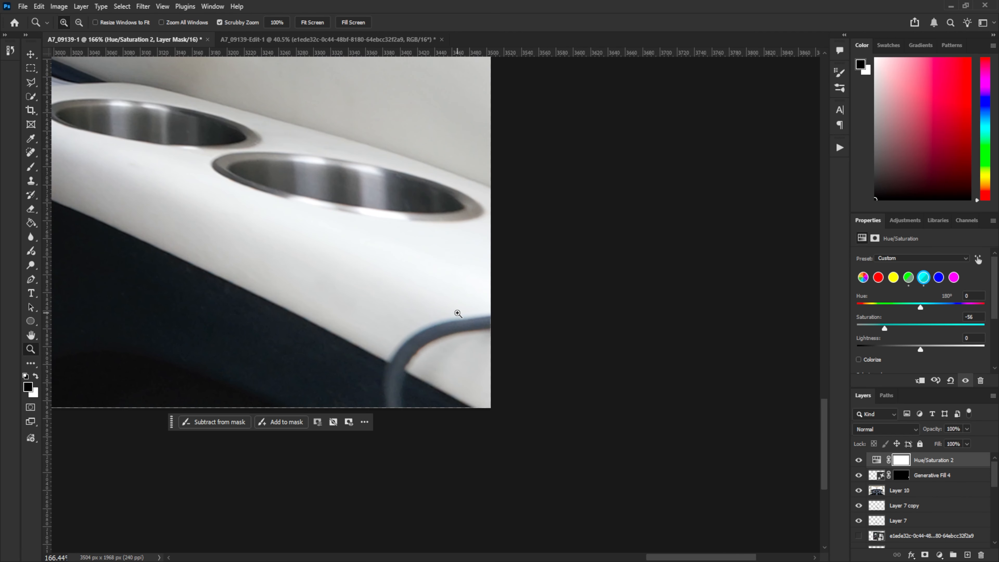
left_click(445, 294)
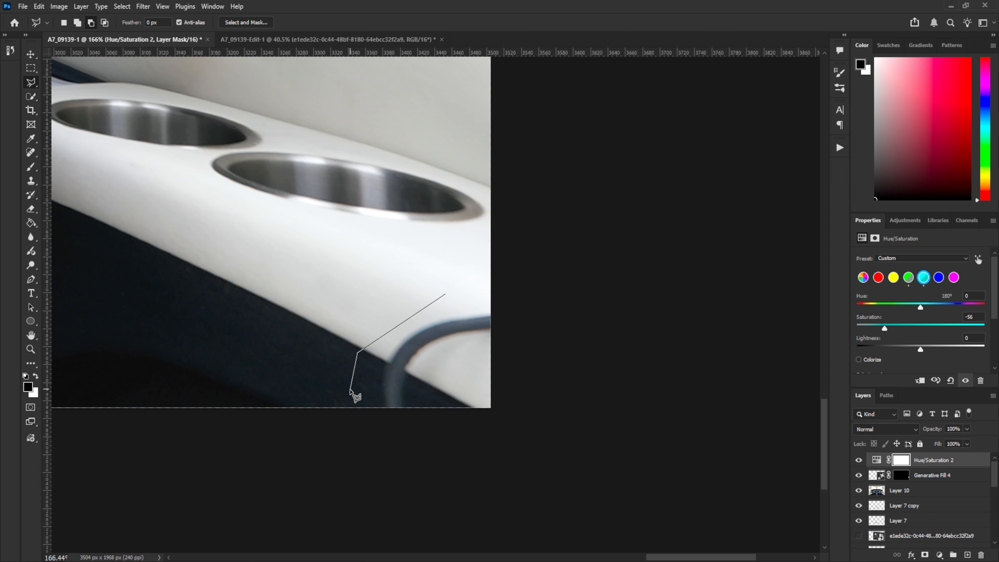
left_click(471, 442)
left_click(446, 298)
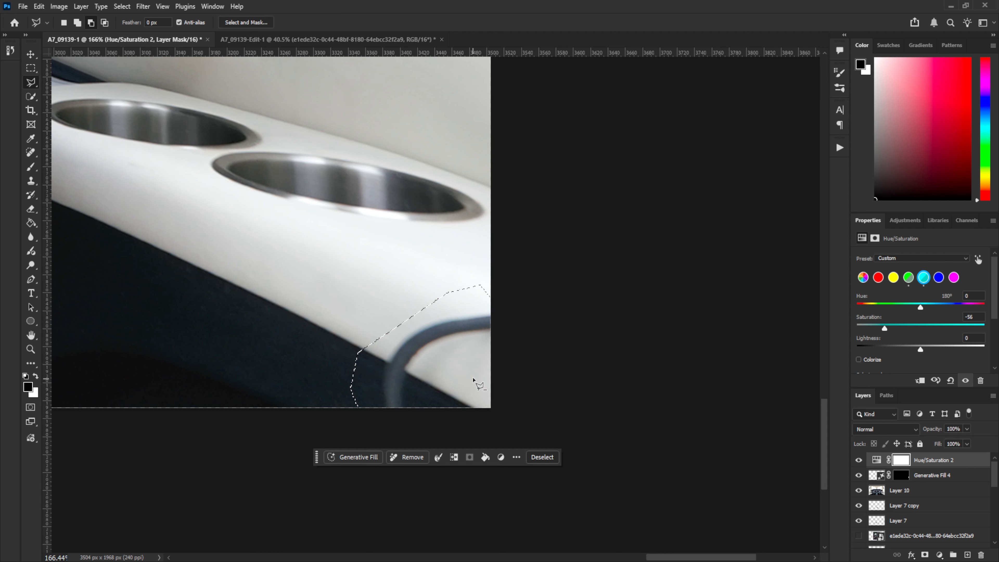
left_click(352, 457)
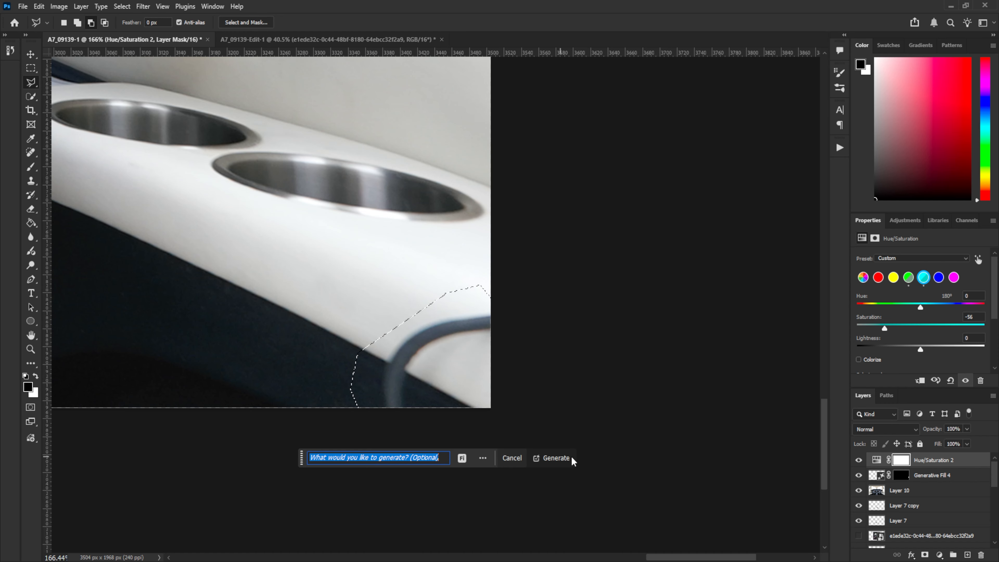
left_click(554, 461)
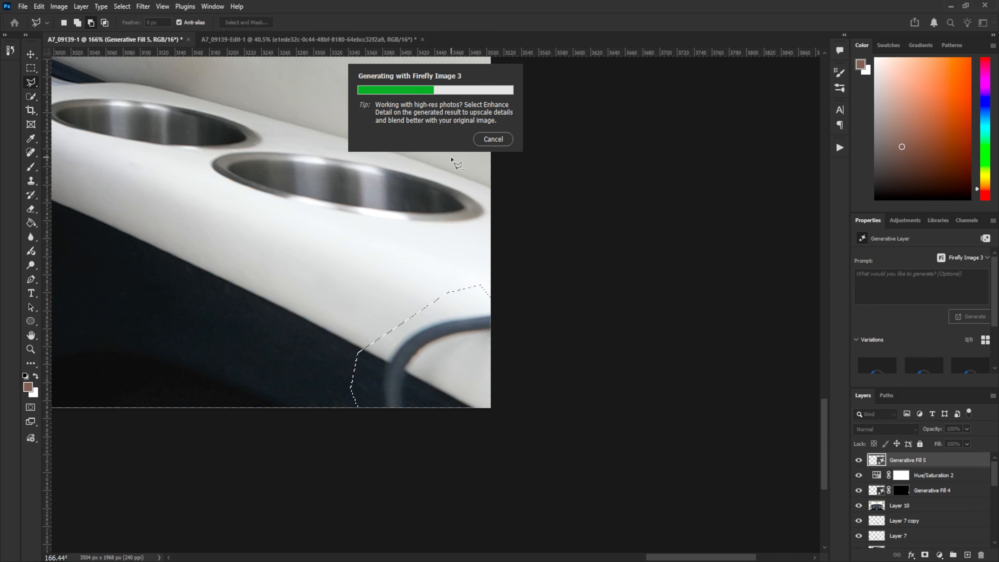
left_click_drag(451, 223, 433, 301)
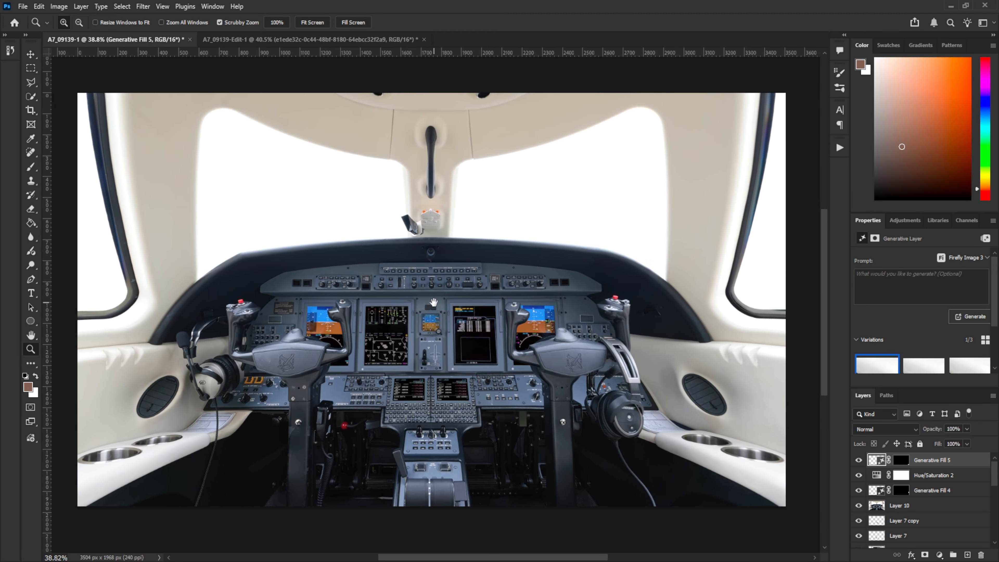
key("ctrl+s")
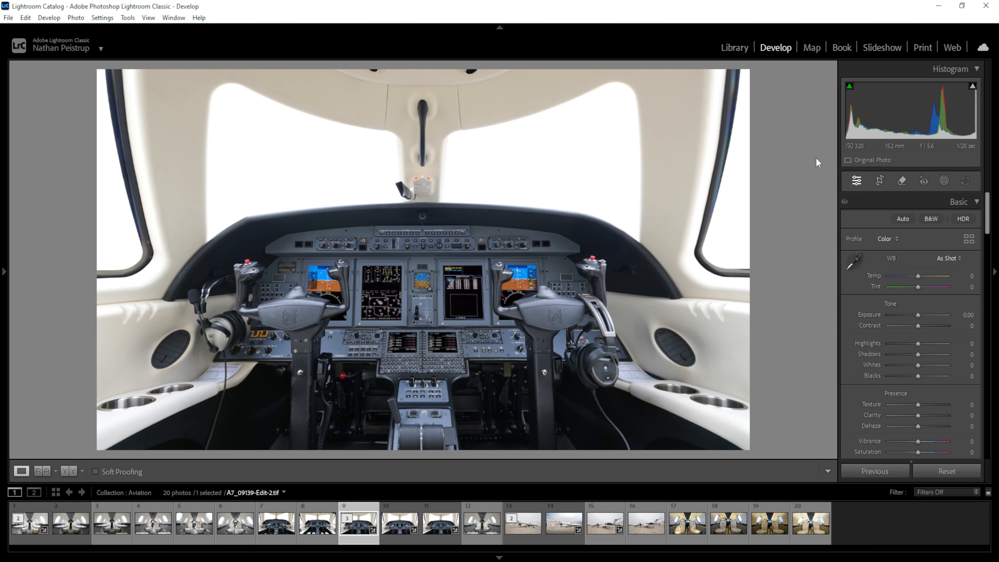
In Lightroom Classic, set the contrast of A7_09139-Edit-2.tif to +5 and its texture to +37.
left_click_drag(918, 355, 928, 329)
double_click(922, 351)
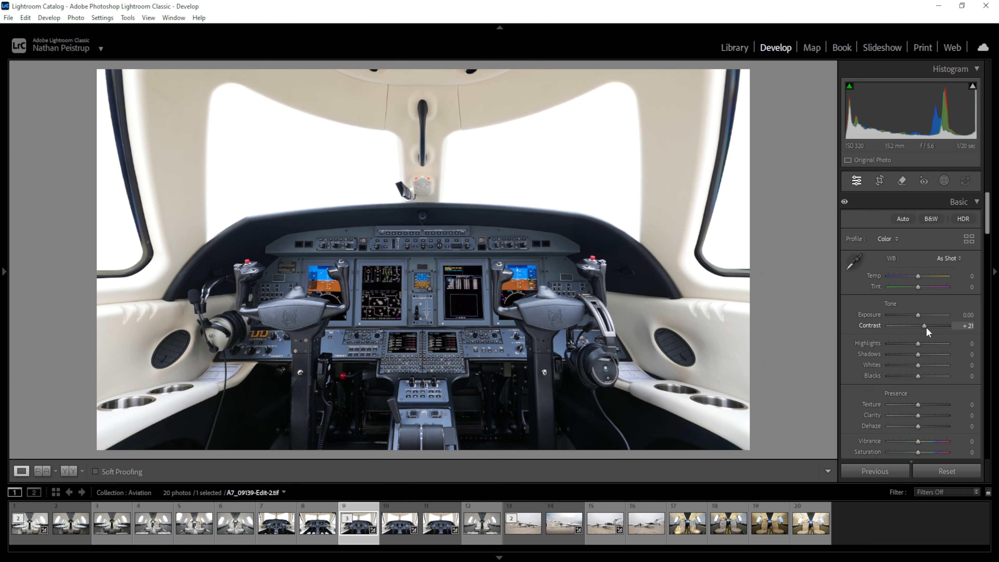
left_click_drag(926, 329, 921, 328)
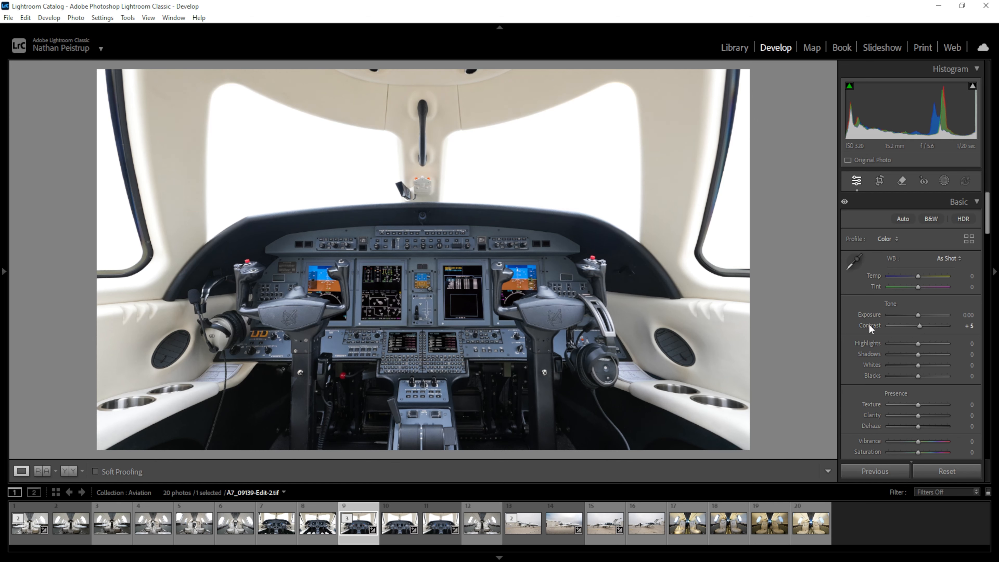
scroll(869, 324, "down", 3)
left_click_drag(919, 331, 928, 334)
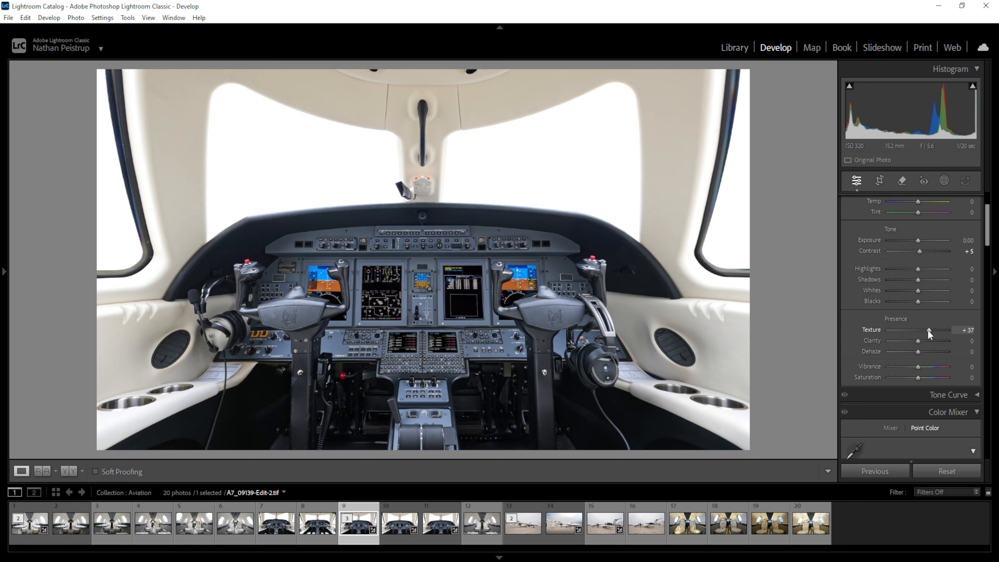
Set the sharpening amount to 70 and the luminance noise reduction to 13.
scroll(926, 329, "down", 15)
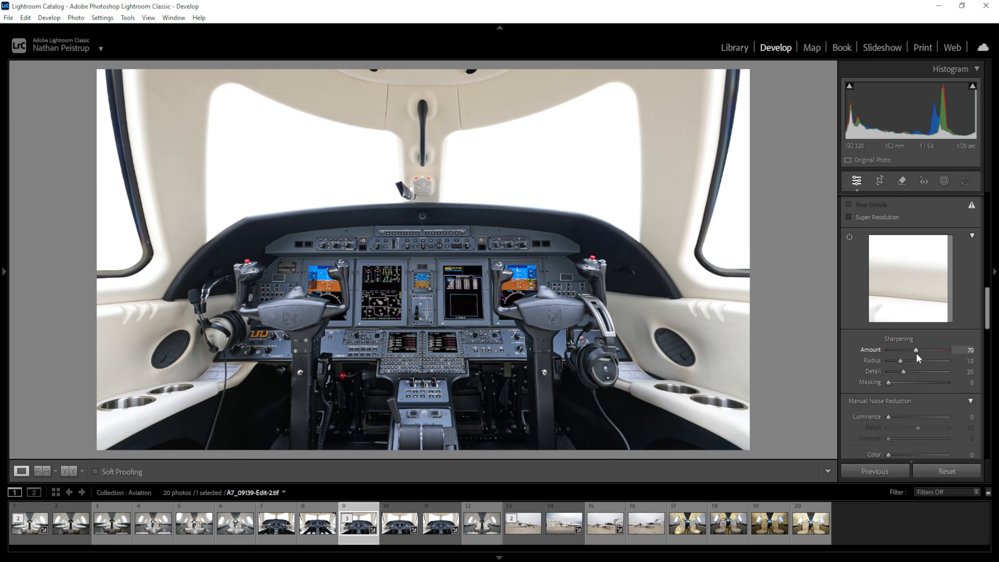
left_click_drag(888, 417, 896, 418)
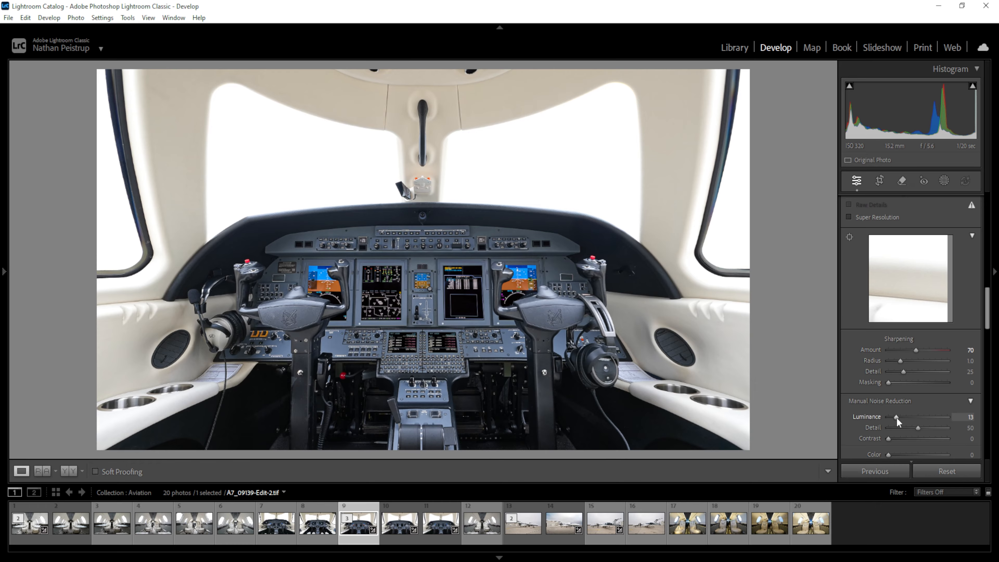
scroll(857, 348, "down", 2)
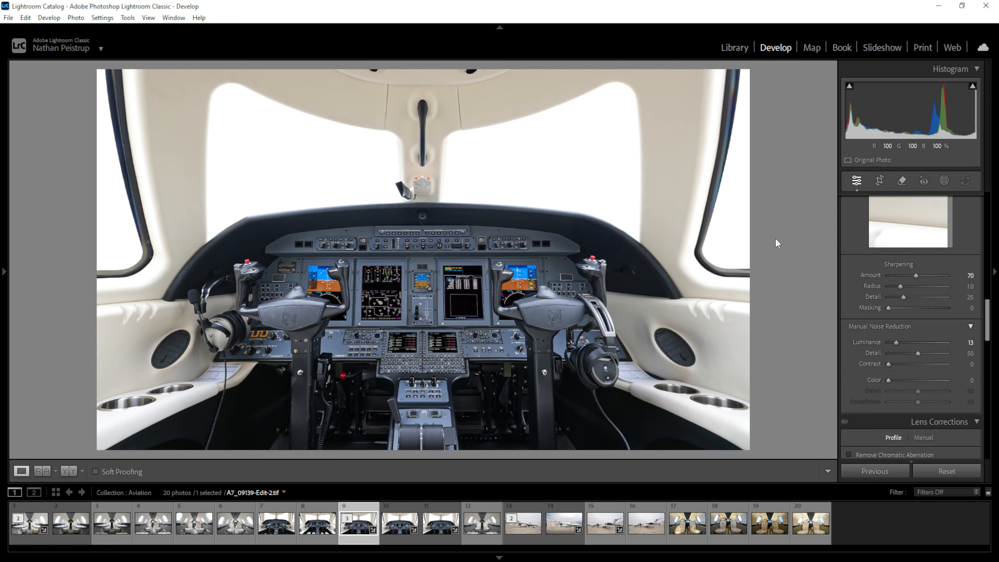
Remove chromatic aberration and enable profile corrections with Sony as the lens make.
scroll(882, 341, "down", 4)
left_click(849, 306)
left_click(849, 316)
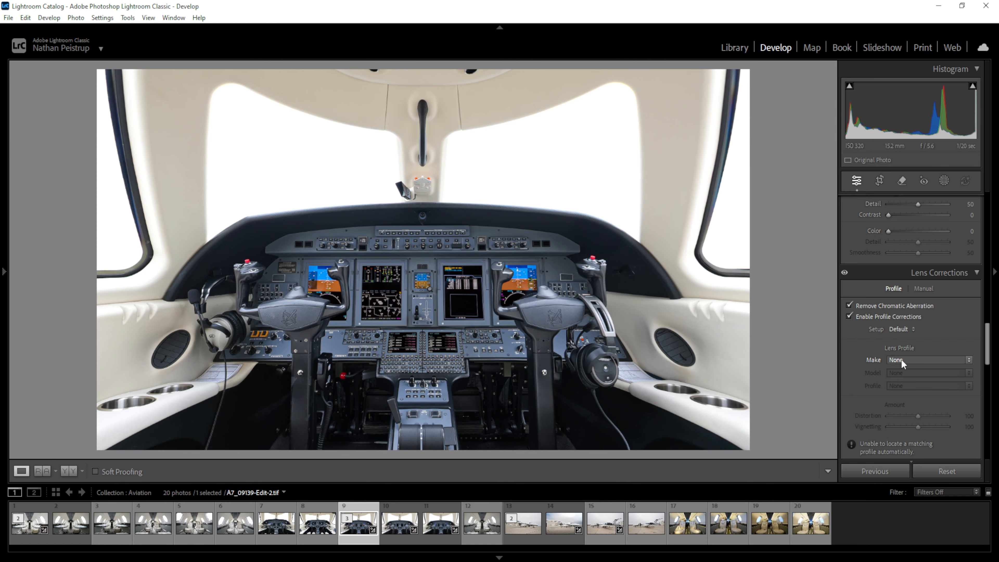
left_click(901, 359)
left_click(930, 275)
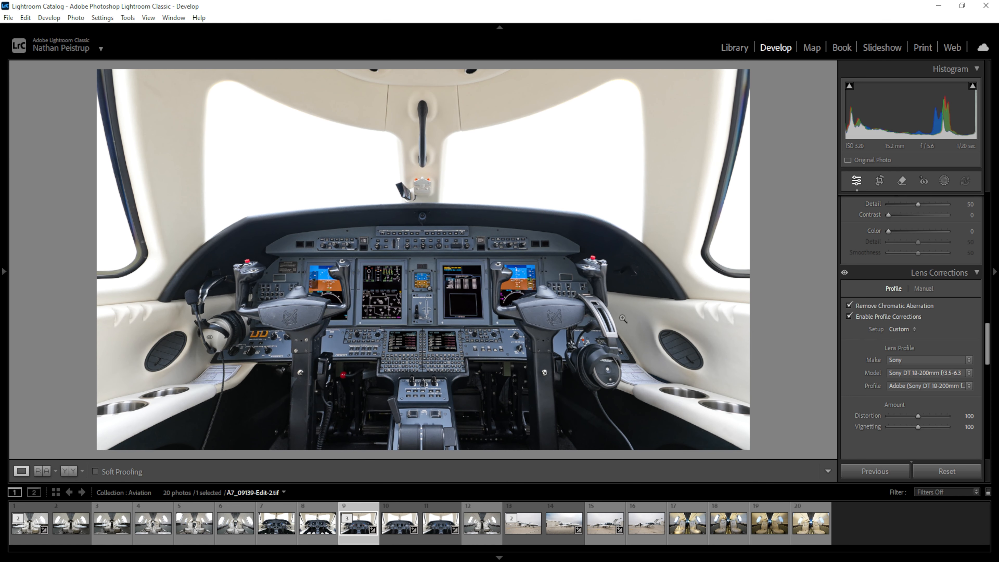
Rotate the photo by +0.2 with the Transform settings to level the cockpit.
scroll(865, 344, "down", 5)
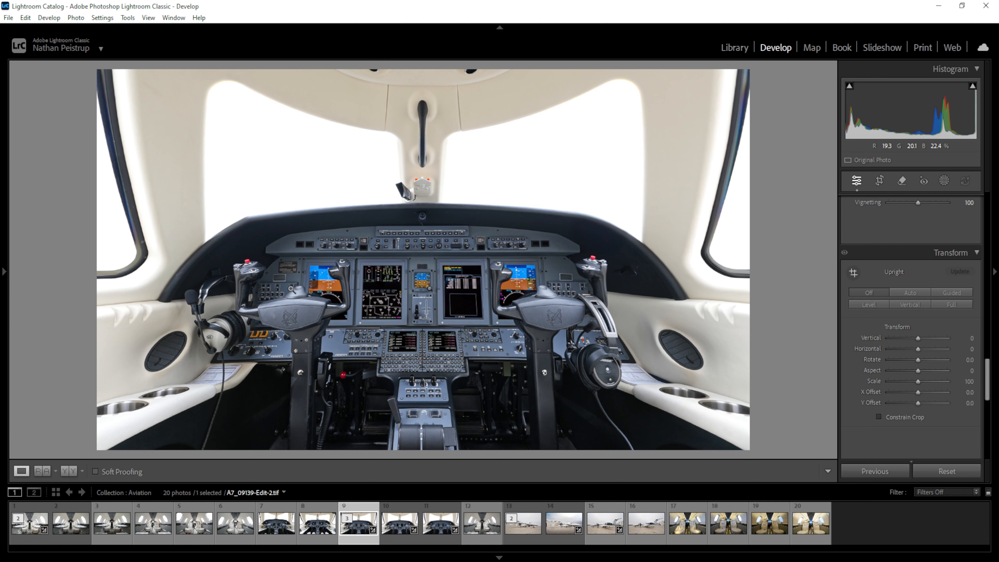
left_click_drag(917, 358, 918, 358)
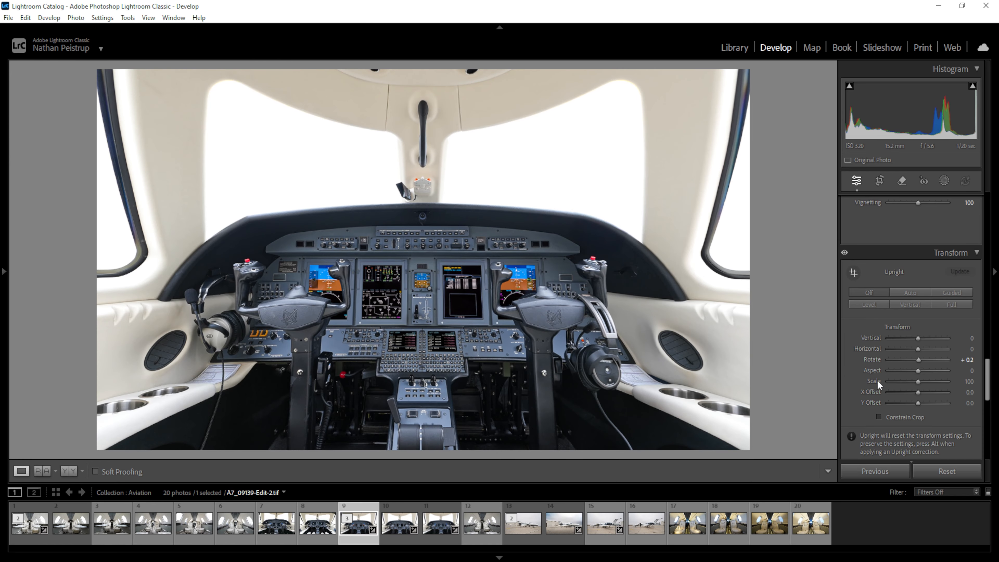
scroll(853, 374, "down", 10)
Compare the cockpit photo before and after the develop adjustments several times.
key("backslash")
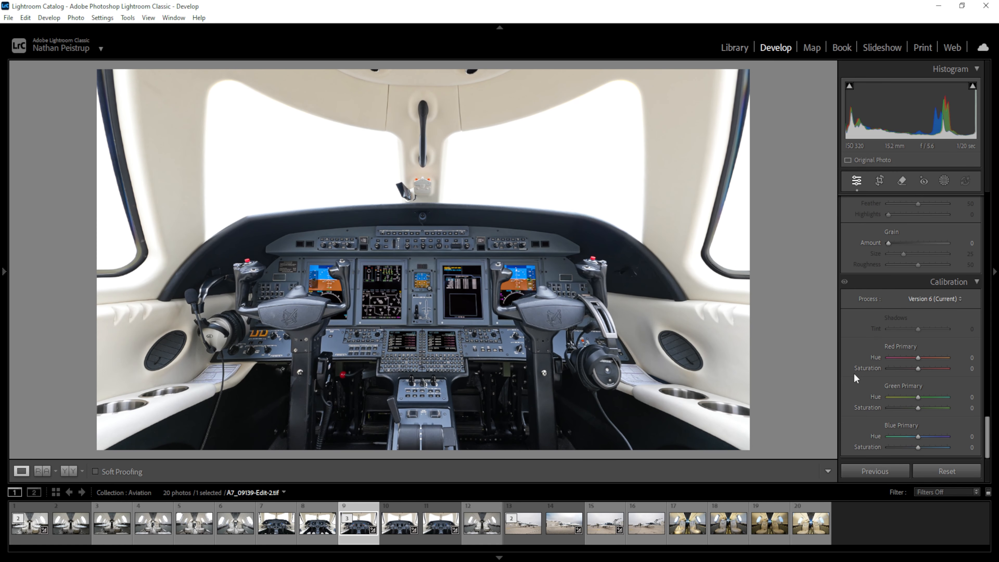
key("backslash")
key("backslash")
key("backslash")
key("backslash")
key("backslash")
Review the exported A7_09125-Edit.jpg cockpit and A7_09112-Edit.jpg cabin photos in the image viewer, and return to Lightroom Classic.
key("alt+Tab")
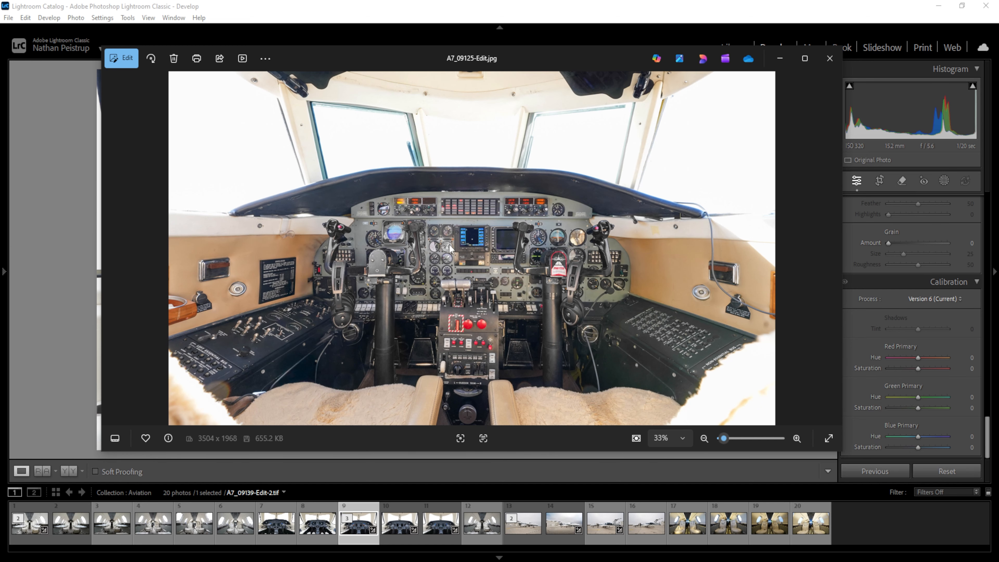
left_click(778, 59)
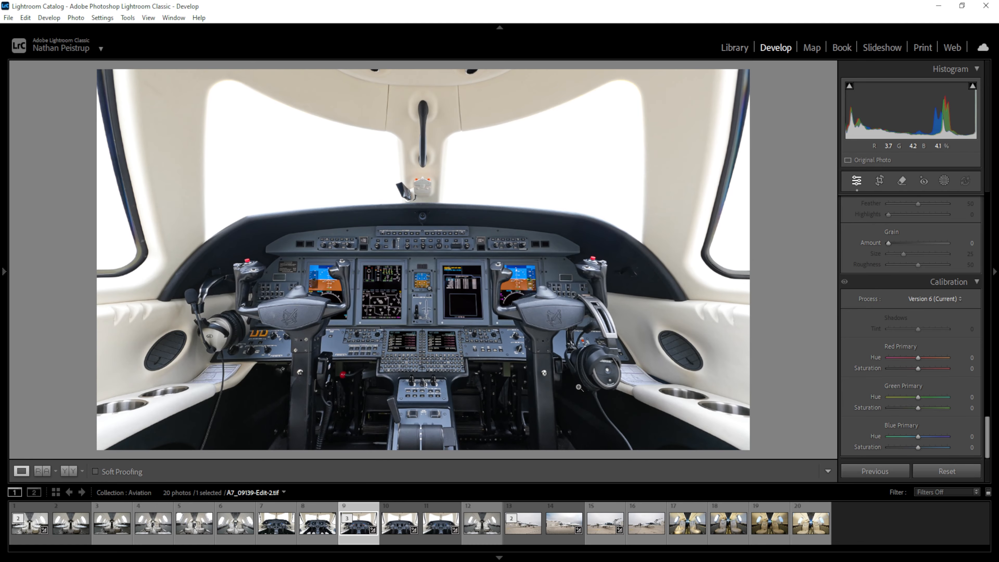
left_click(486, 514)
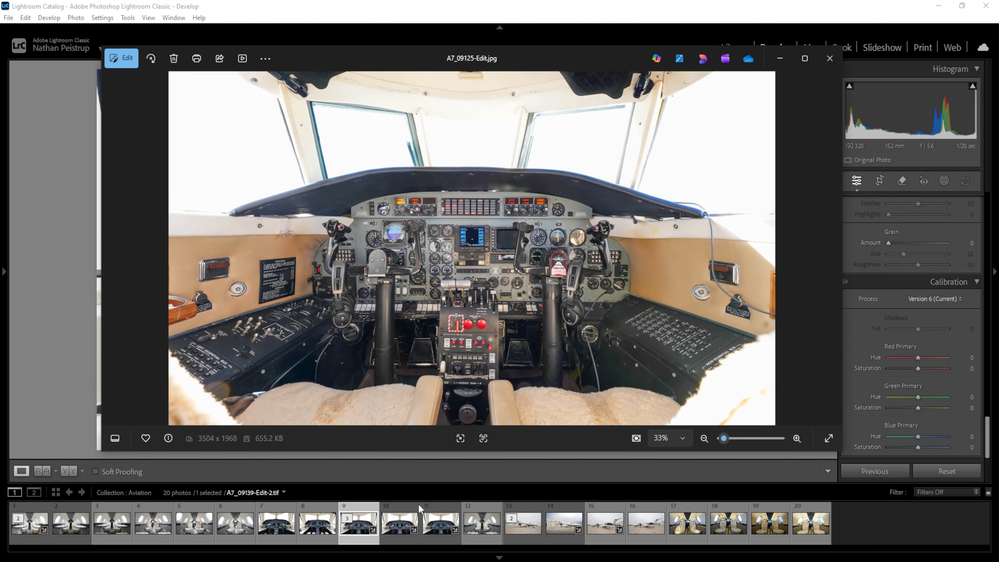
left_click(470, 523)
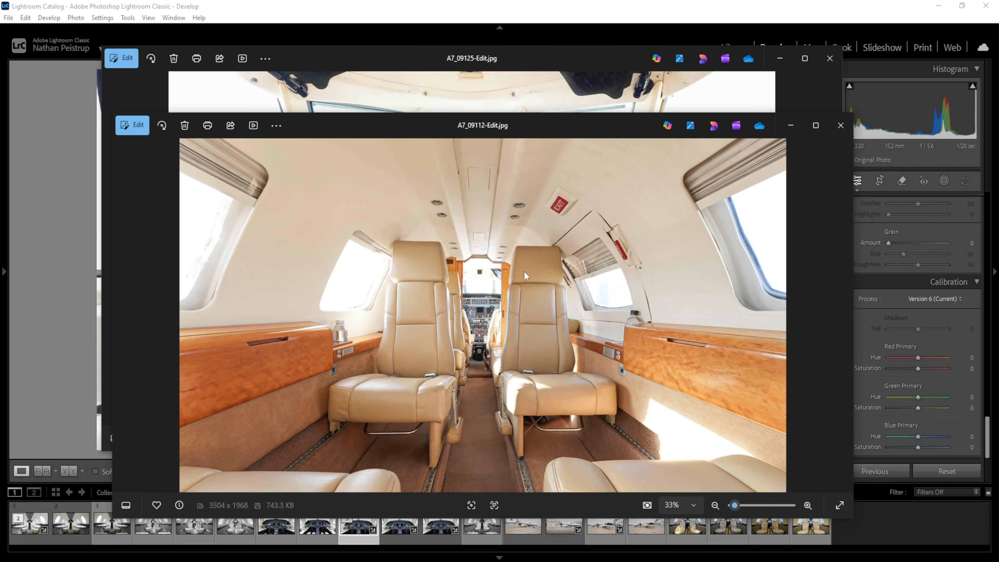
left_click_drag(550, 128, 544, 90)
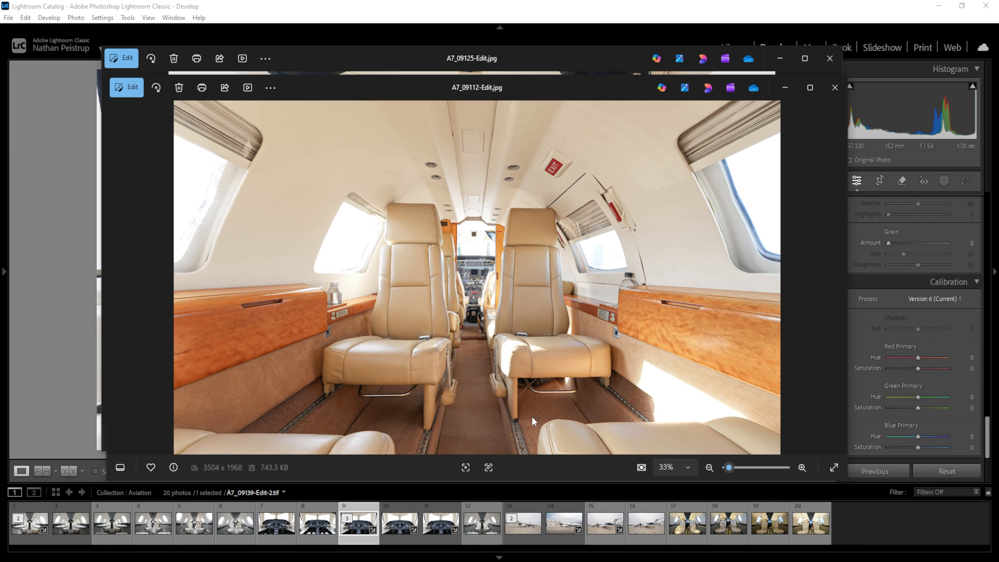
left_click(786, 96)
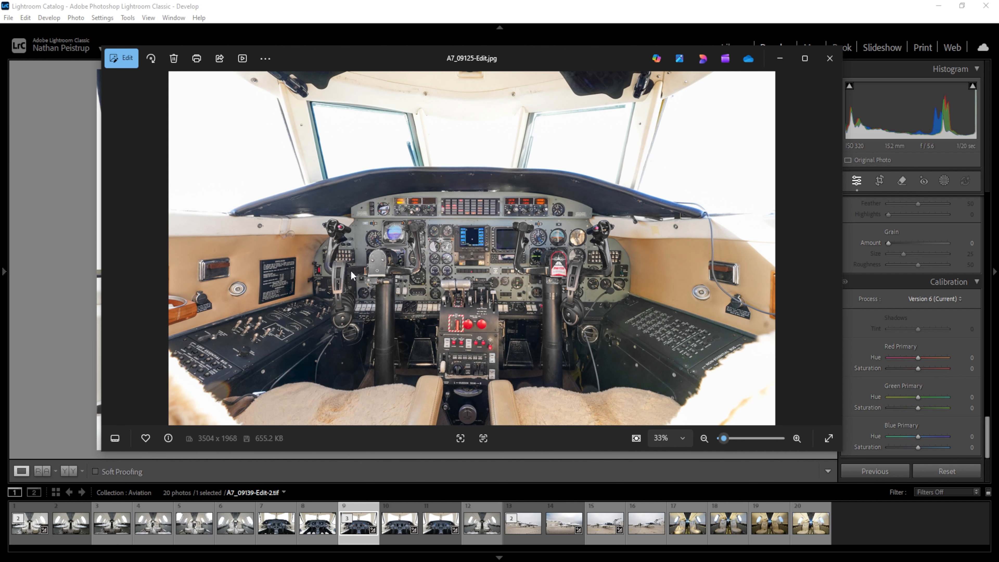
left_click(779, 59)
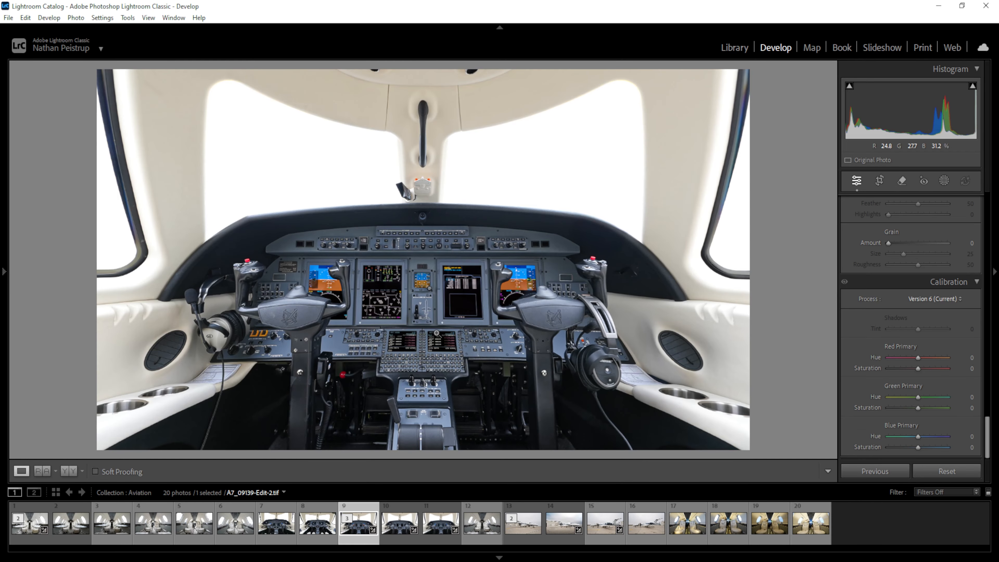